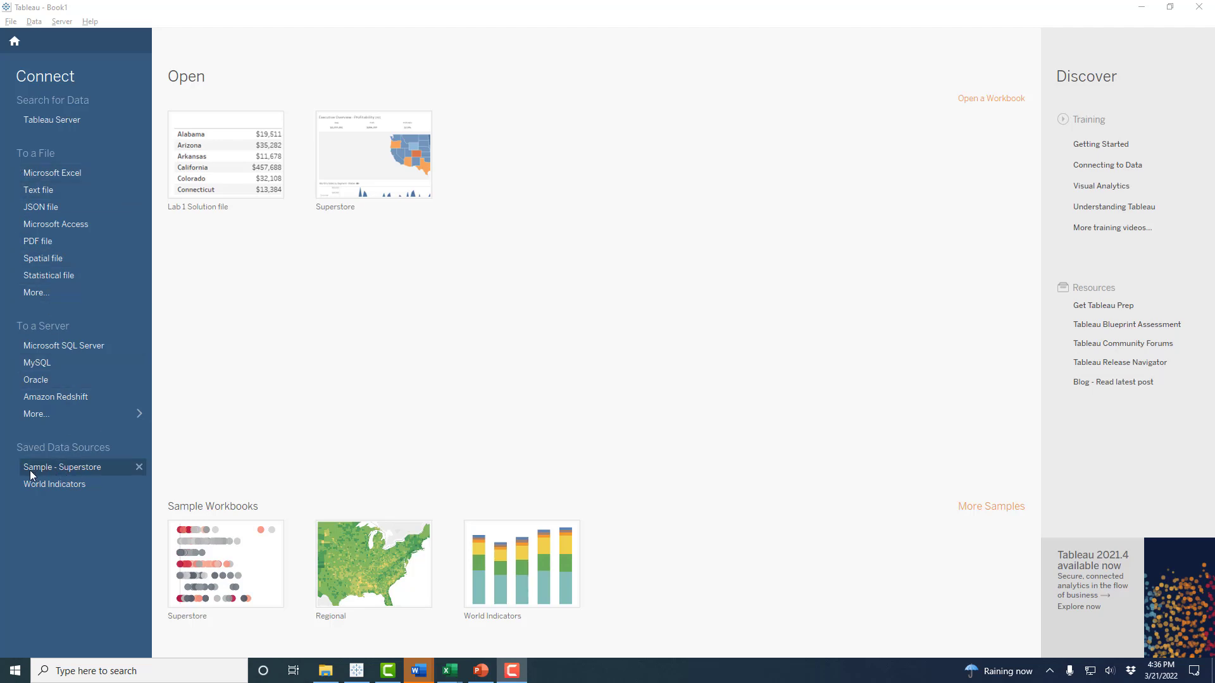
- Connect to the Sample - Superstore saved data source, then look over the File menu
{"action": "left_click", "coordinate": [80, 468]}
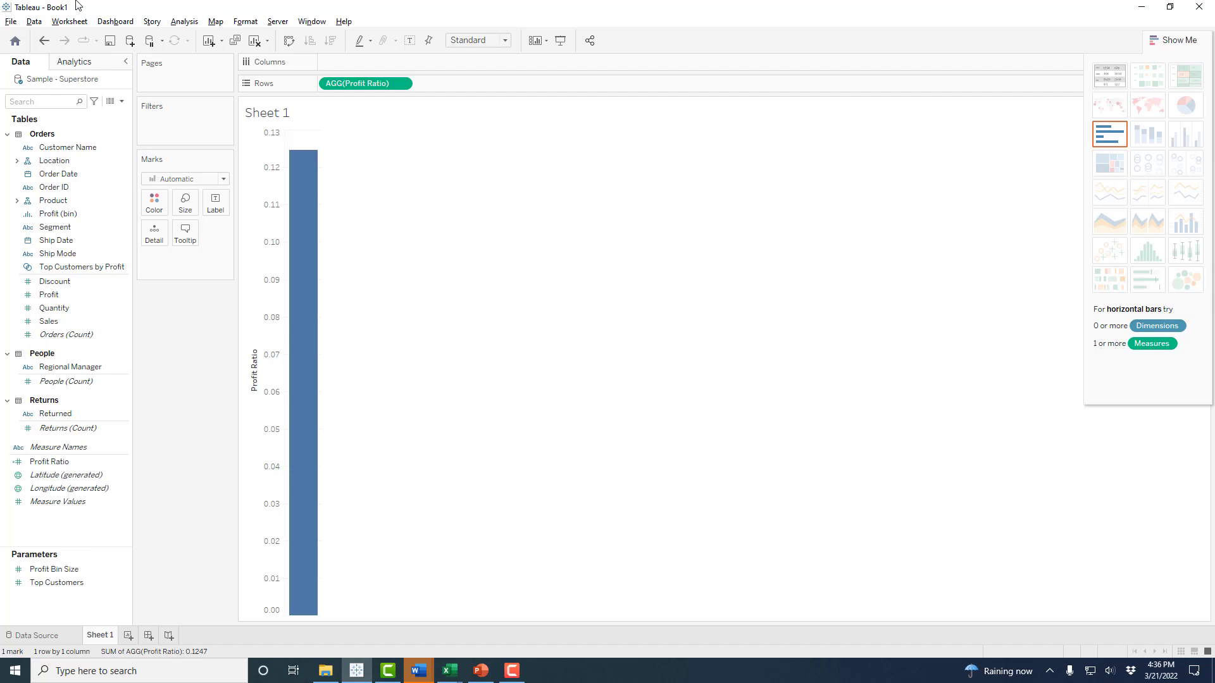
{"action": "left_click", "coordinate": [10, 24]}
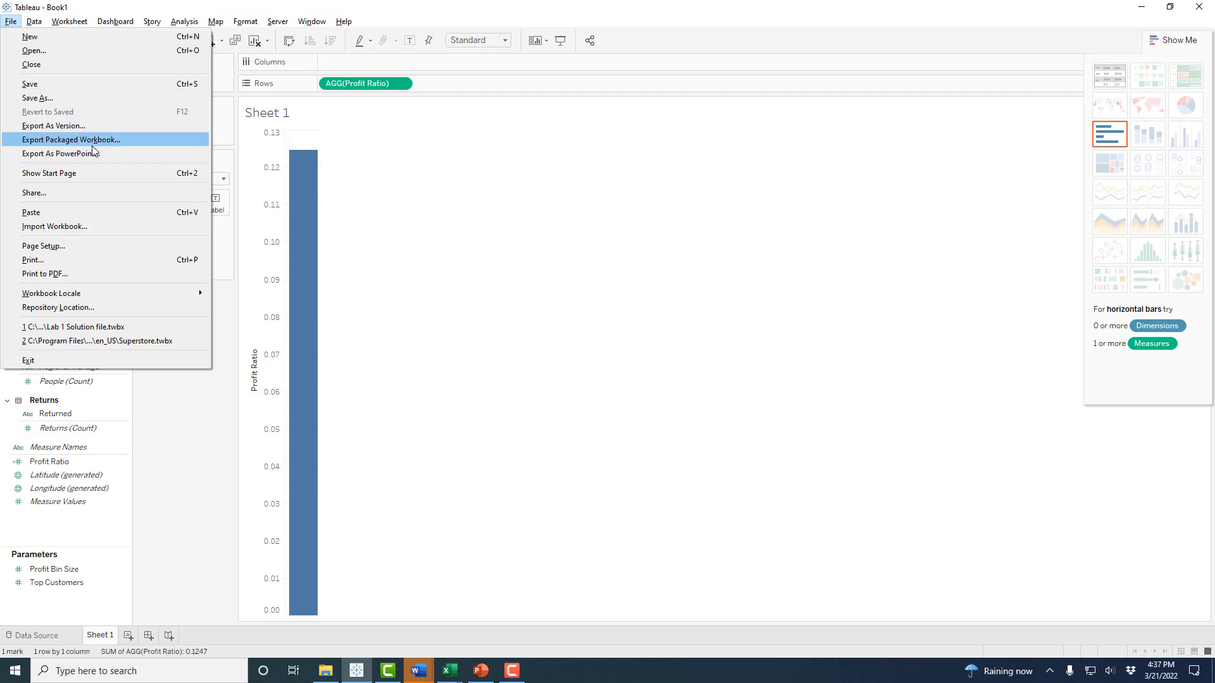
{"action": "left_click", "coordinate": [176, 416]}
{"action": "left_click", "coordinate": [33, 22]}
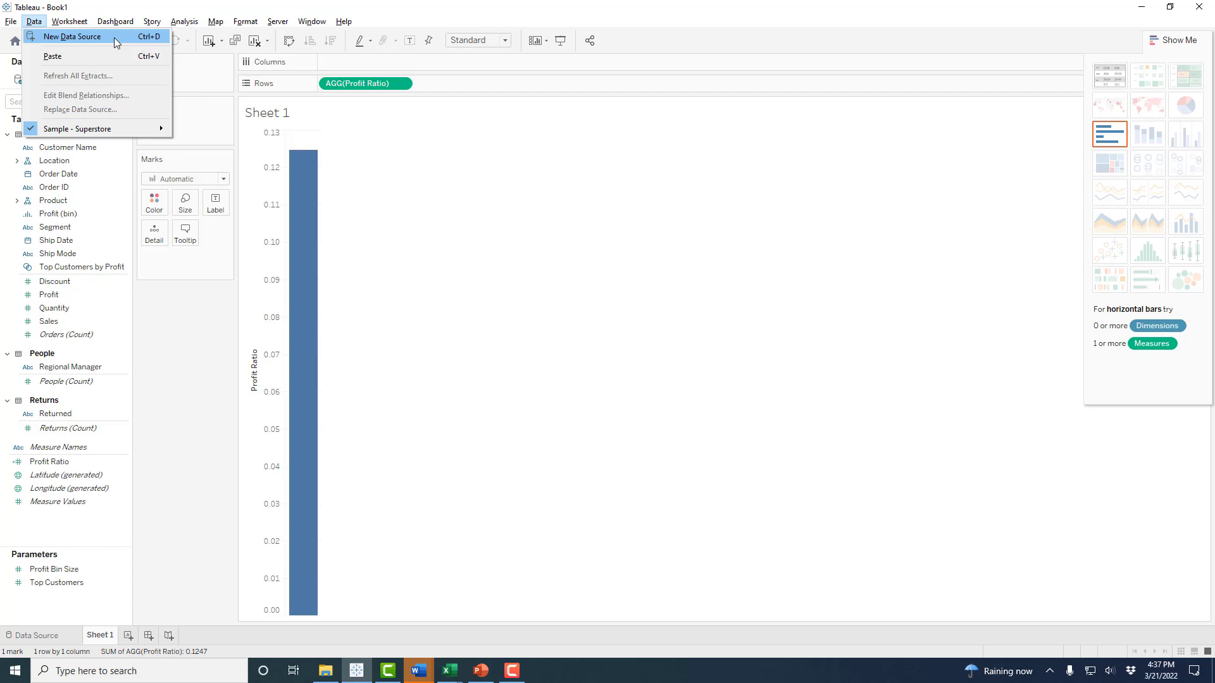
{"action": "mouse_move", "coordinate": [92, 134]}
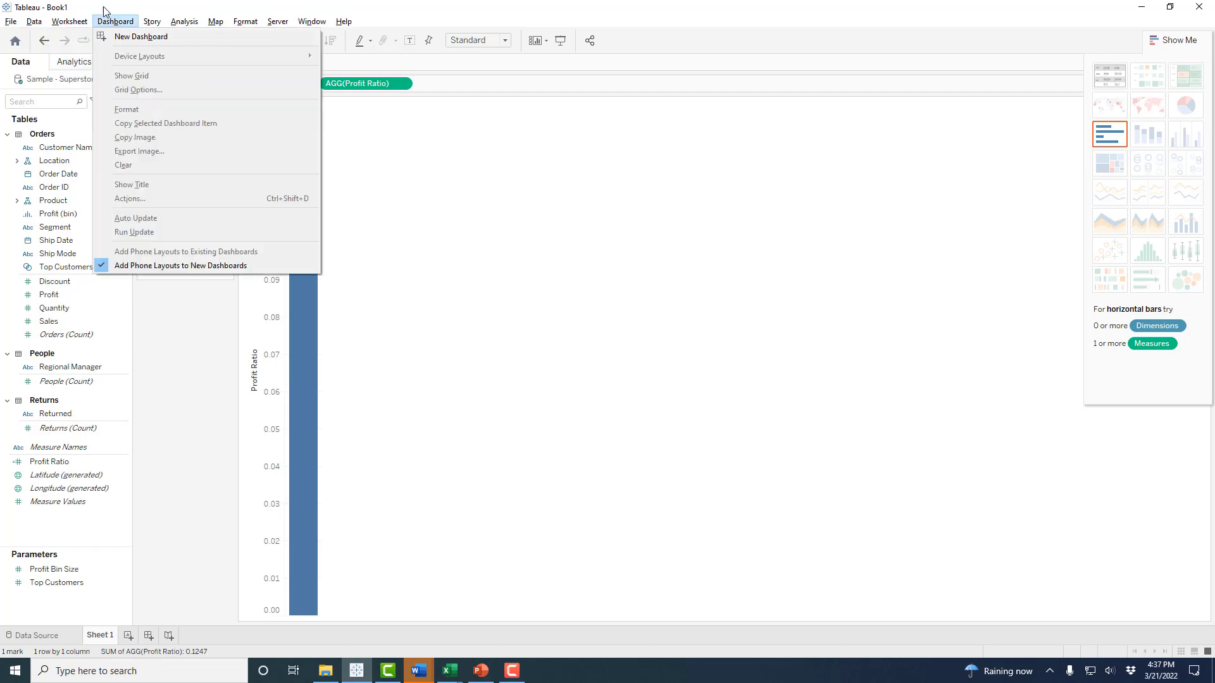
{"action": "left_click", "coordinate": [75, 24]}
{"action": "left_click", "coordinate": [74, 23]}
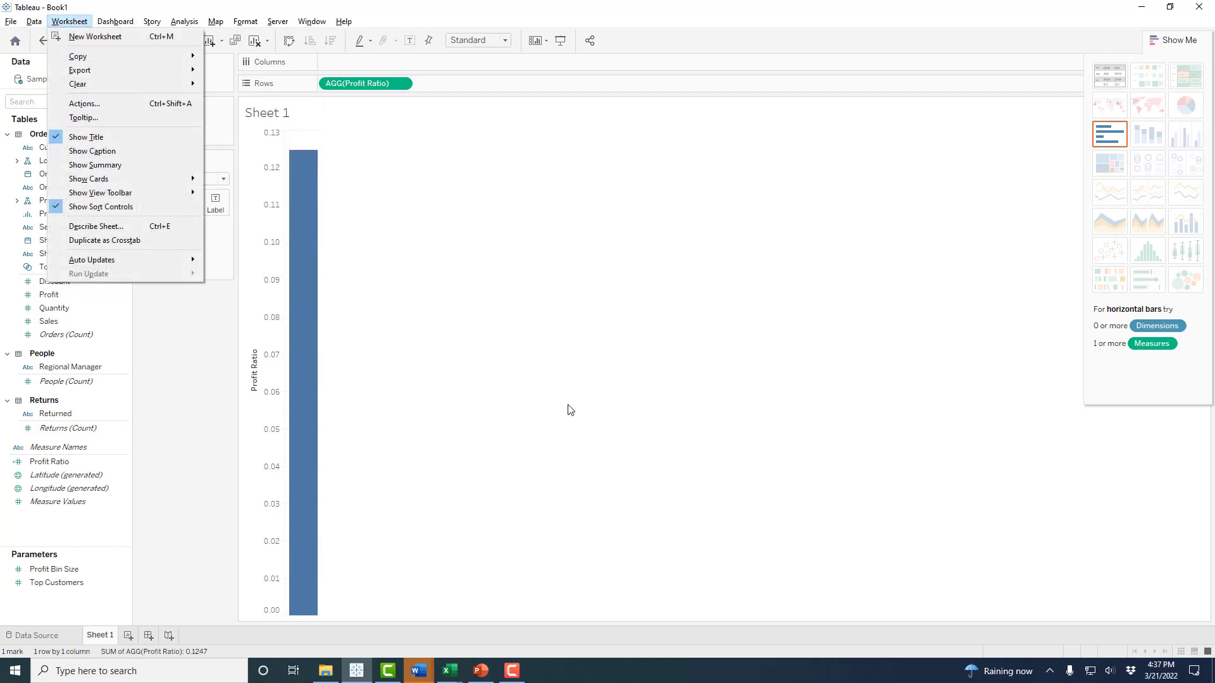
{"action": "mouse_move", "coordinate": [139, 59]}
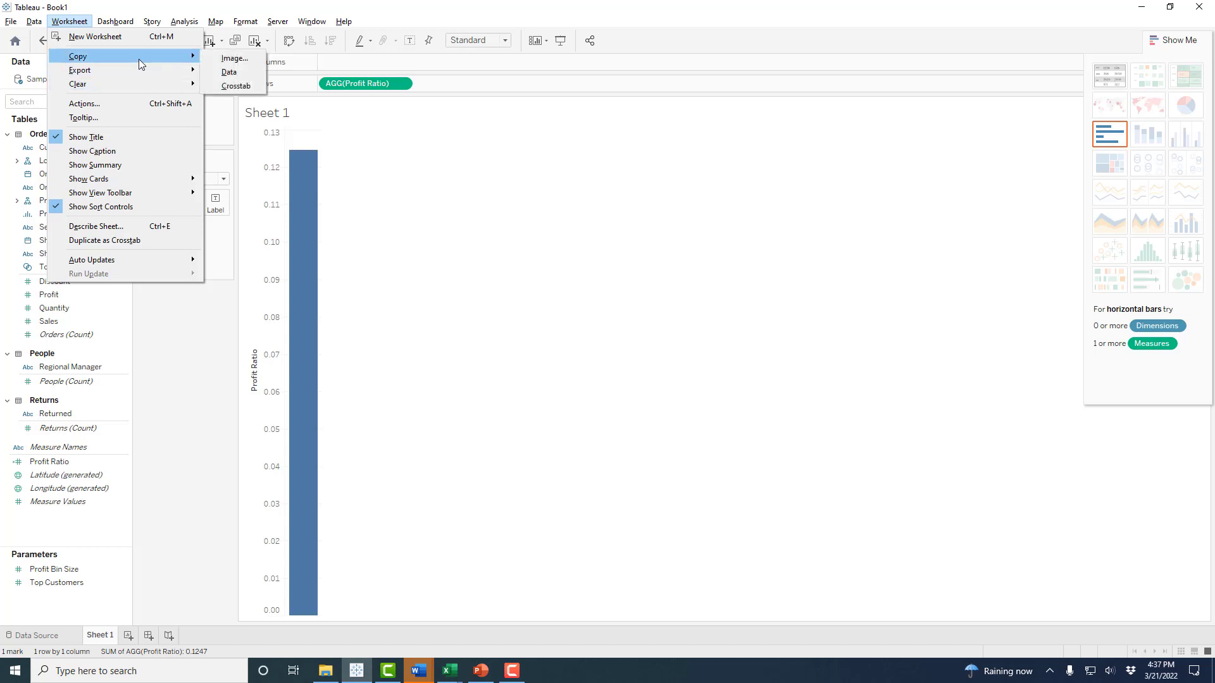
{"action": "left_click", "coordinate": [156, 323]}
{"action": "left_click", "coordinate": [109, 24]}
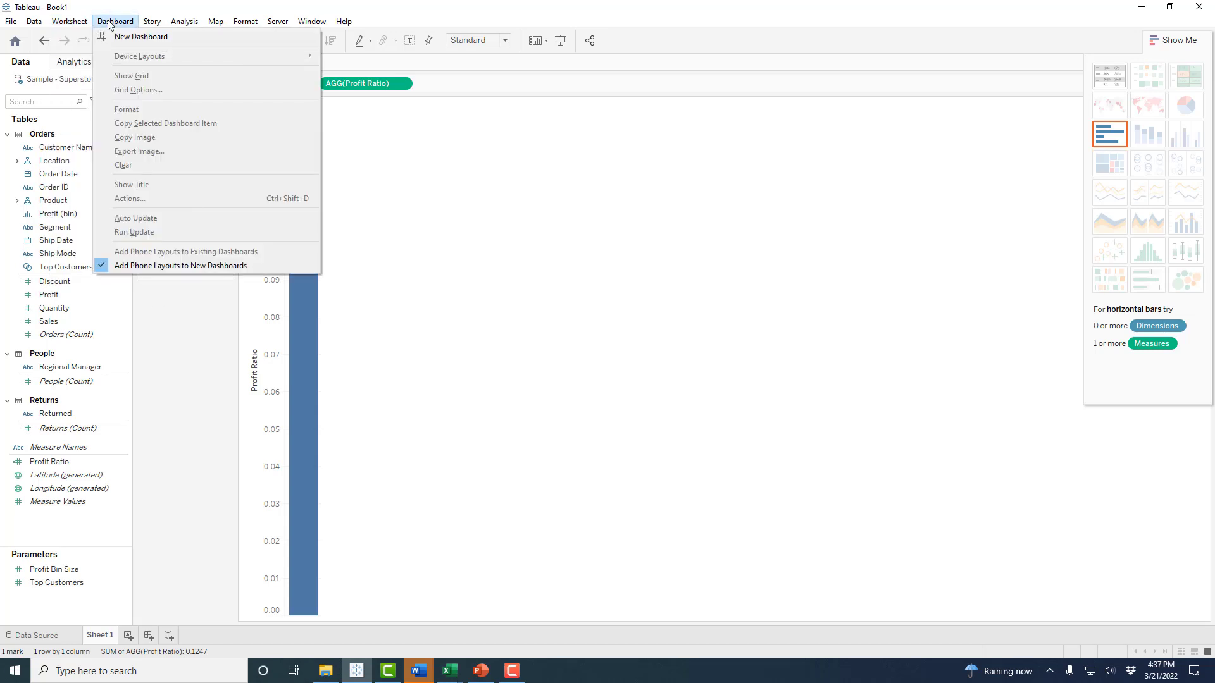
{"action": "left_click", "coordinate": [186, 320]}
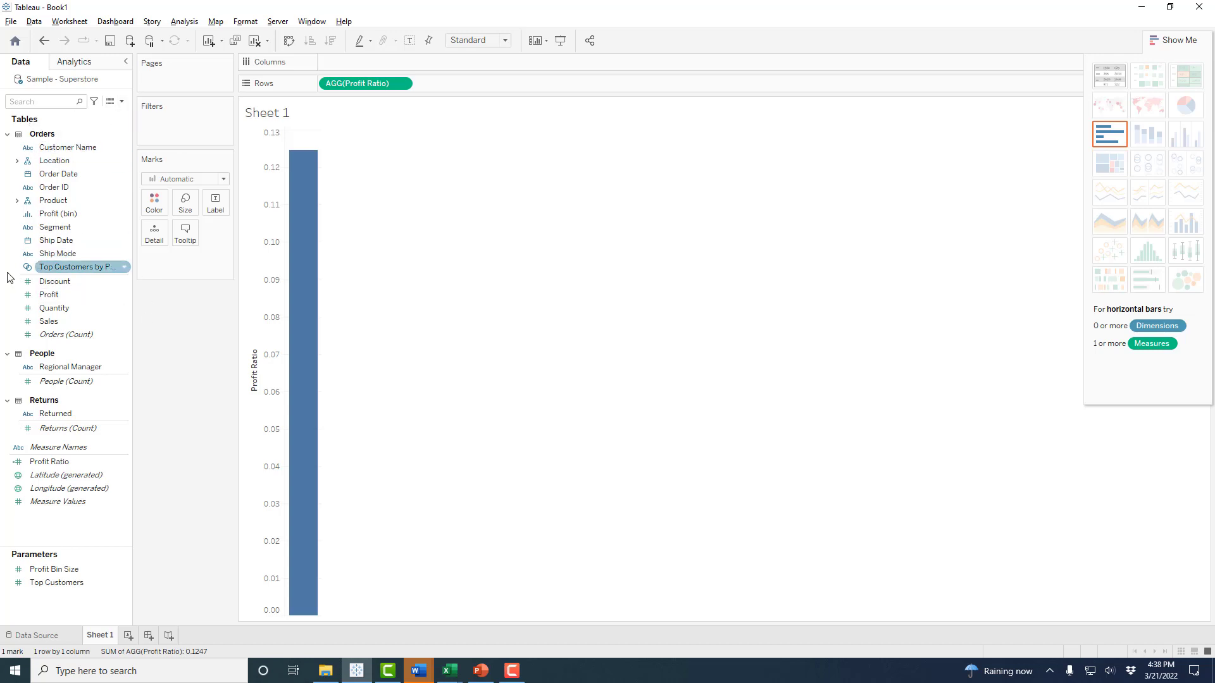
- Switch the Data pane to Group by Folder and inspect Measure Names and Top Customers by Profit
{"action": "left_click", "coordinate": [122, 101]}
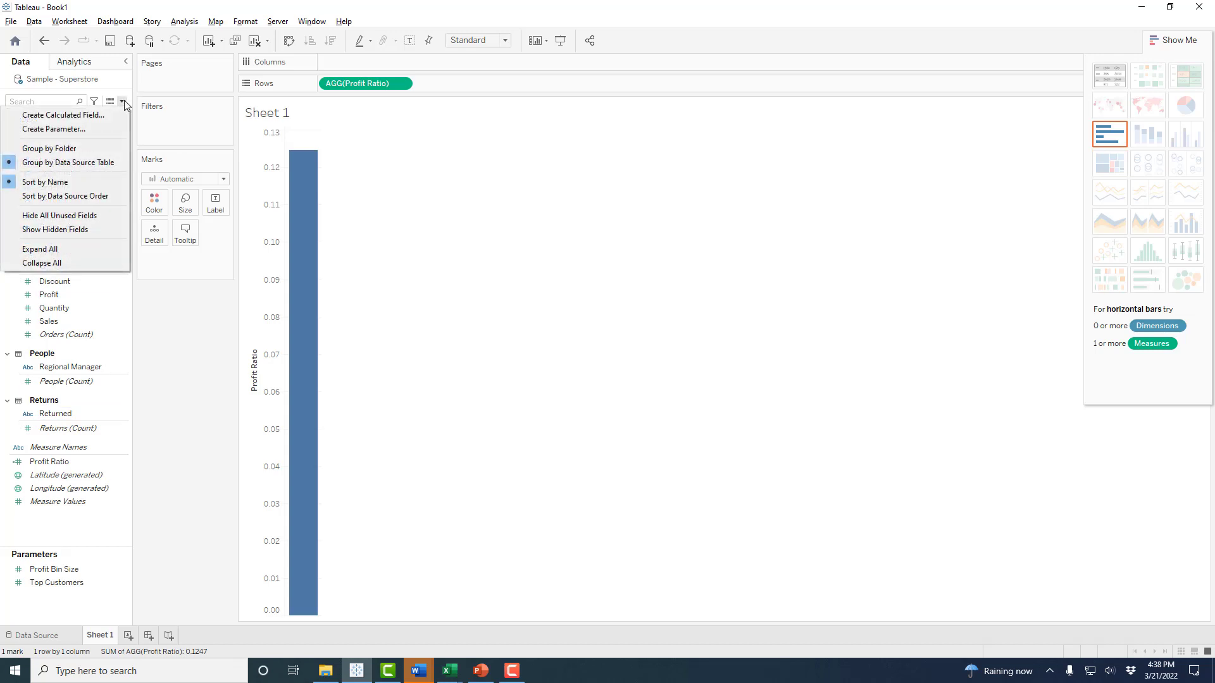
{"action": "left_click", "coordinate": [90, 147]}
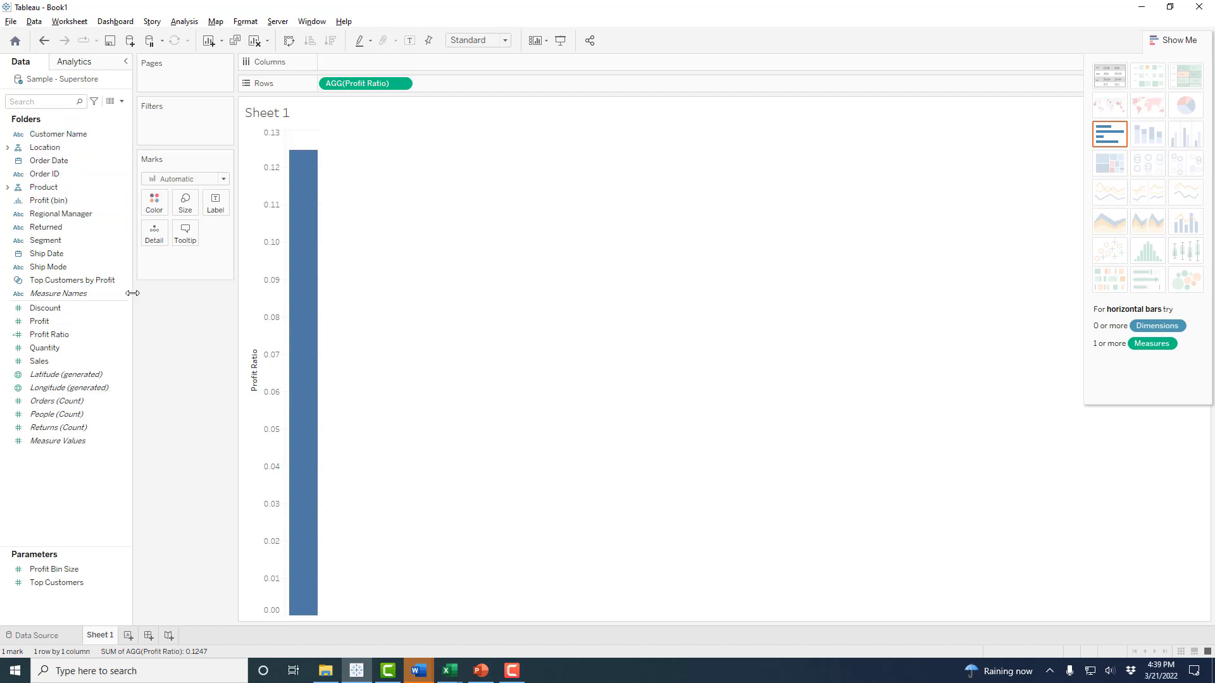
{"action": "left_click", "coordinate": [108, 298]}
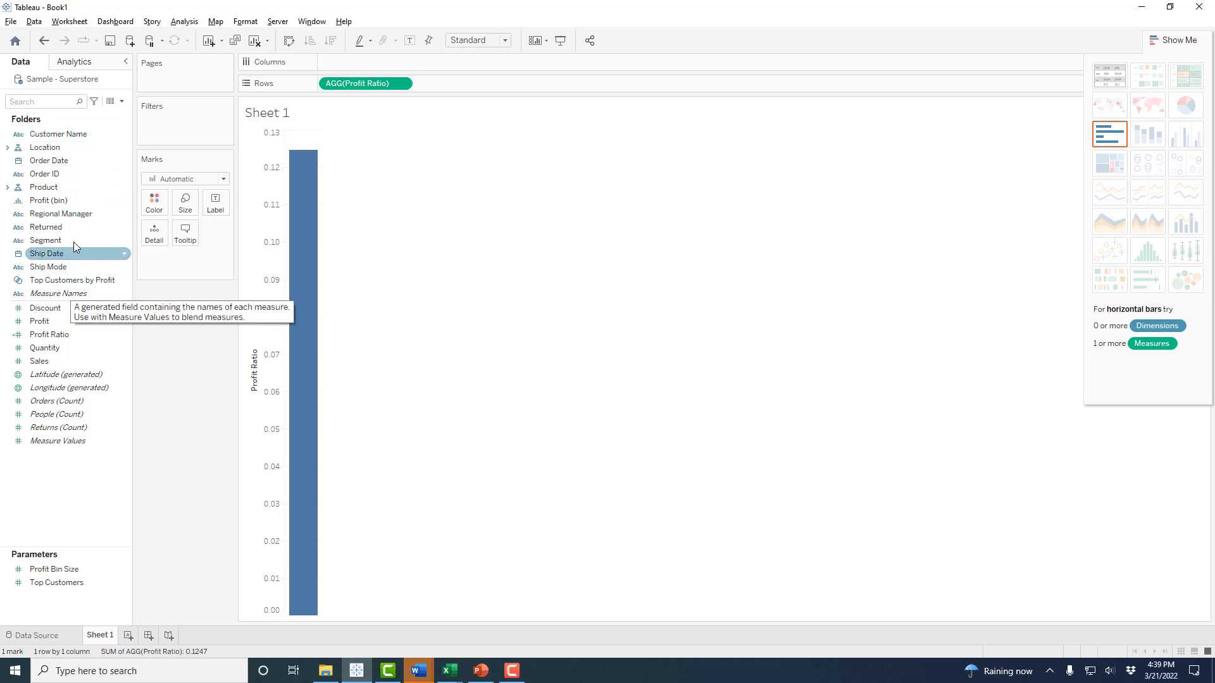
{"action": "left_click", "coordinate": [61, 285]}
{"action": "left_click", "coordinate": [63, 294]}
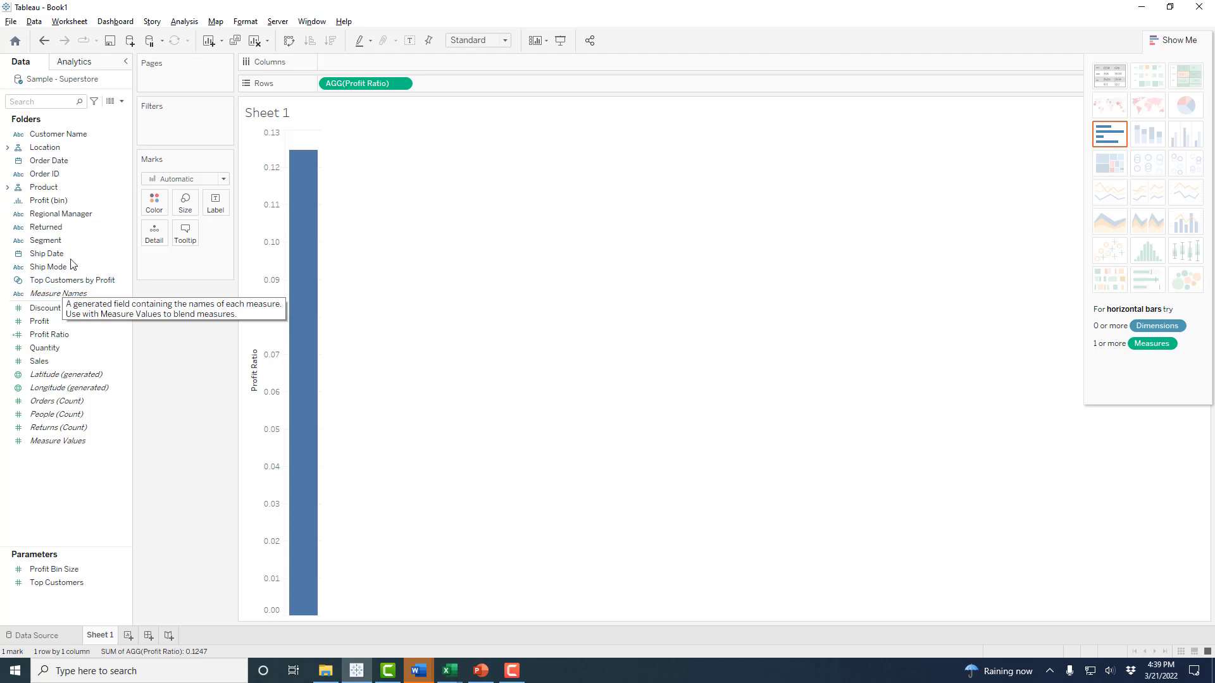
{"action": "left_click", "coordinate": [54, 284]}
{"action": "left_click", "coordinate": [54, 292]}
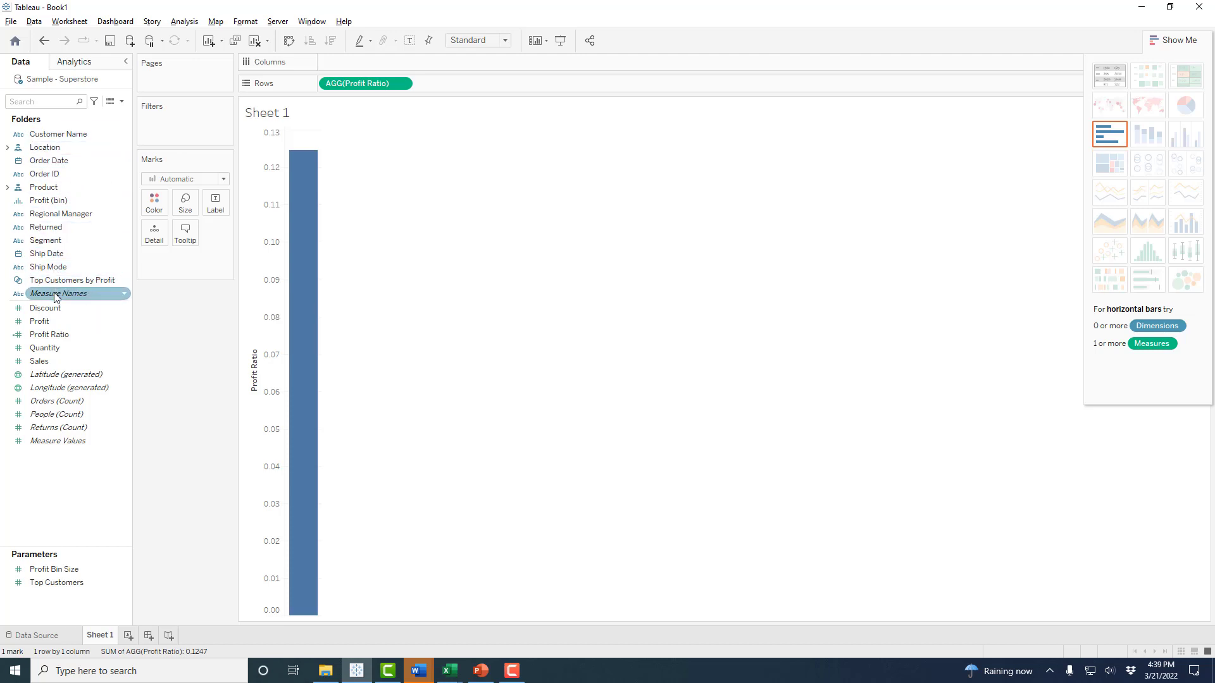
{"action": "left_click", "coordinate": [59, 322]}
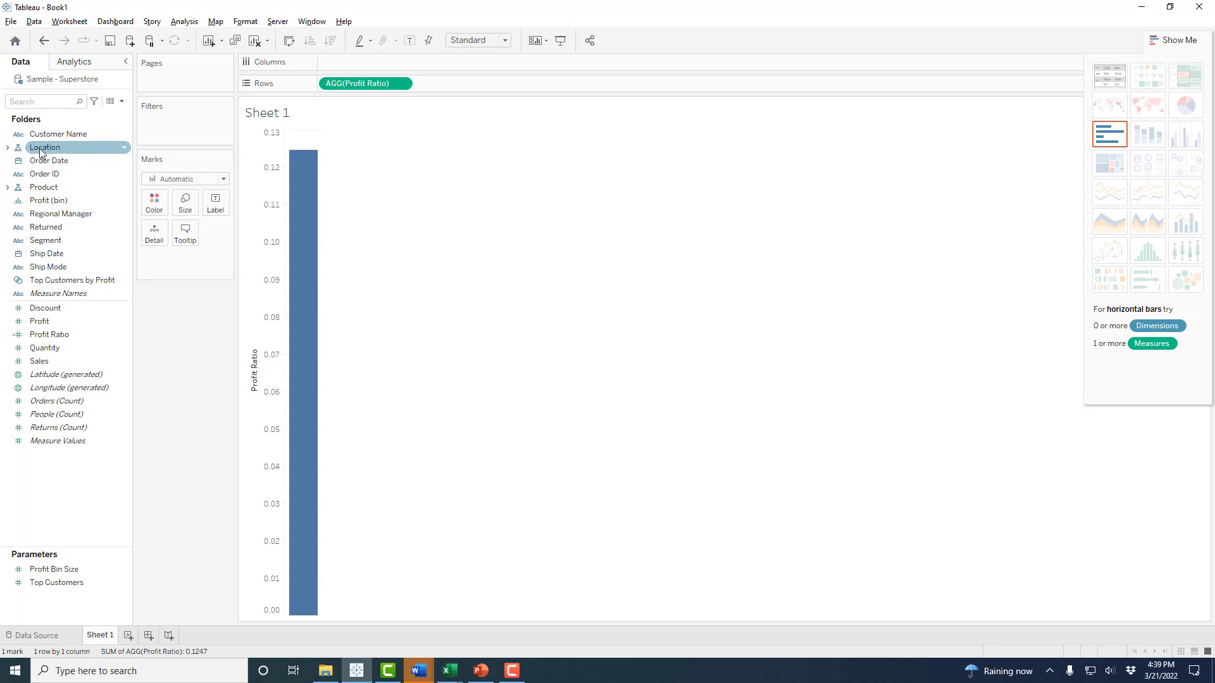
- Expand Location and Product, then select Category, Sub-Category, Manufacturer and Product Name
{"action": "left_click", "coordinate": [7, 147]}
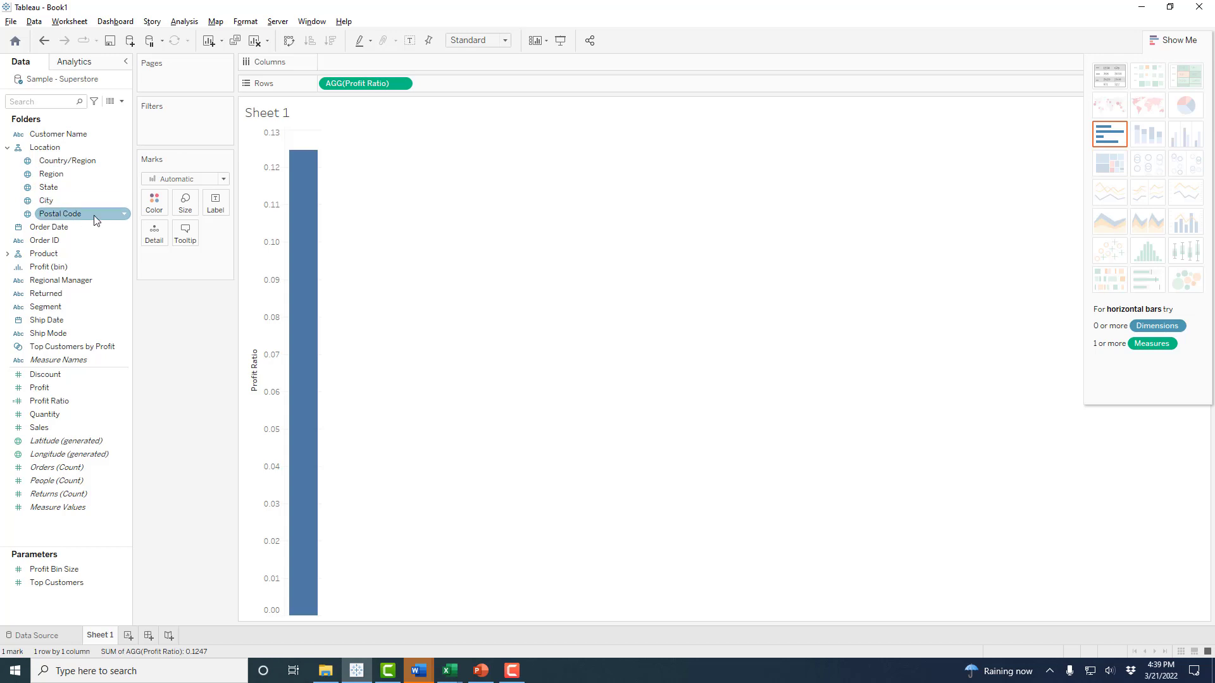
{"action": "left_click", "coordinate": [7, 255]}
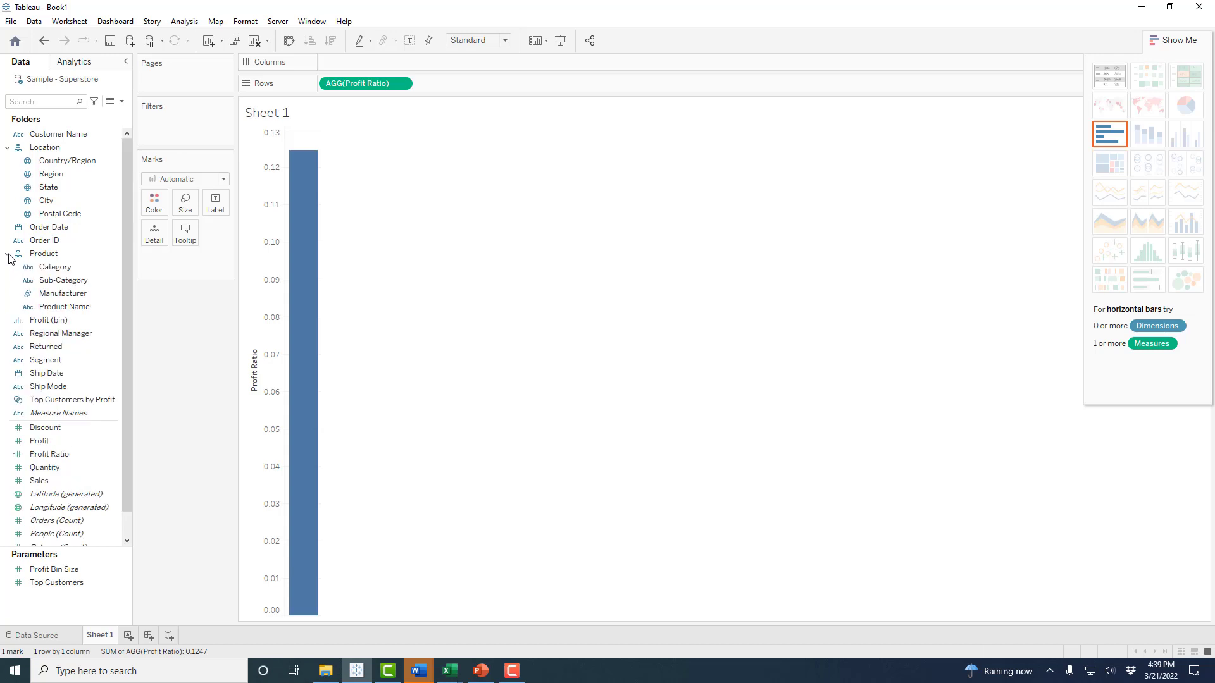
{"action": "left_click", "coordinate": [58, 268]}
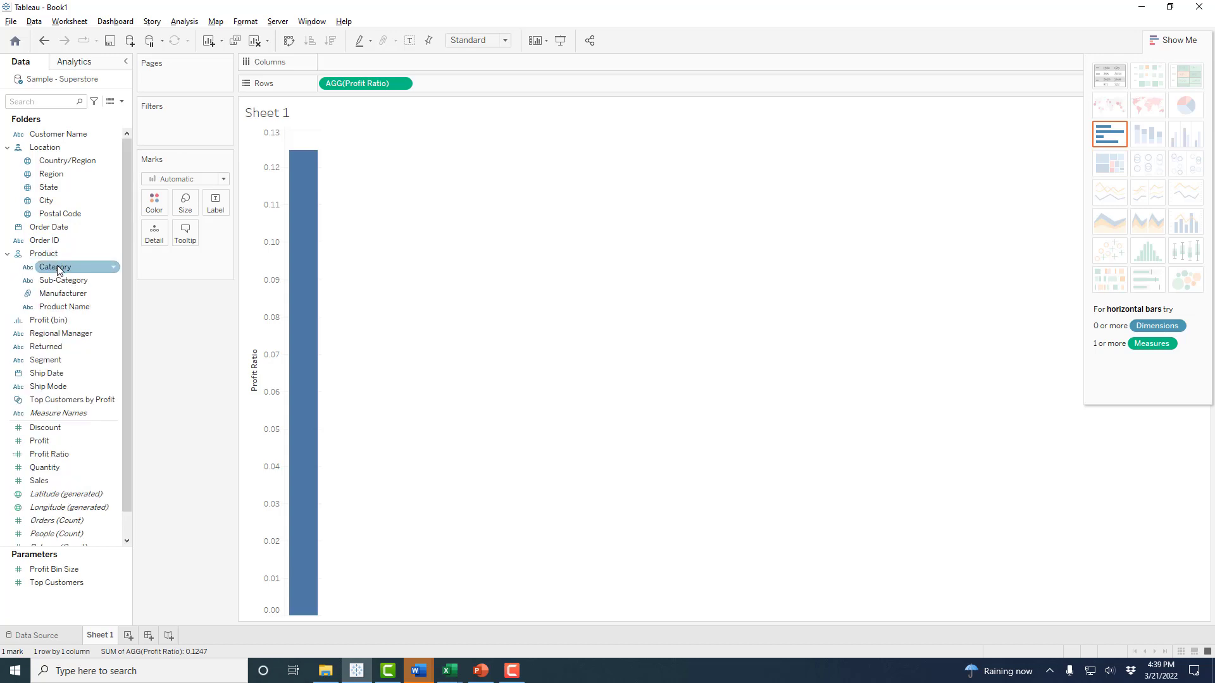
{"action": "left_click", "coordinate": [49, 281]}
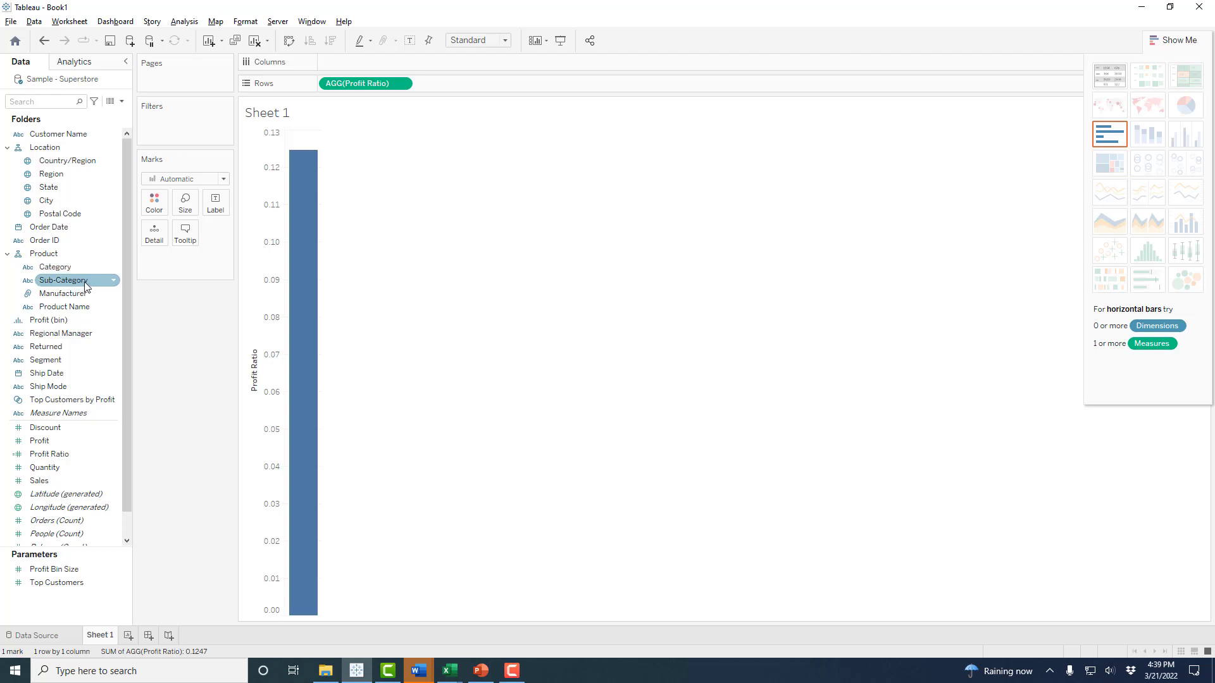
{"action": "left_click", "coordinate": [66, 294]}
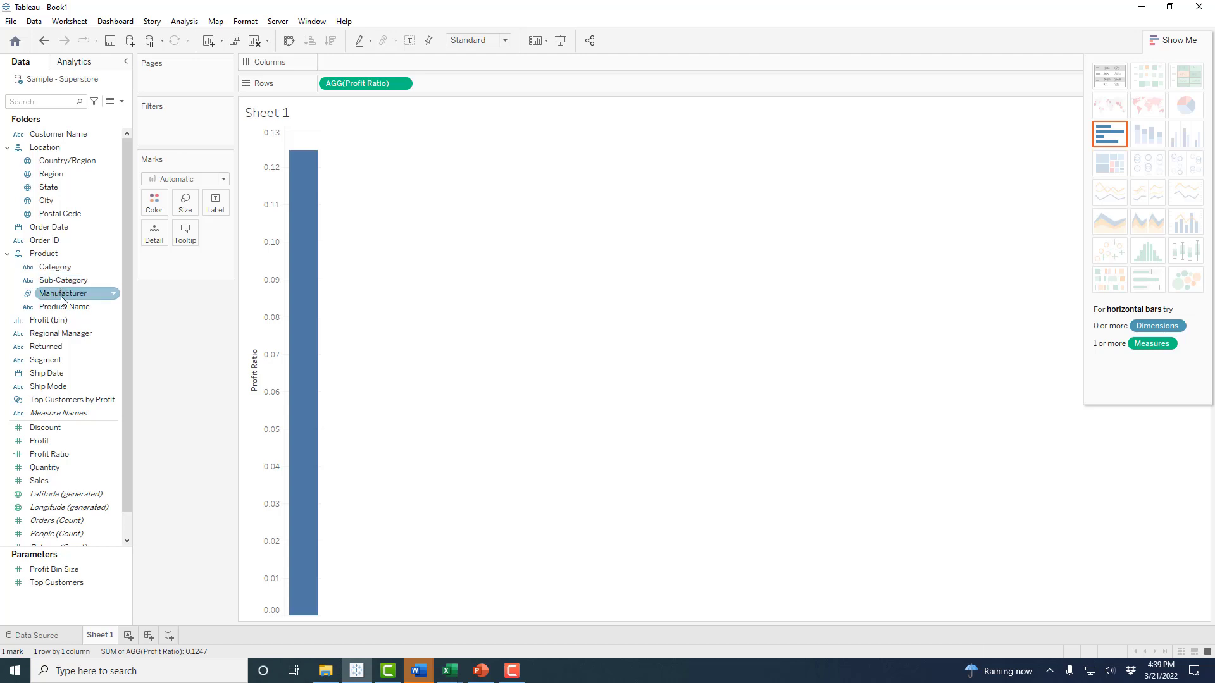
{"action": "left_click", "coordinate": [75, 309]}
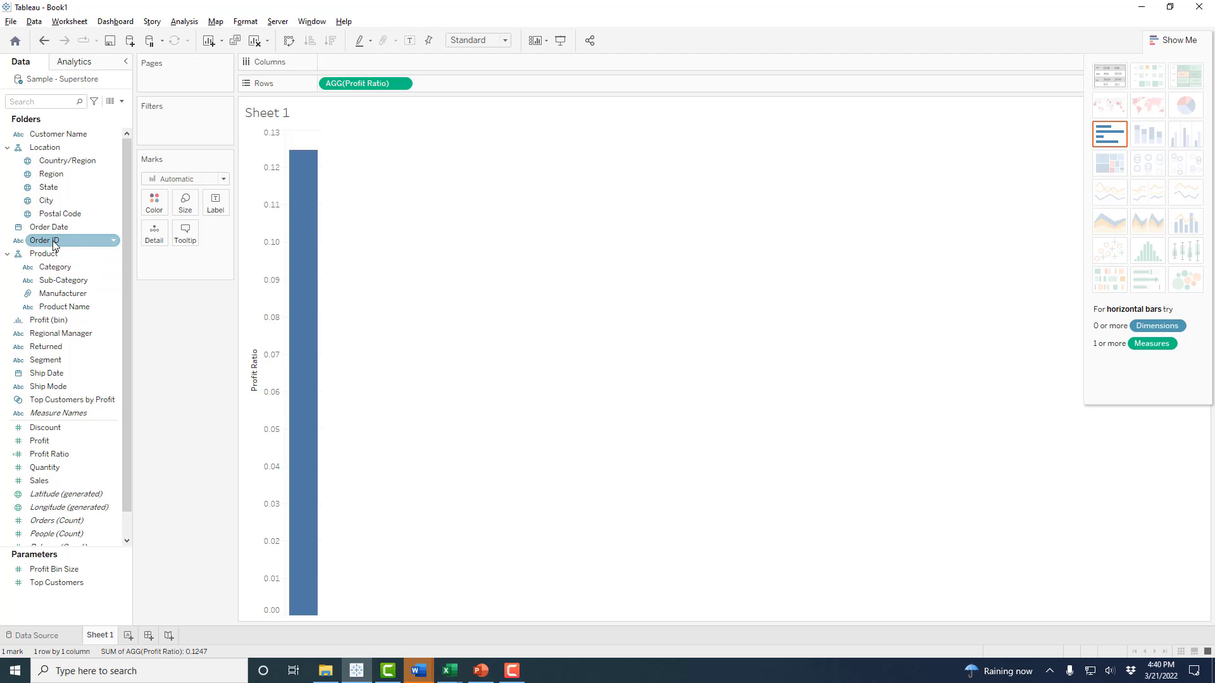
- Regroup the Data pane fields by data source table from the Order ID menu
{"action": "right_click", "coordinate": [92, 242]}
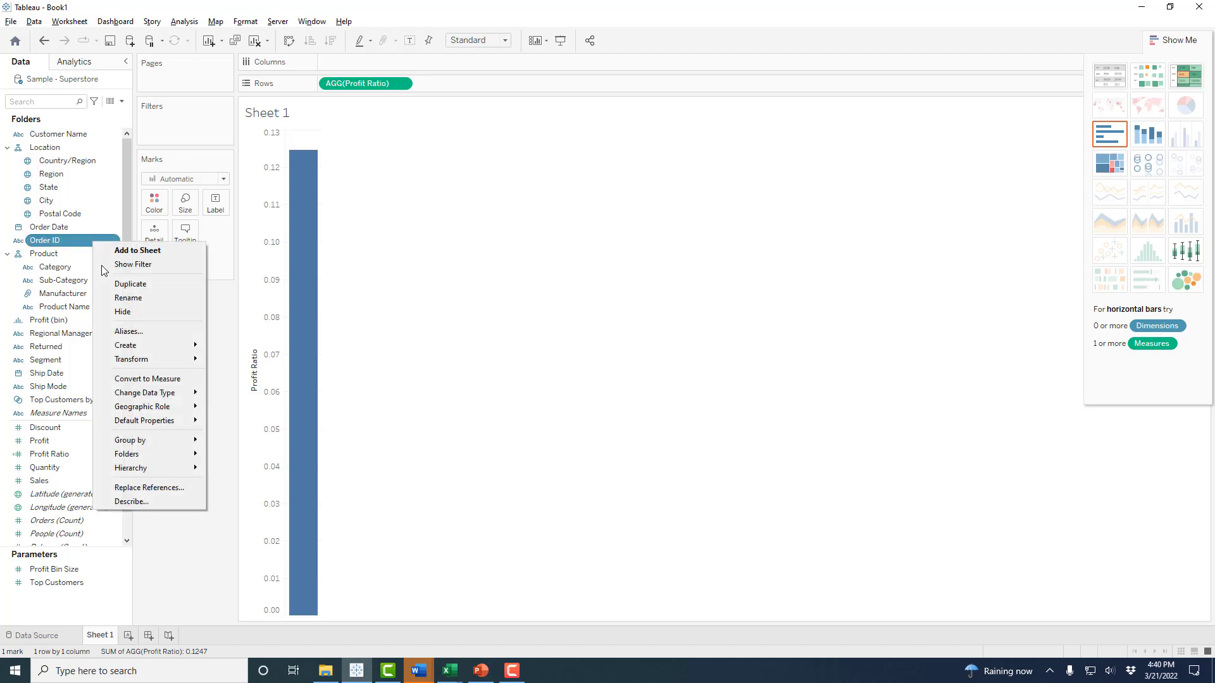
{"action": "mouse_move", "coordinate": [165, 442]}
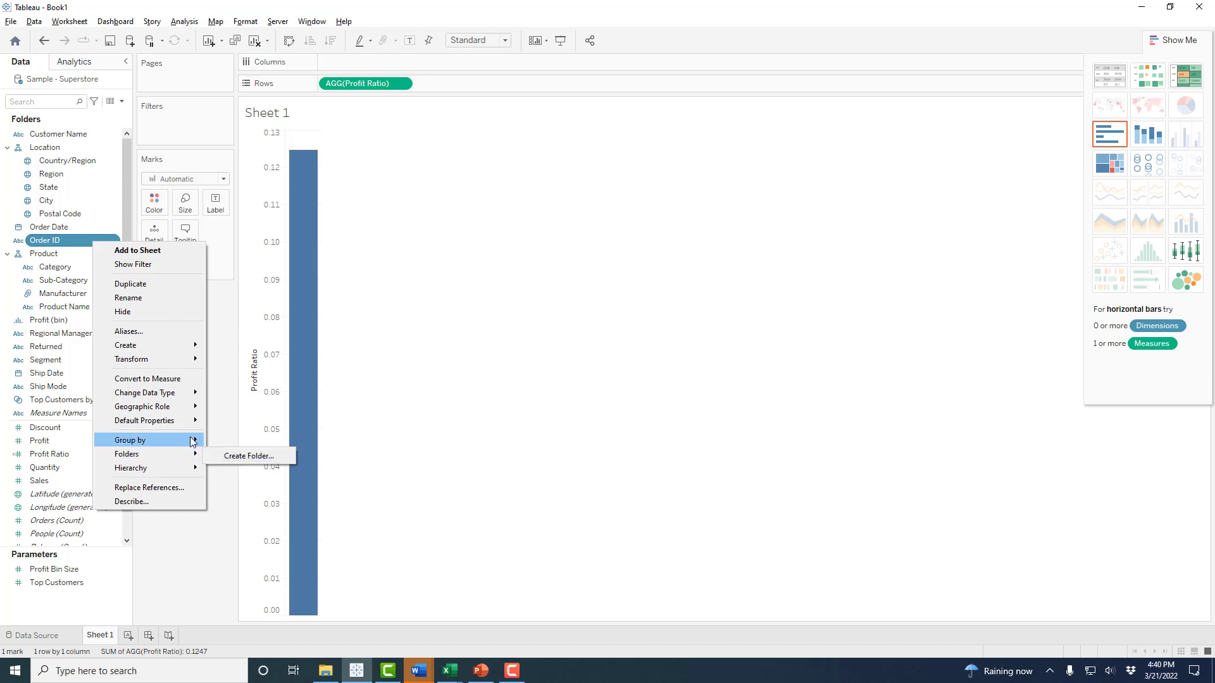
{"action": "left_click", "coordinate": [235, 455]}
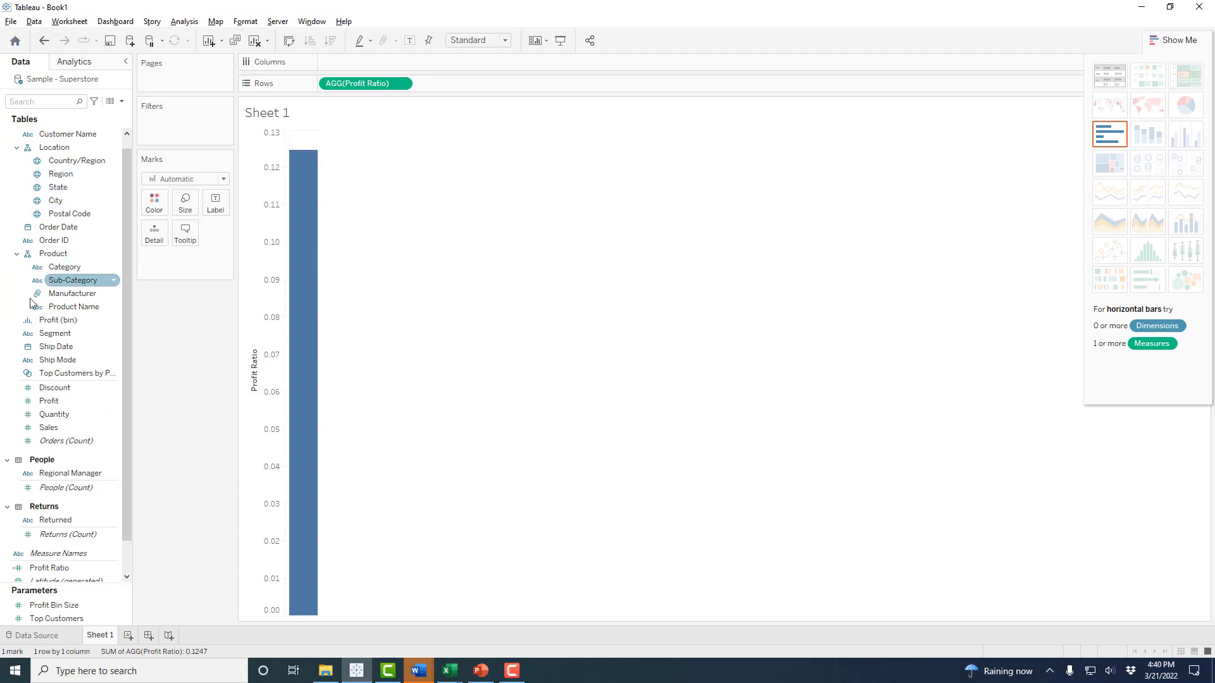
{"action": "scroll", "coordinate": [124, 264], "scroll_direction": "up", "scroll_amount": 1}
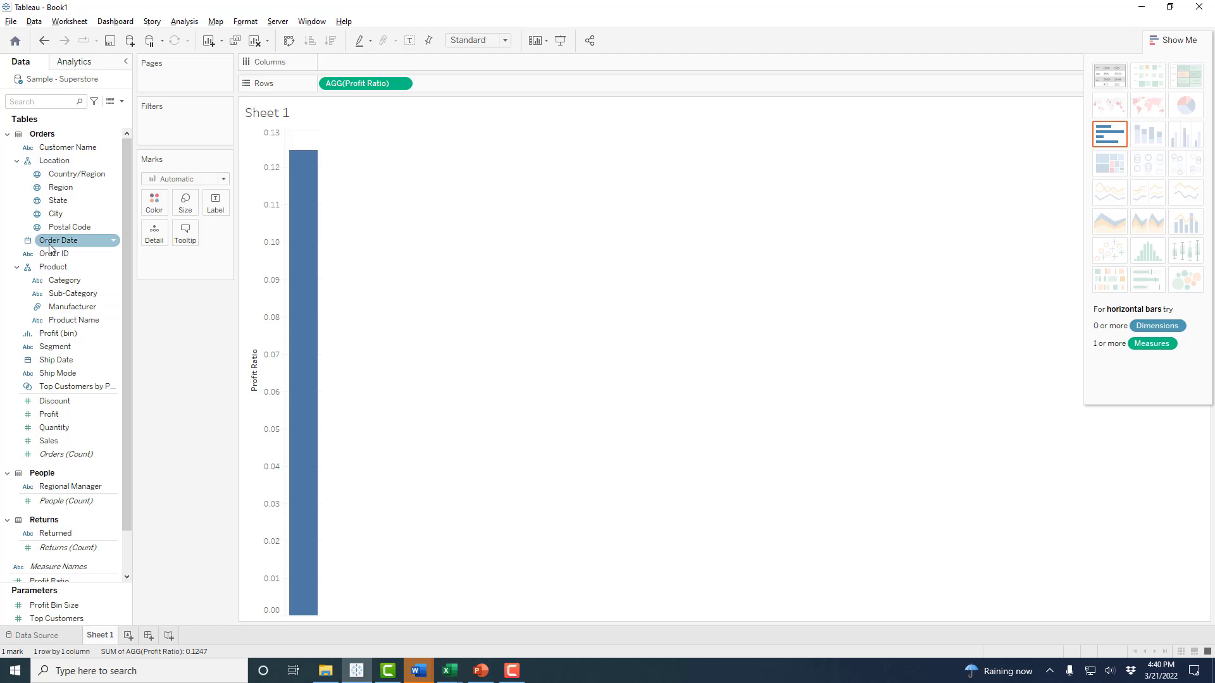
- Group the fields by folder again from the Order Date menu, then reopen its folder options
{"action": "left_click", "coordinate": [114, 245]}
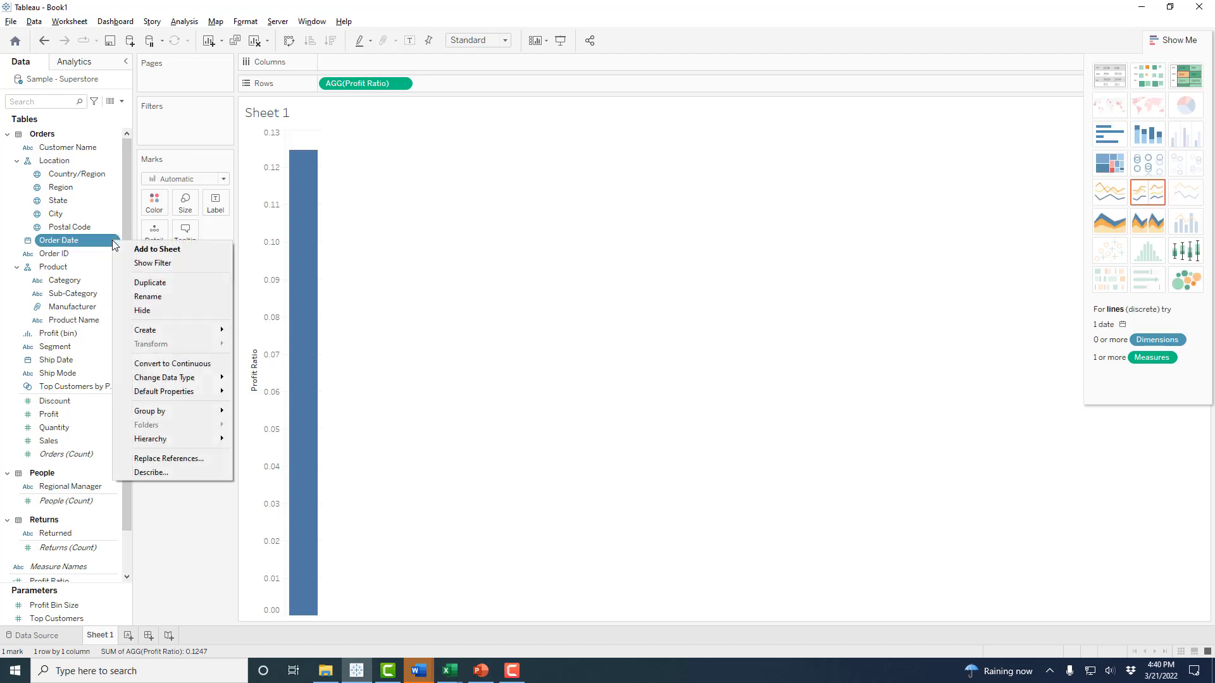
{"action": "mouse_move", "coordinate": [172, 416]}
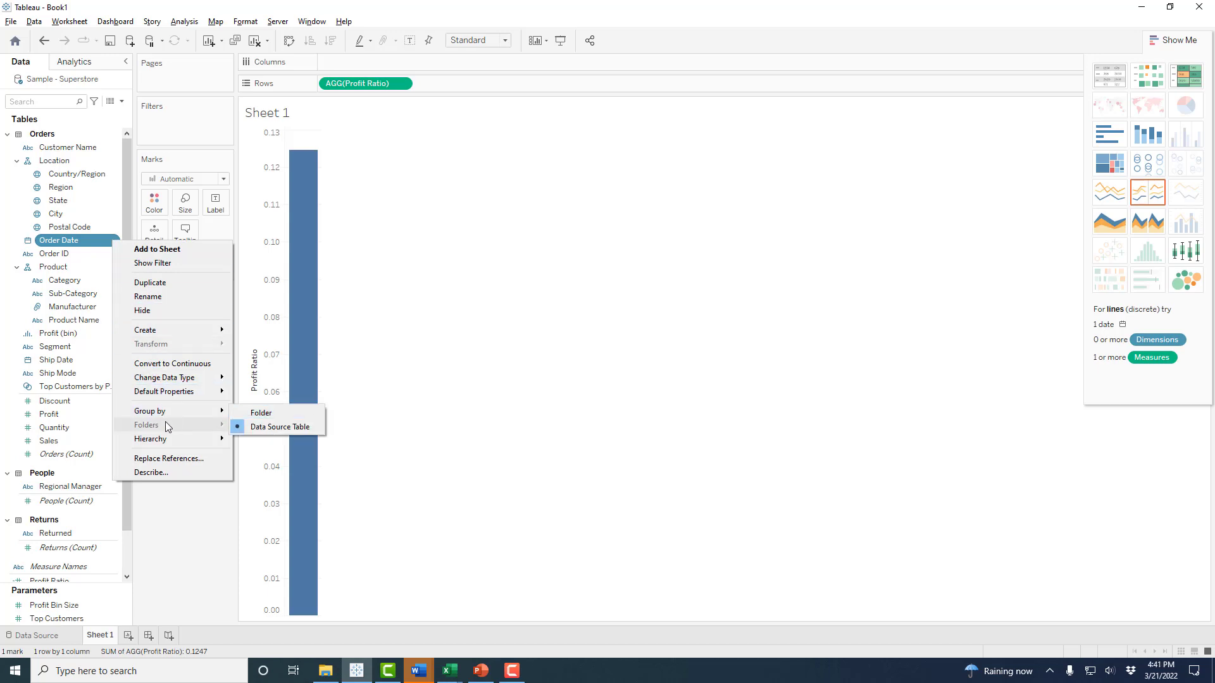
{"action": "key", "text": "Escape"}
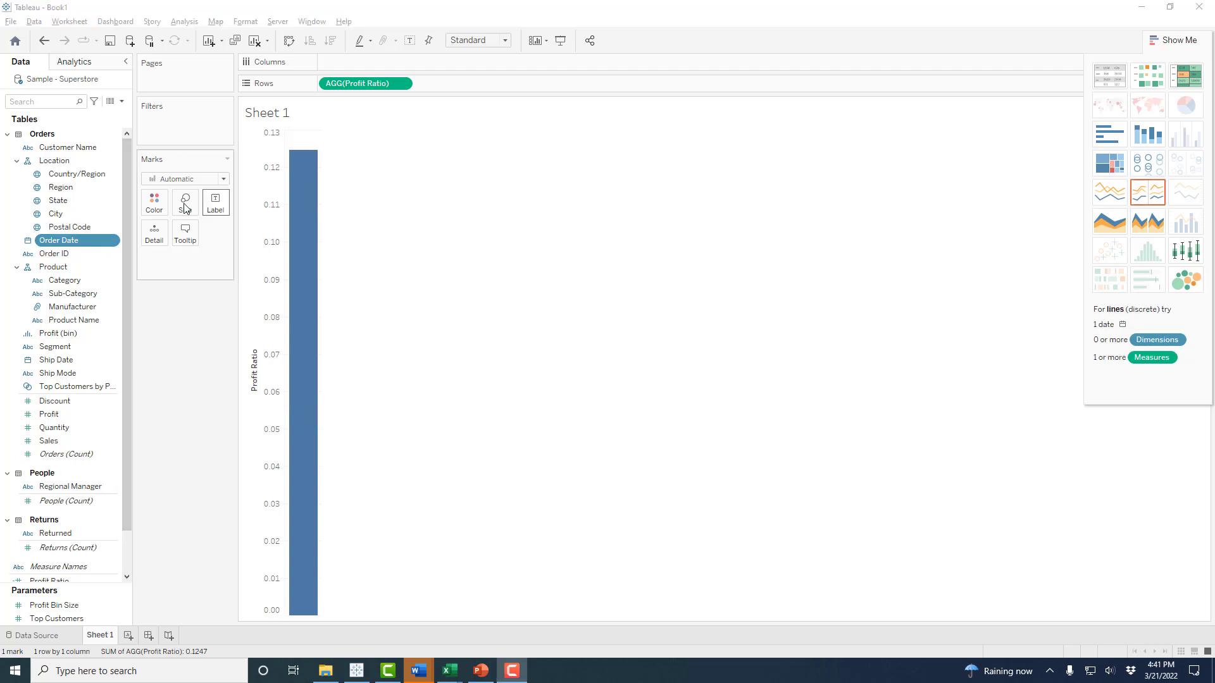
{"action": "left_click", "coordinate": [115, 243]}
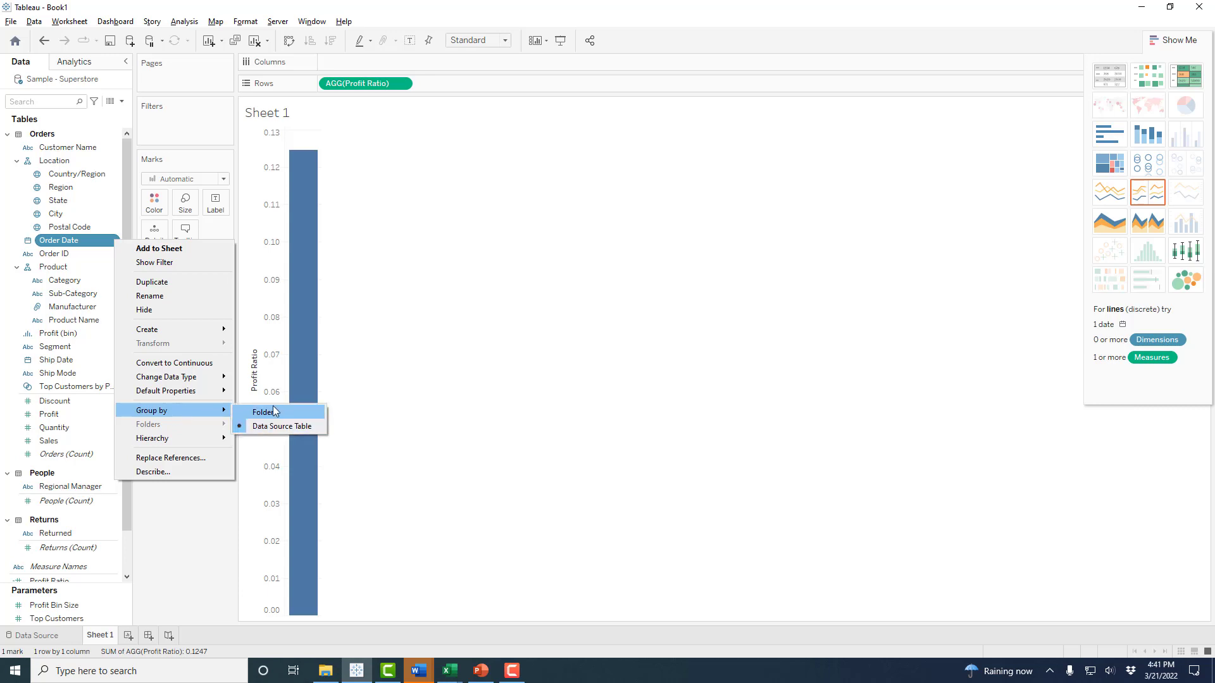
{"action": "left_click", "coordinate": [274, 412]}
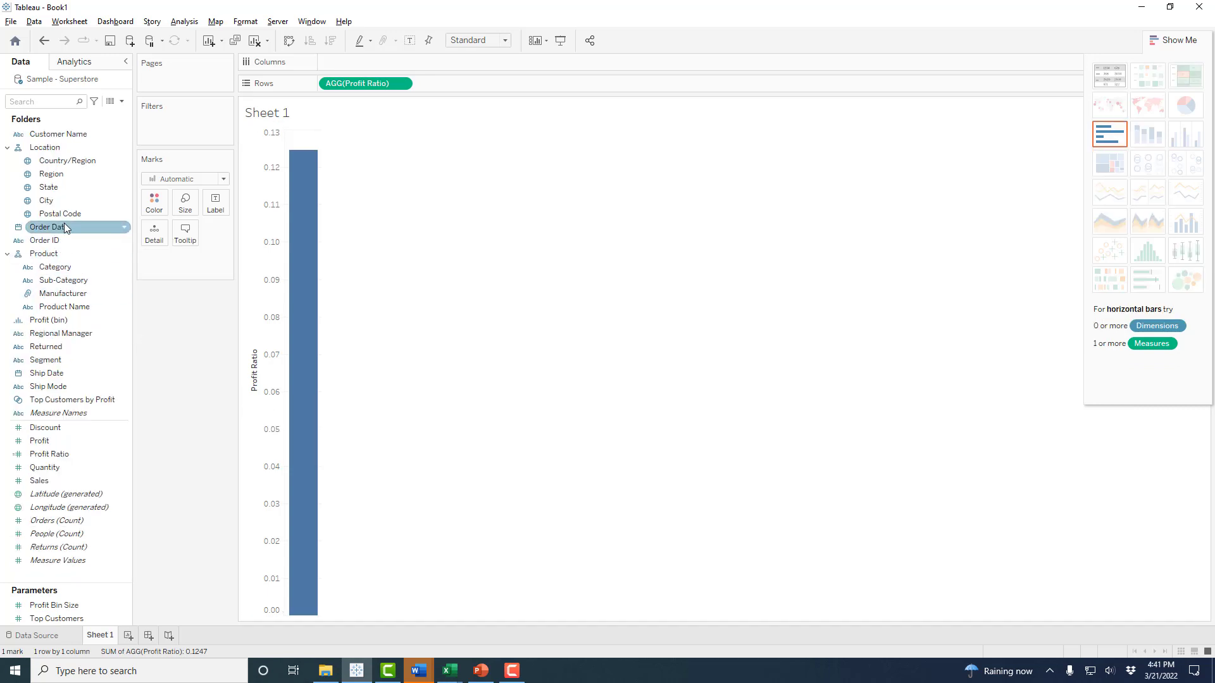
{"action": "left_click", "coordinate": [125, 230]}
{"action": "left_click", "coordinate": [125, 229]}
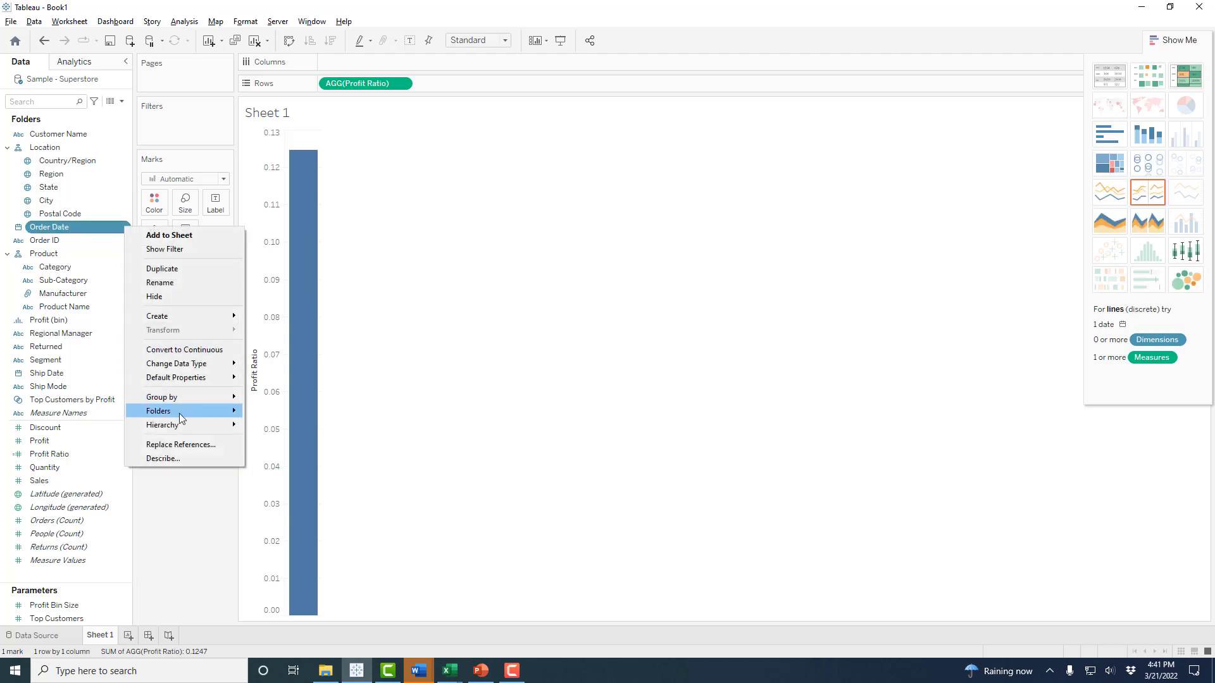
- Create a new folder named Order Detail containing Order Date
{"action": "mouse_move", "coordinate": [180, 413]}
{"action": "left_click", "coordinate": [279, 414]}
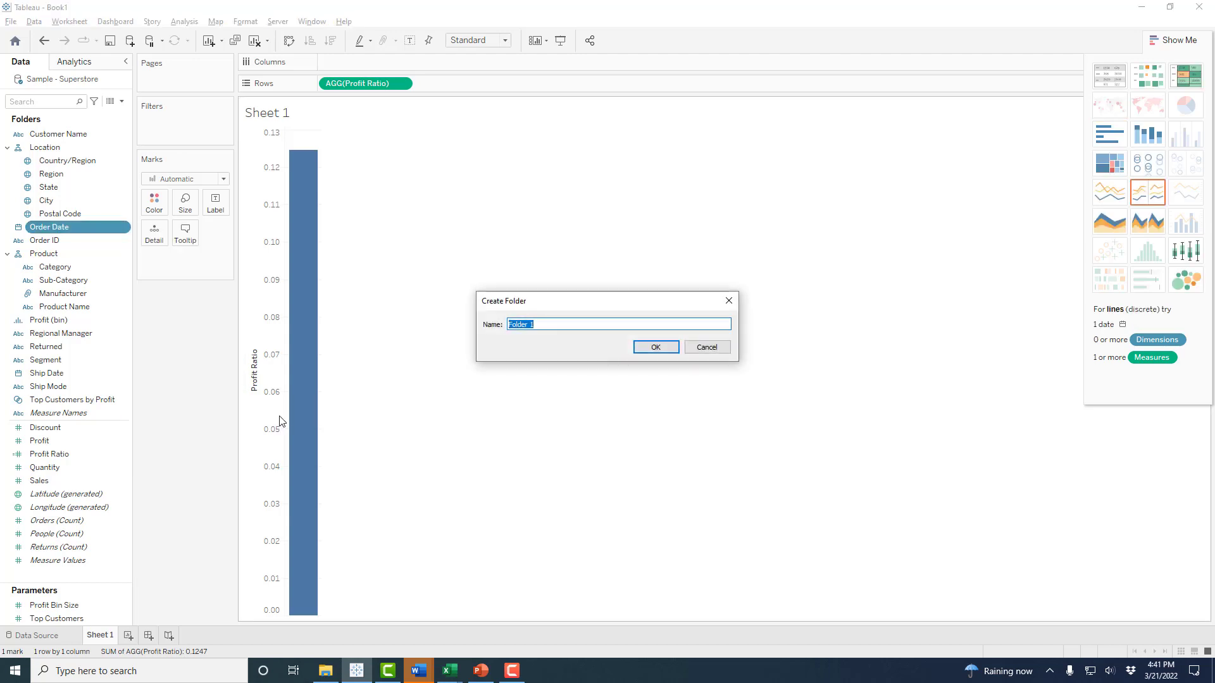
{"action": "type", "text": "OrderDE"}
{"action": "key", "text": "BackSpace"}
{"action": "type", "text": "Detail"}
{"action": "left_click", "coordinate": [661, 349]}
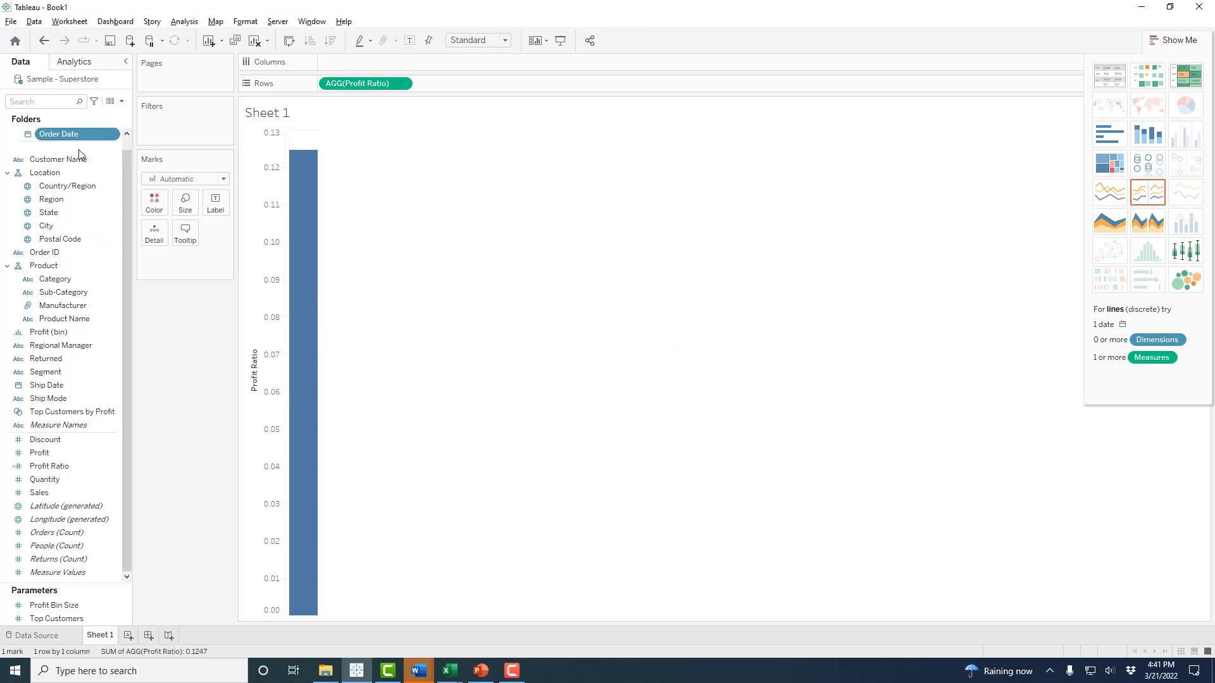
- Move Order ID into the Order Detail folder
{"action": "left_click", "coordinate": [39, 228]}
{"action": "left_click_drag", "start_coordinate": [36, 253], "coordinate": [56, 135]}
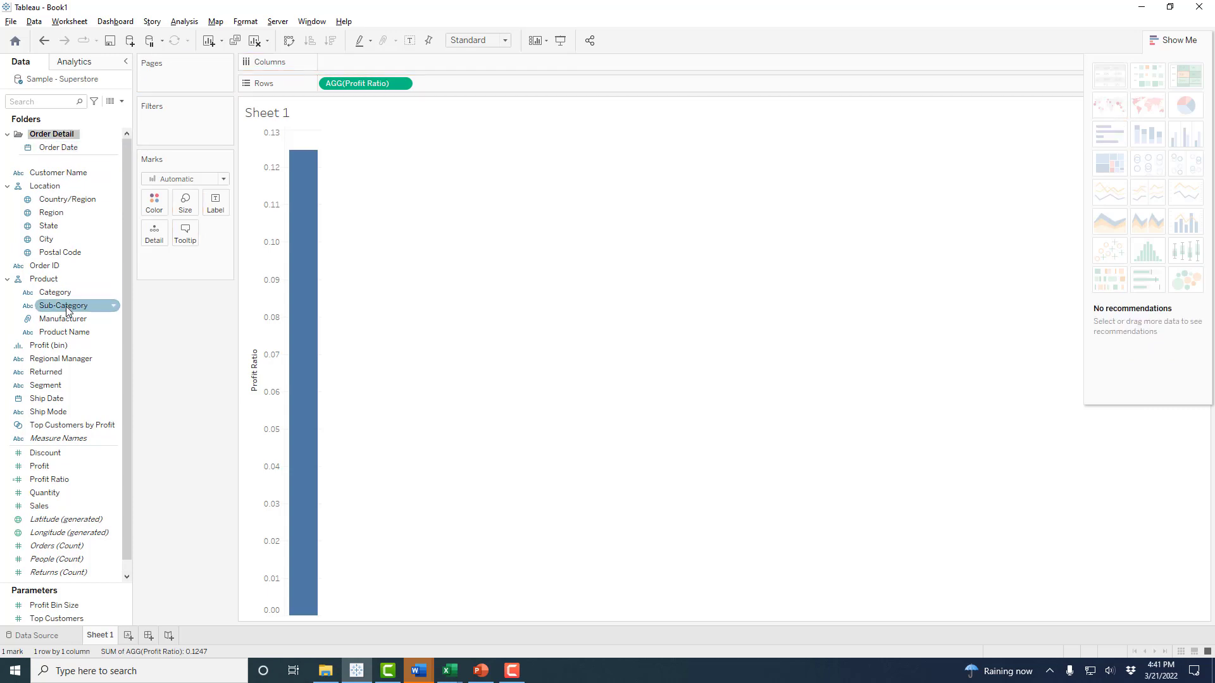
{"action": "left_click", "coordinate": [49, 281]}
{"action": "left_click_drag", "start_coordinate": [44, 265], "coordinate": [51, 151]}
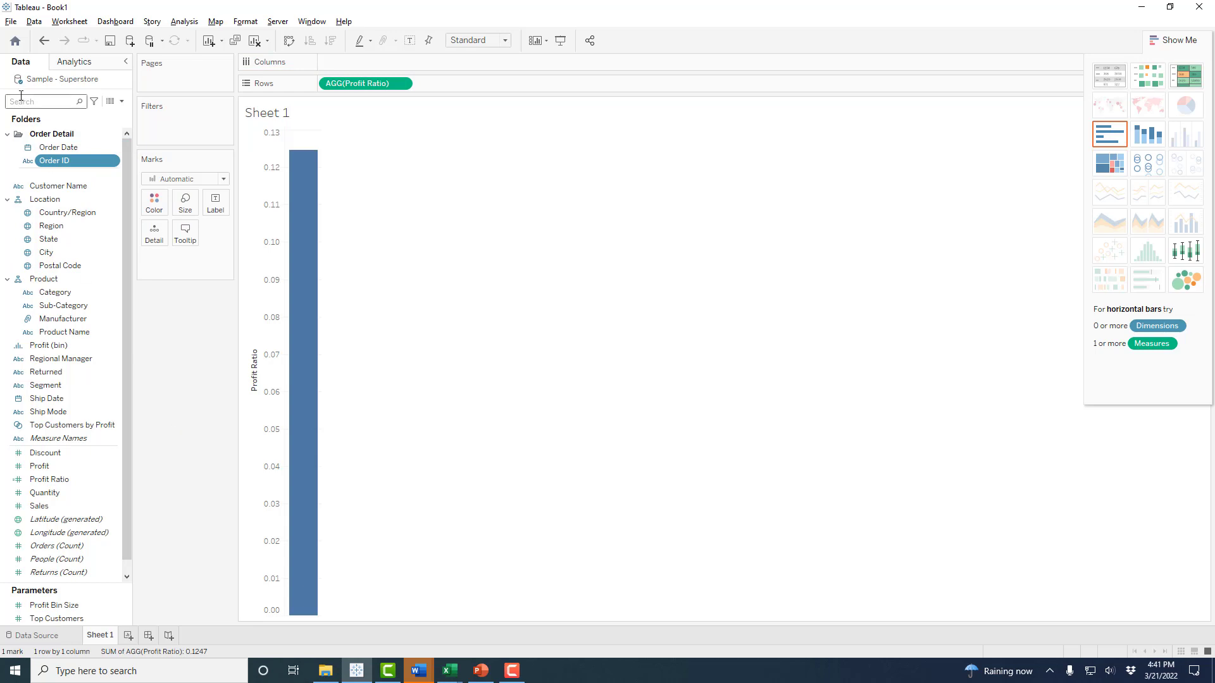
{"action": "left_click", "coordinate": [67, 162]}
- Add Sheet 2, hide Show Me, and put Customer Name on Rows to list 793 customers
{"action": "left_click", "coordinate": [129, 636]}
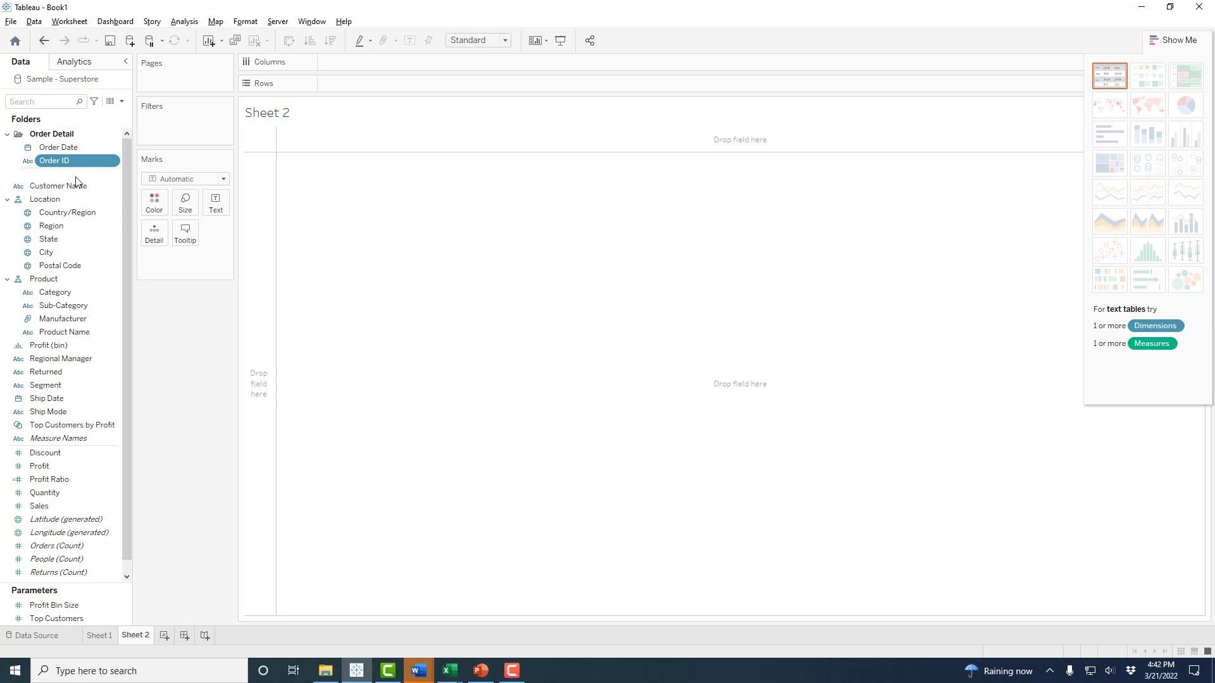
{"action": "left_click", "coordinate": [1181, 40]}
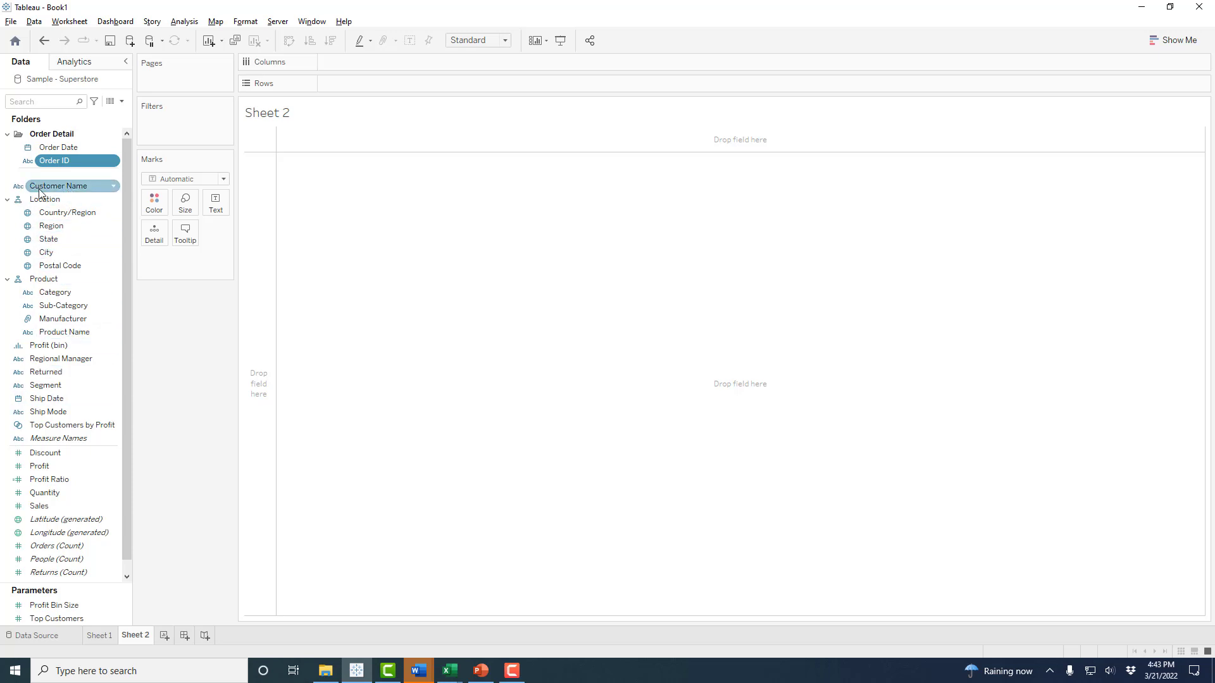
{"action": "left_click_drag", "start_coordinate": [55, 189], "coordinate": [389, 84]}
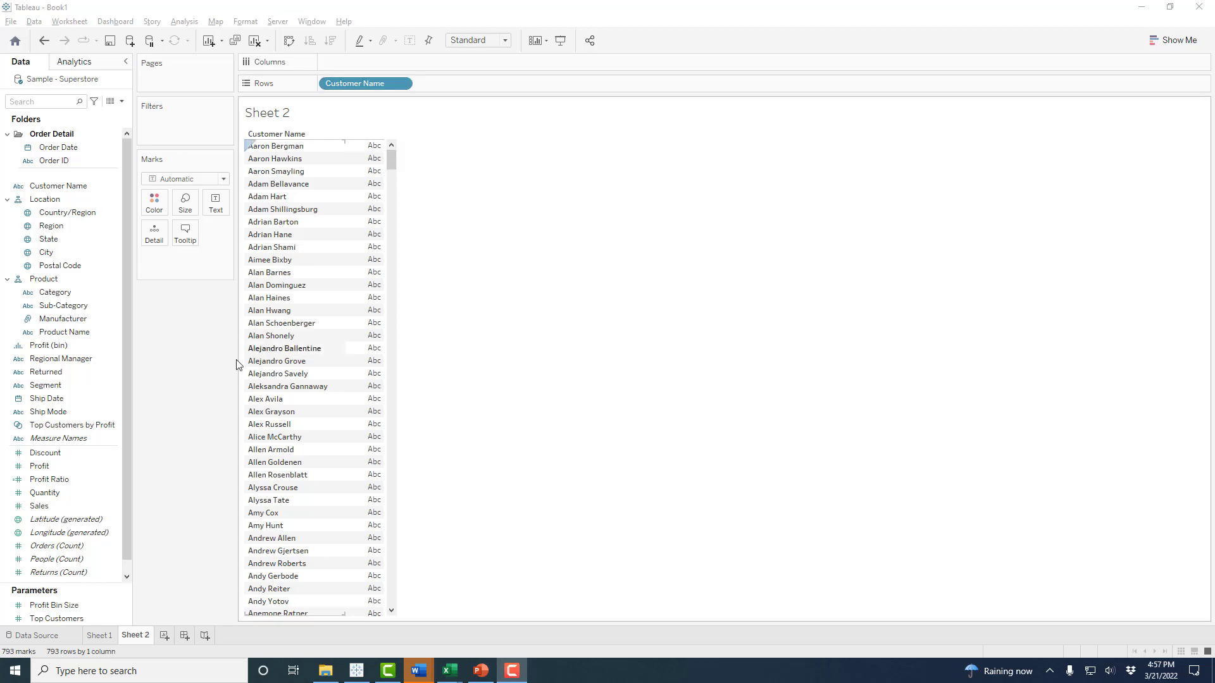
- Drop Profit onto the text marks so each customer shows SUM(Profit), keeping the sum
{"action": "left_click", "coordinate": [35, 469]}
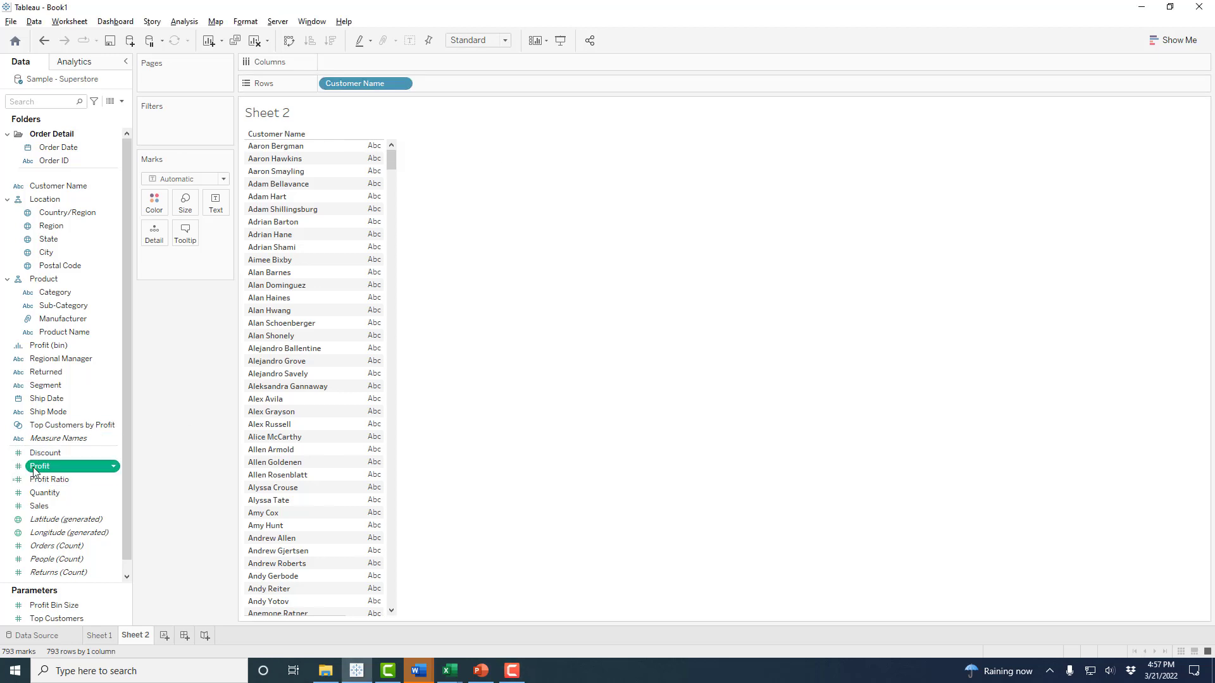
{"action": "left_click_drag", "start_coordinate": [34, 471], "coordinate": [361, 152]}
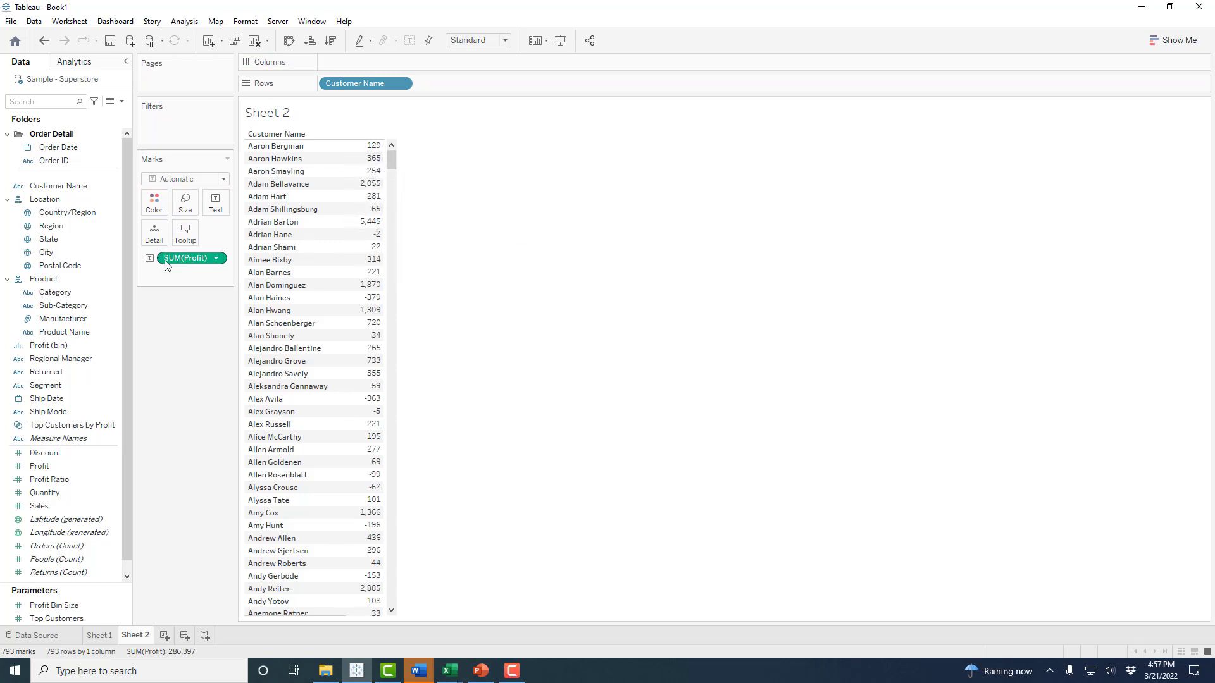
{"action": "left_click", "coordinate": [221, 260]}
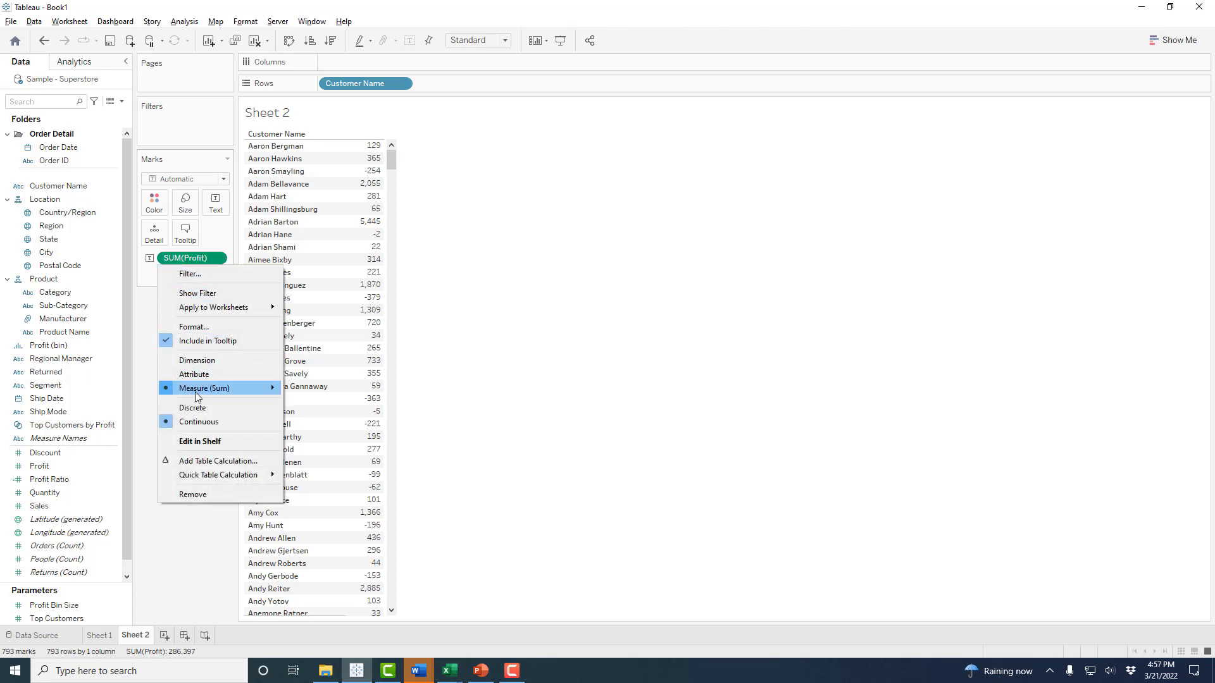
{"action": "mouse_move", "coordinate": [197, 396]}
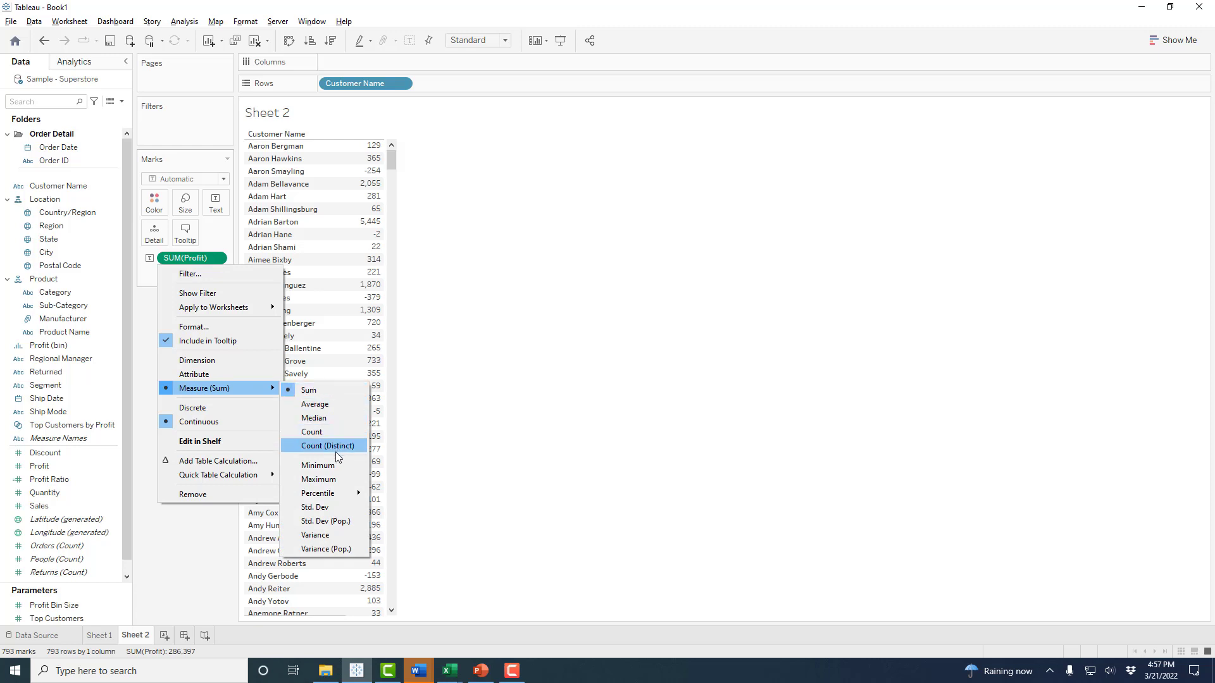
{"action": "left_click", "coordinate": [567, 371]}
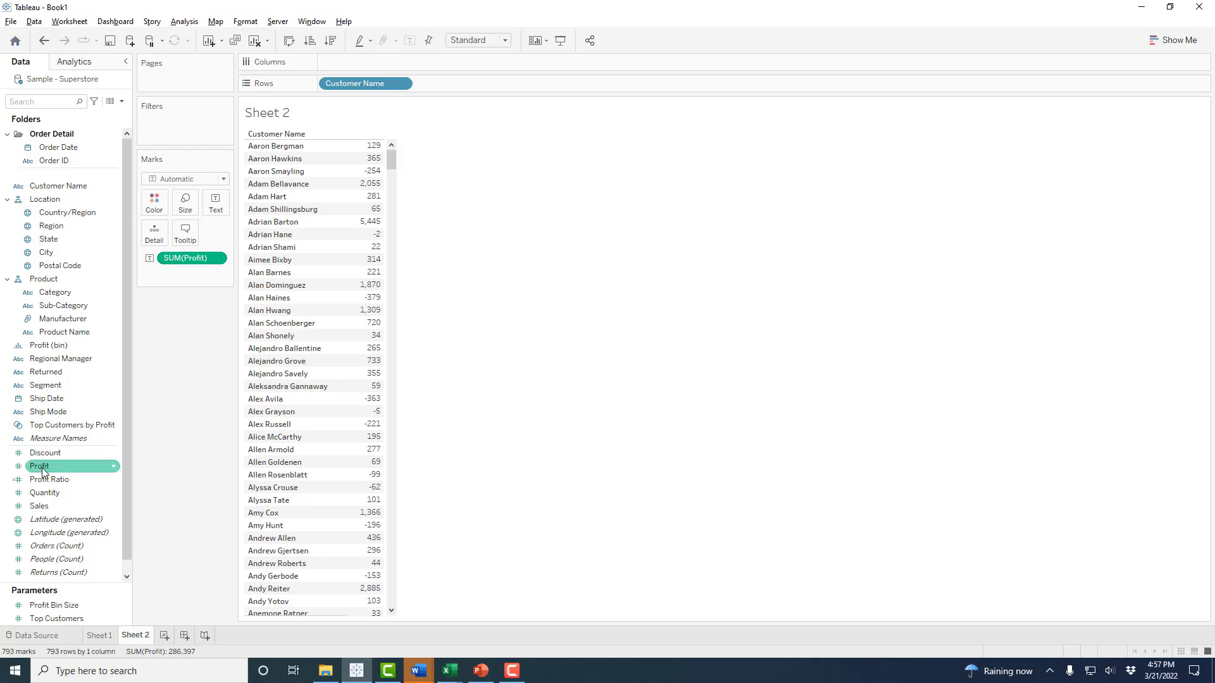
- Add Profit to Rows three times, giving three profit axes per customer
{"action": "left_click_drag", "start_coordinate": [42, 472], "coordinate": [445, 86]}
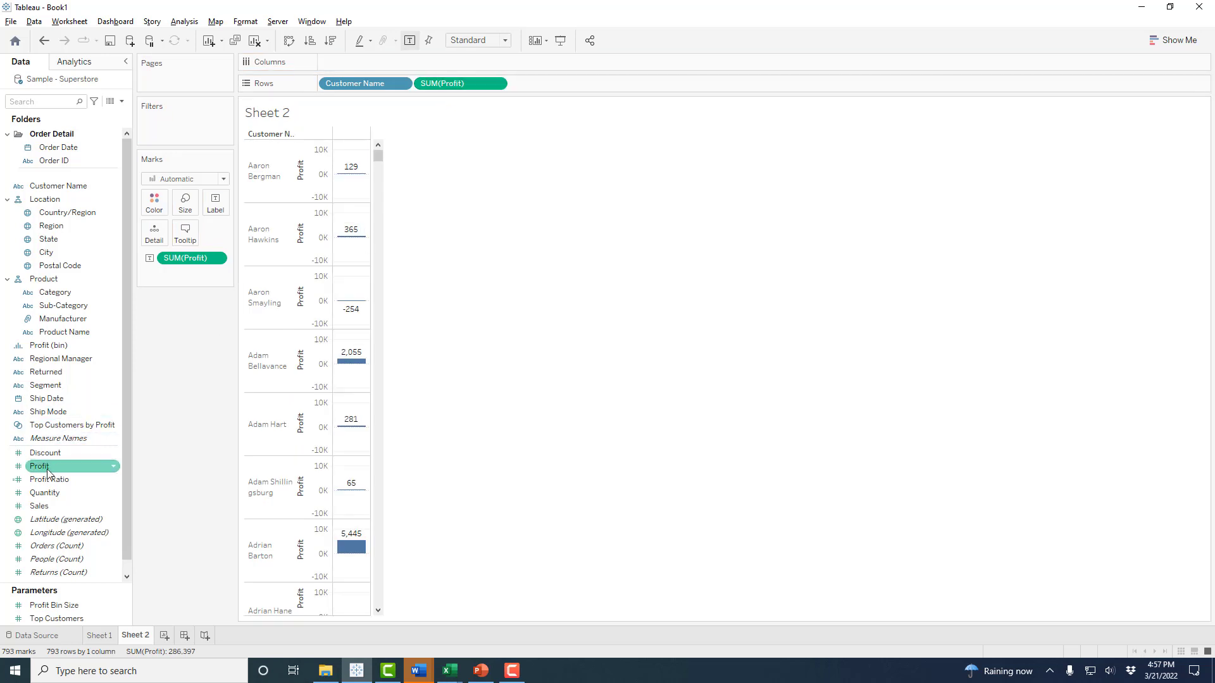
{"action": "left_click_drag", "start_coordinate": [48, 474], "coordinate": [546, 86]}
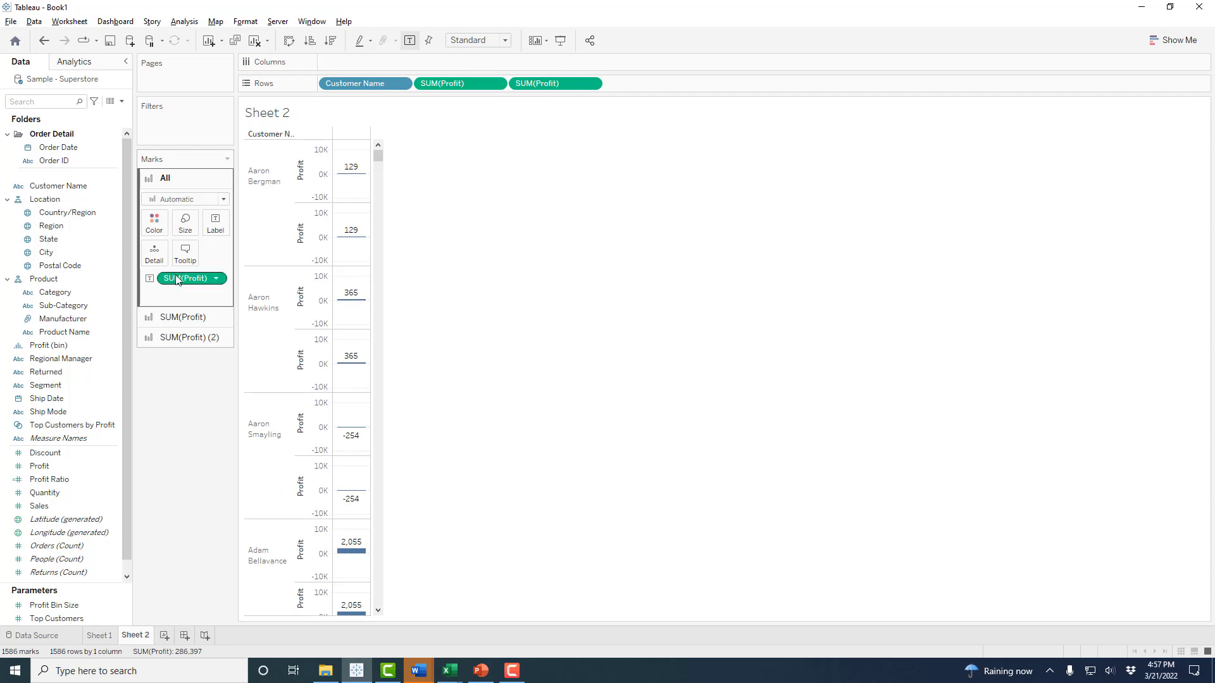
{"action": "left_click_drag", "start_coordinate": [177, 280], "coordinate": [639, 79]}
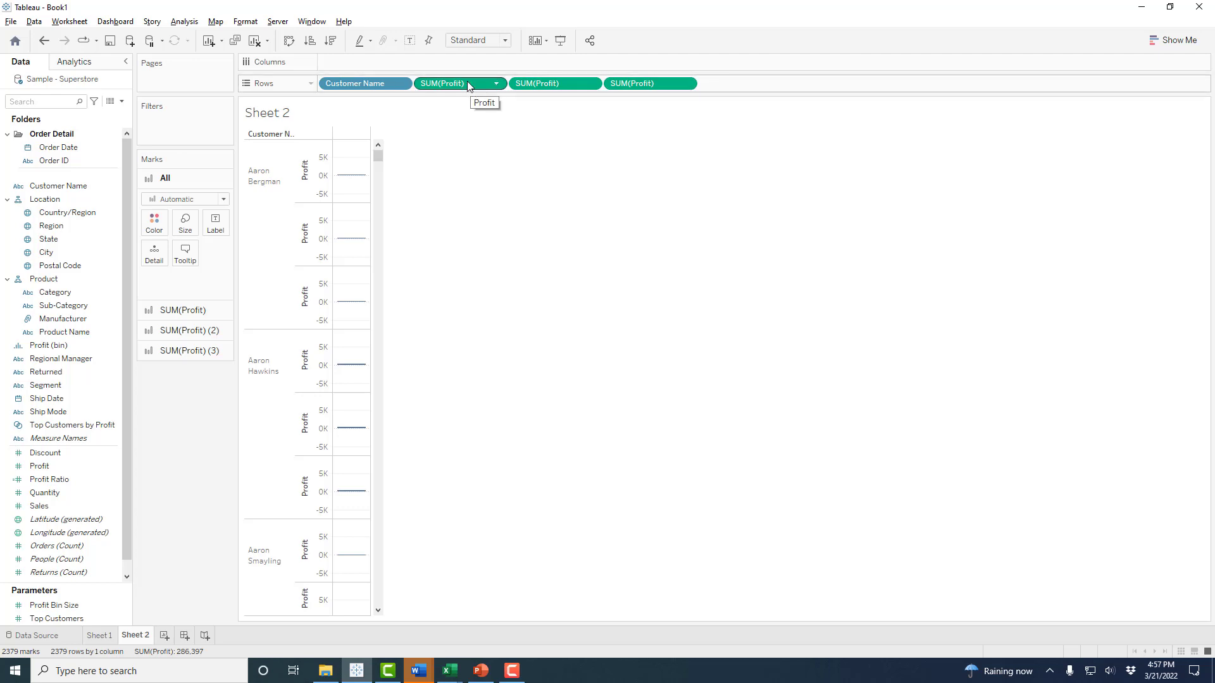
- Set the second Profit pill's measure to Average and the third to Median
{"action": "left_click", "coordinate": [591, 83]}
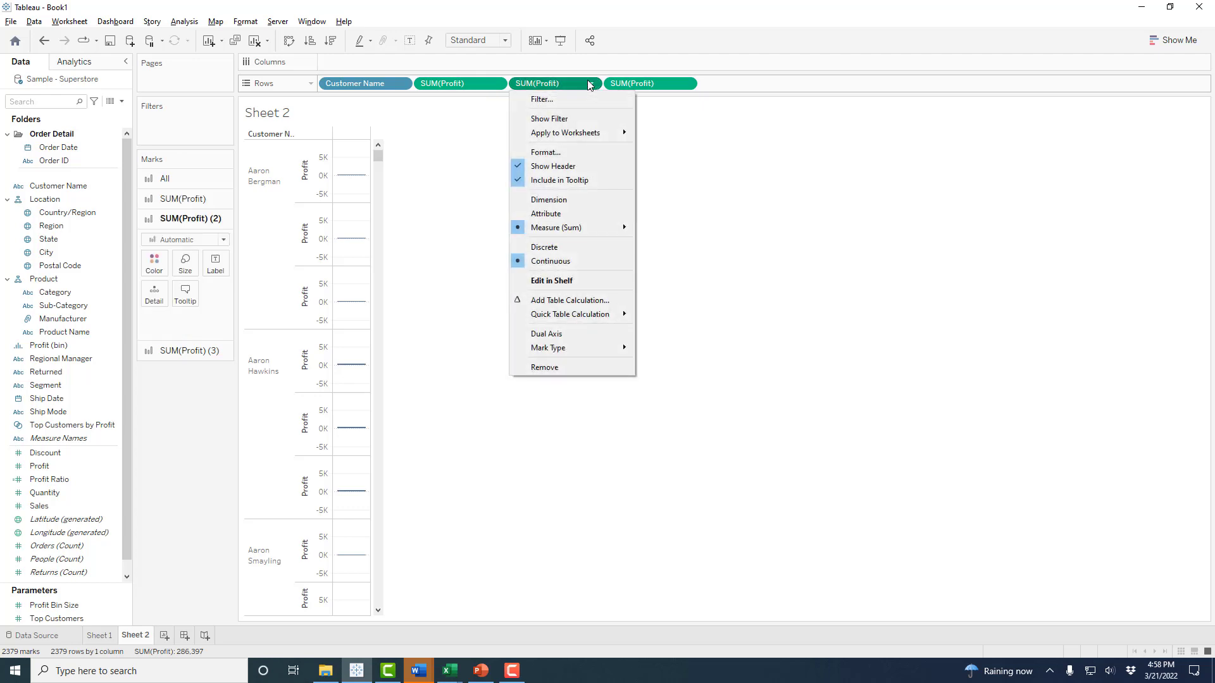
{"action": "mouse_move", "coordinate": [598, 230]}
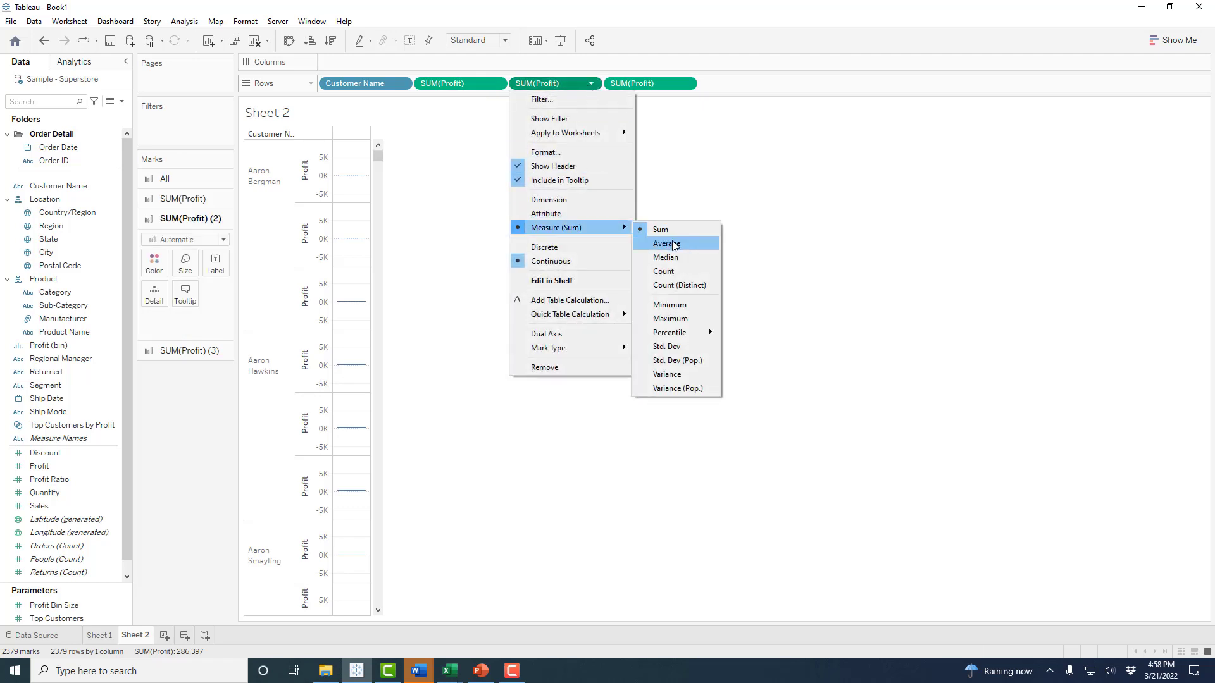
{"action": "left_click", "coordinate": [674, 247]}
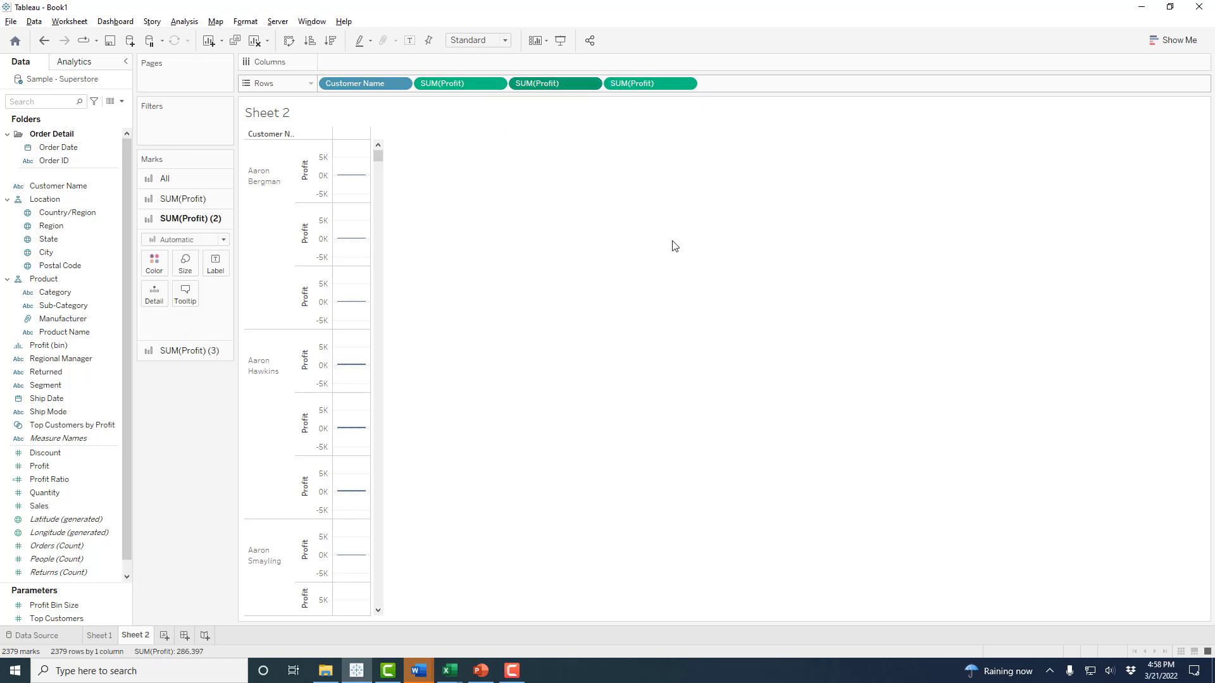
{"action": "left_click", "coordinate": [686, 84]}
{"action": "mouse_move", "coordinate": [689, 227]}
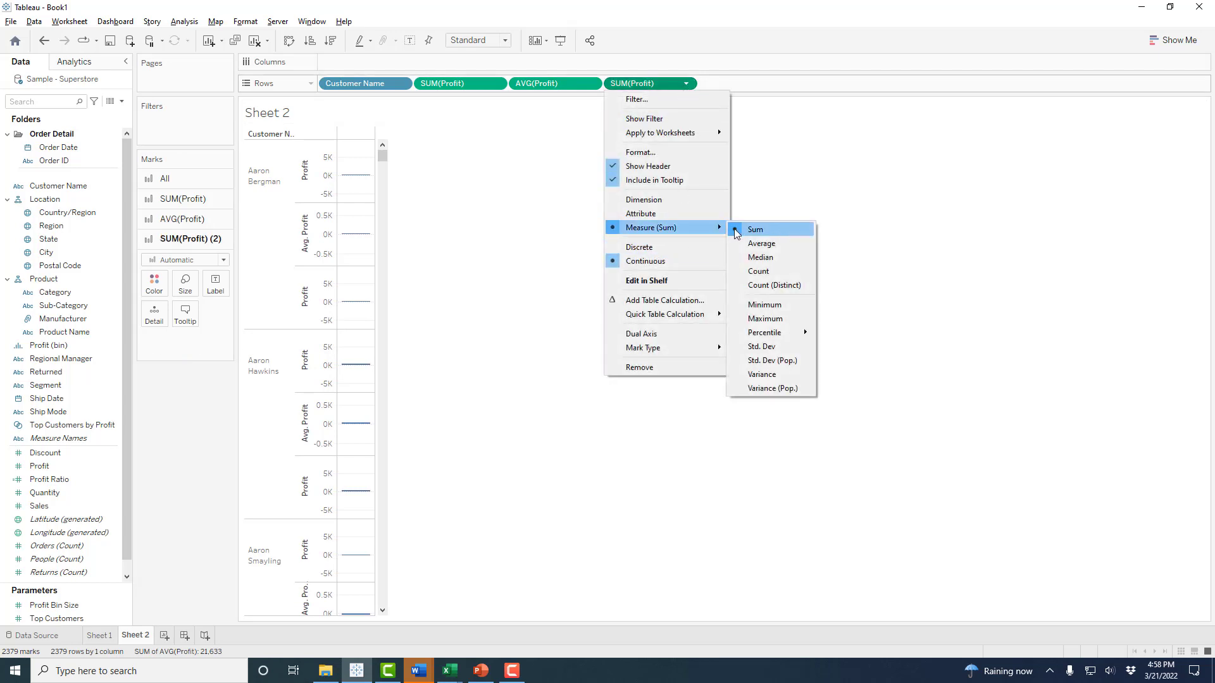
{"action": "left_click", "coordinate": [789, 259]}
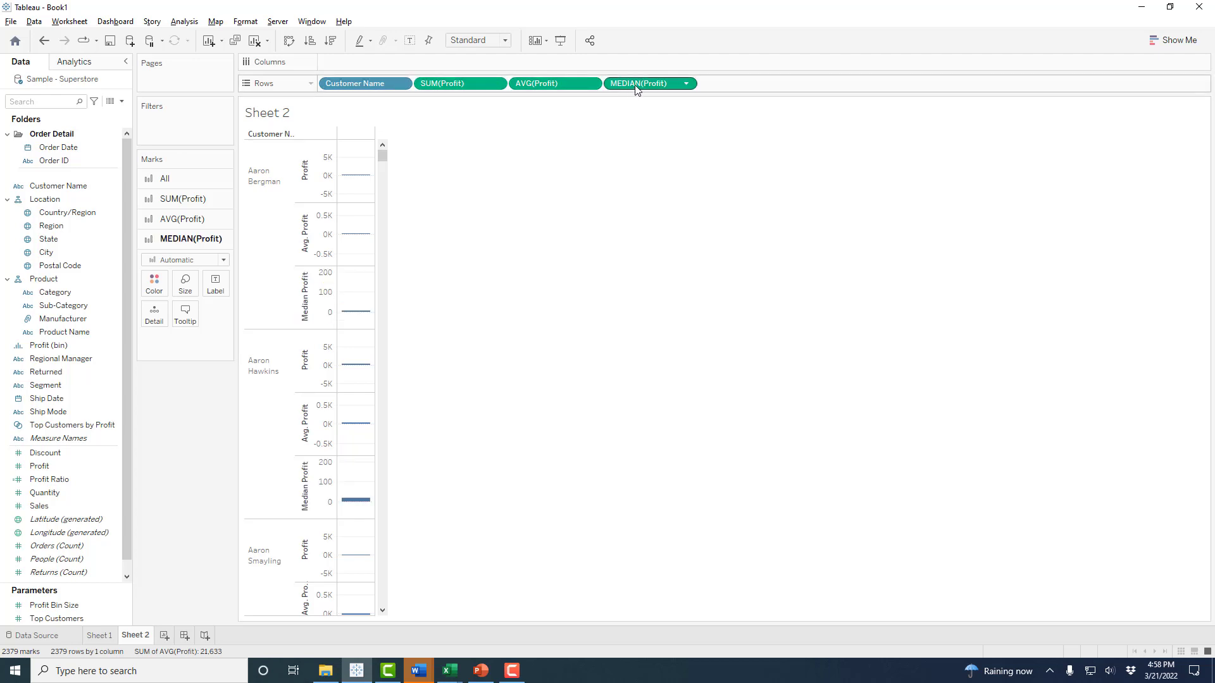
{"action": "mouse_move", "coordinate": [356, 237]}
- Convert the view to a text table and widen the Avg., Median and Total Profit columns
{"action": "left_click", "coordinate": [1176, 42]}
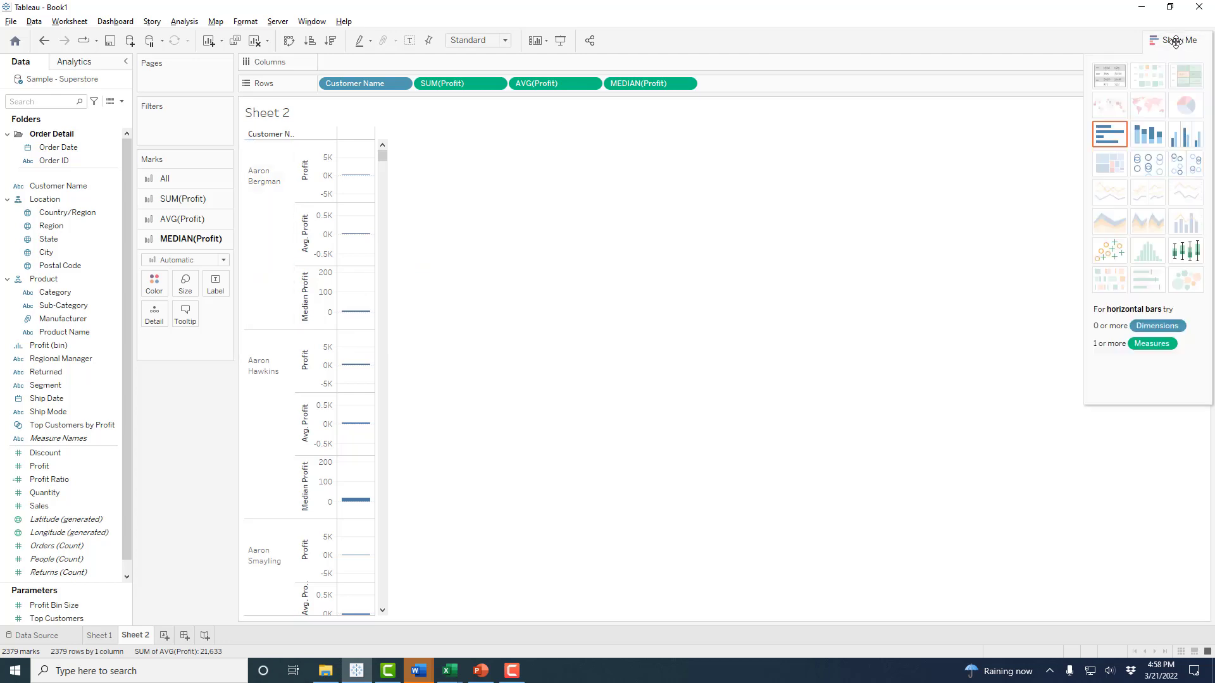
{"action": "left_click", "coordinate": [1119, 80]}
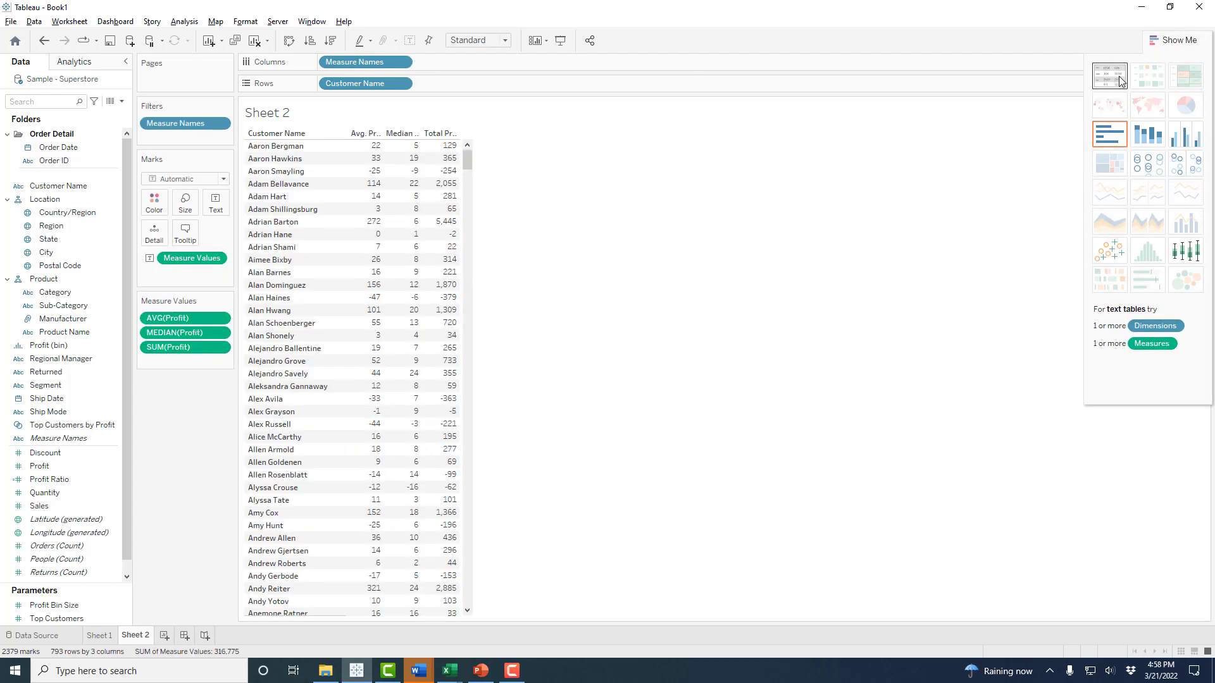
{"action": "left_click", "coordinate": [1175, 40]}
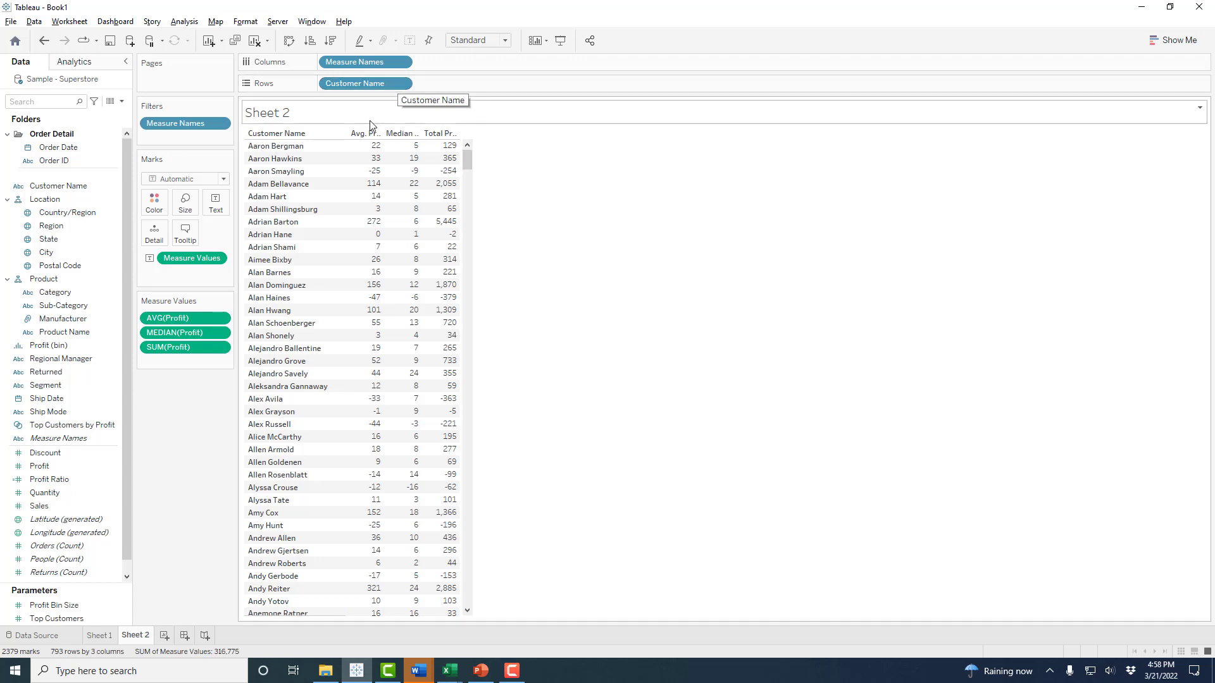
{"action": "left_click_drag", "start_coordinate": [387, 134], "coordinate": [421, 134]}
{"action": "left_click_drag", "start_coordinate": [500, 136], "coordinate": [519, 135]}
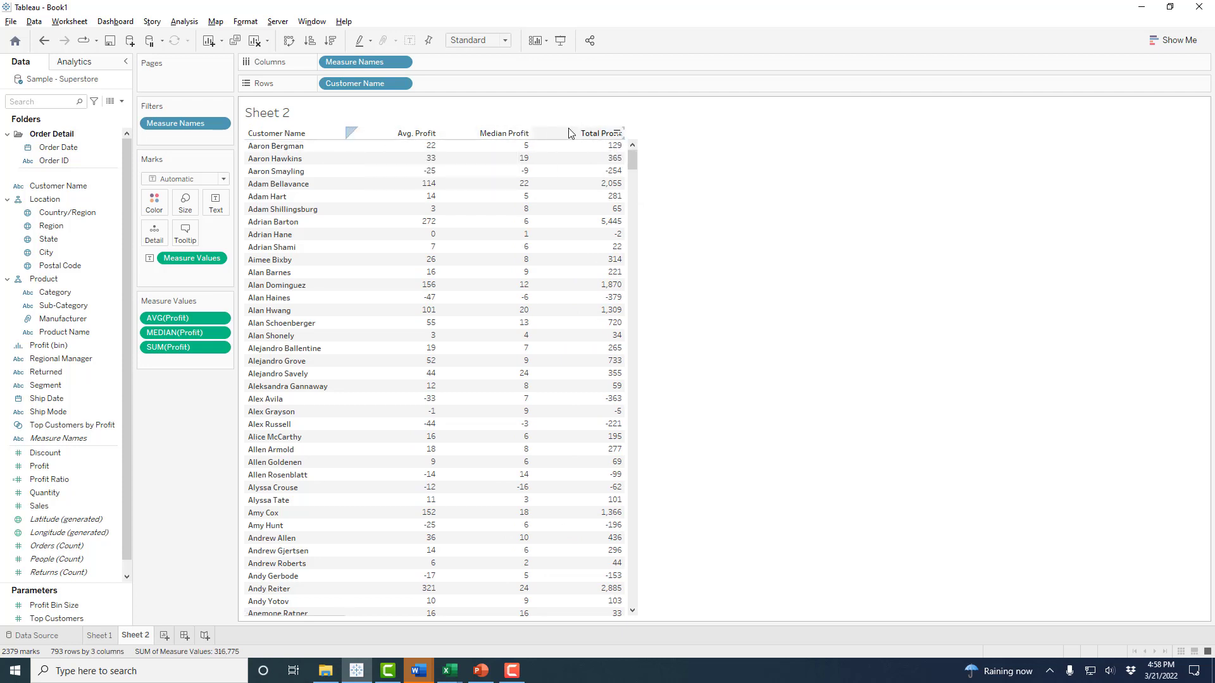
{"action": "right_click", "coordinate": [591, 135]}
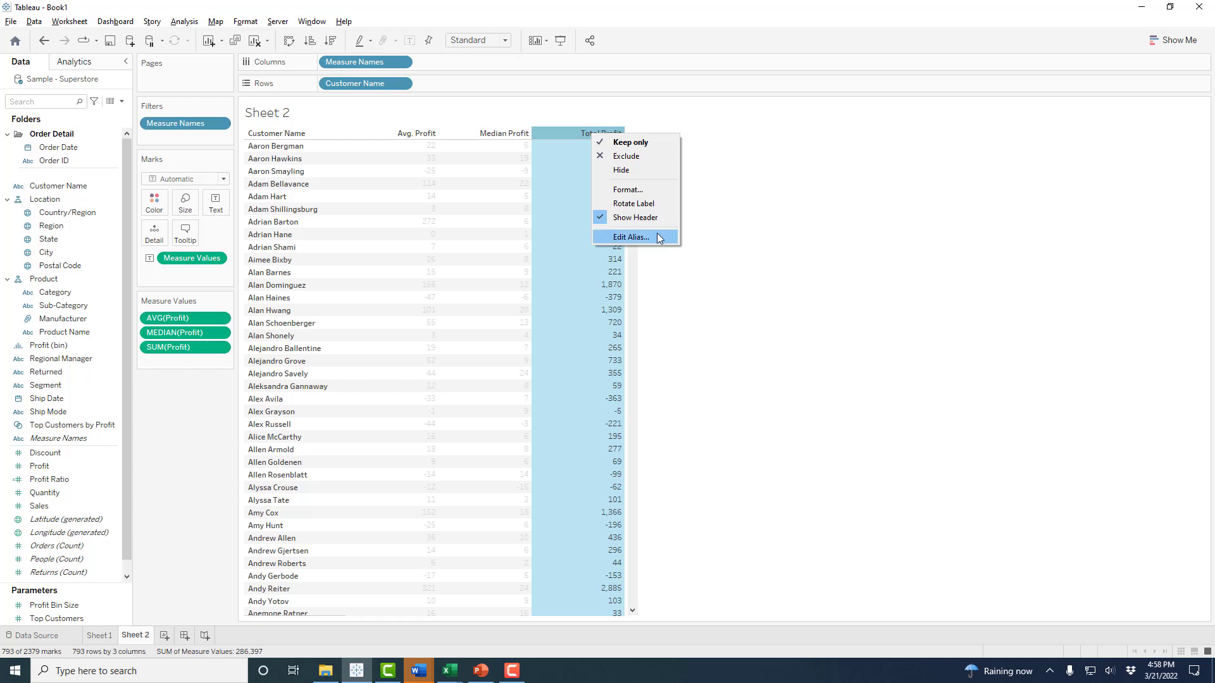
{"action": "left_click", "coordinate": [633, 238]}
{"action": "left_click", "coordinate": [673, 322]}
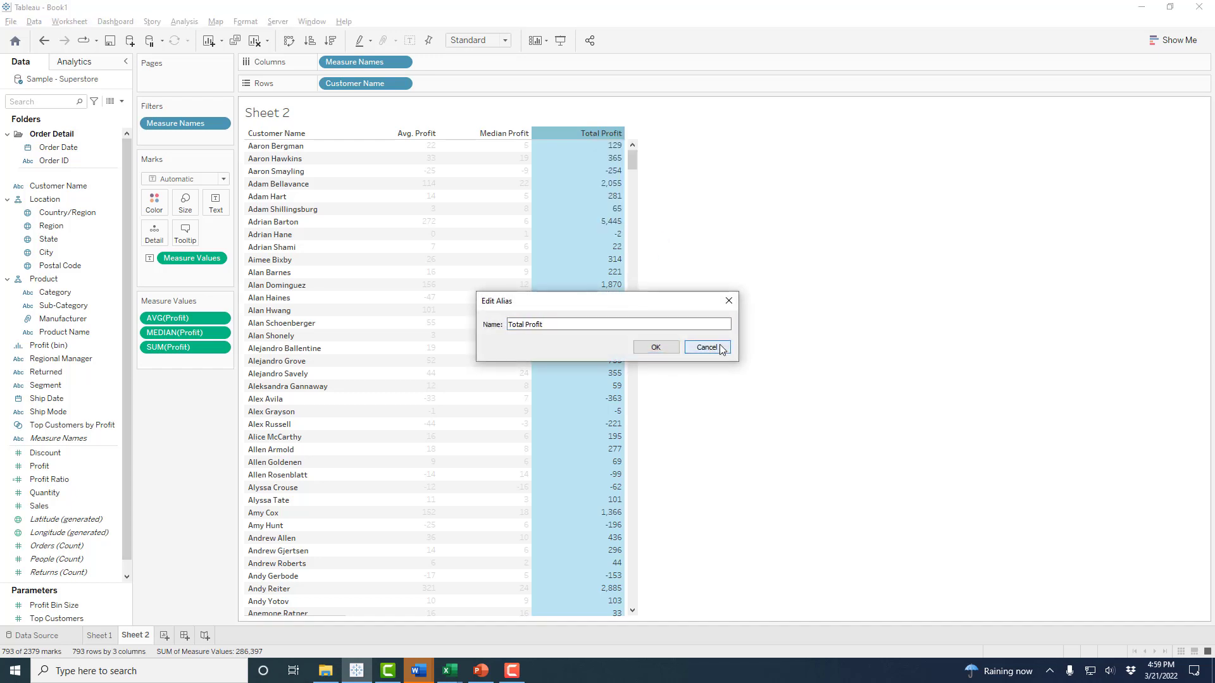
{"action": "left_click", "coordinate": [710, 347]}
{"action": "left_click", "coordinate": [821, 310]}
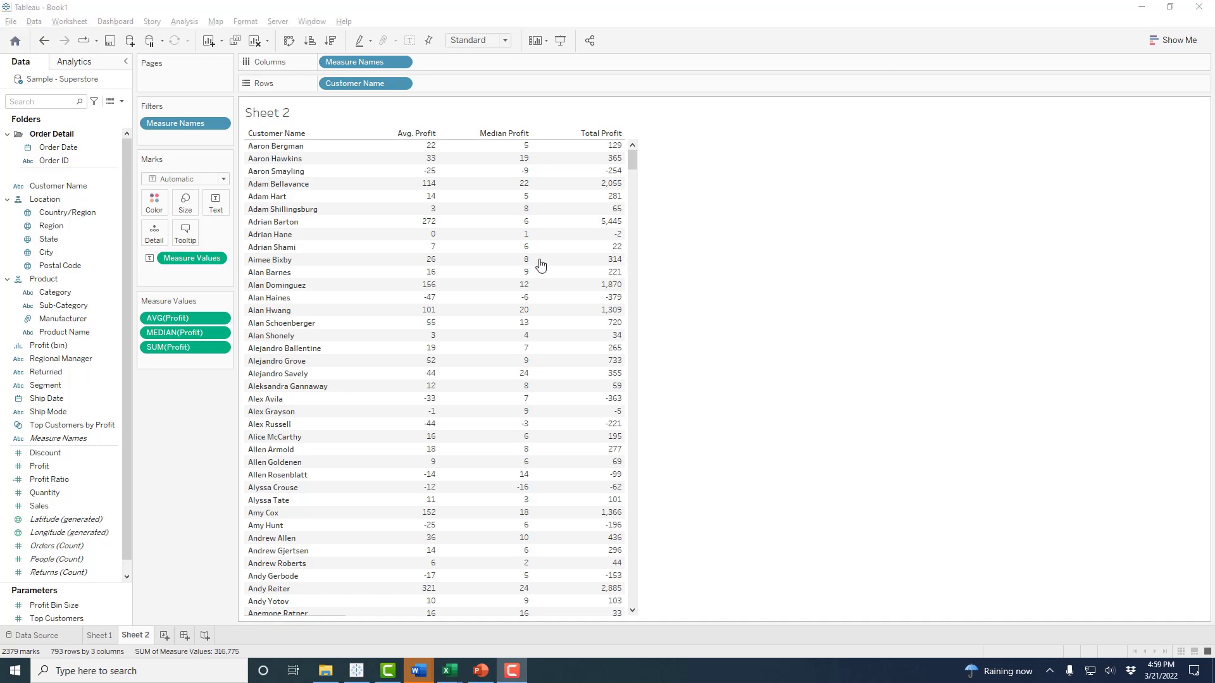
- Open Save As and choose the ITC 756 folder as the destination
{"action": "left_click", "coordinate": [10, 22]}
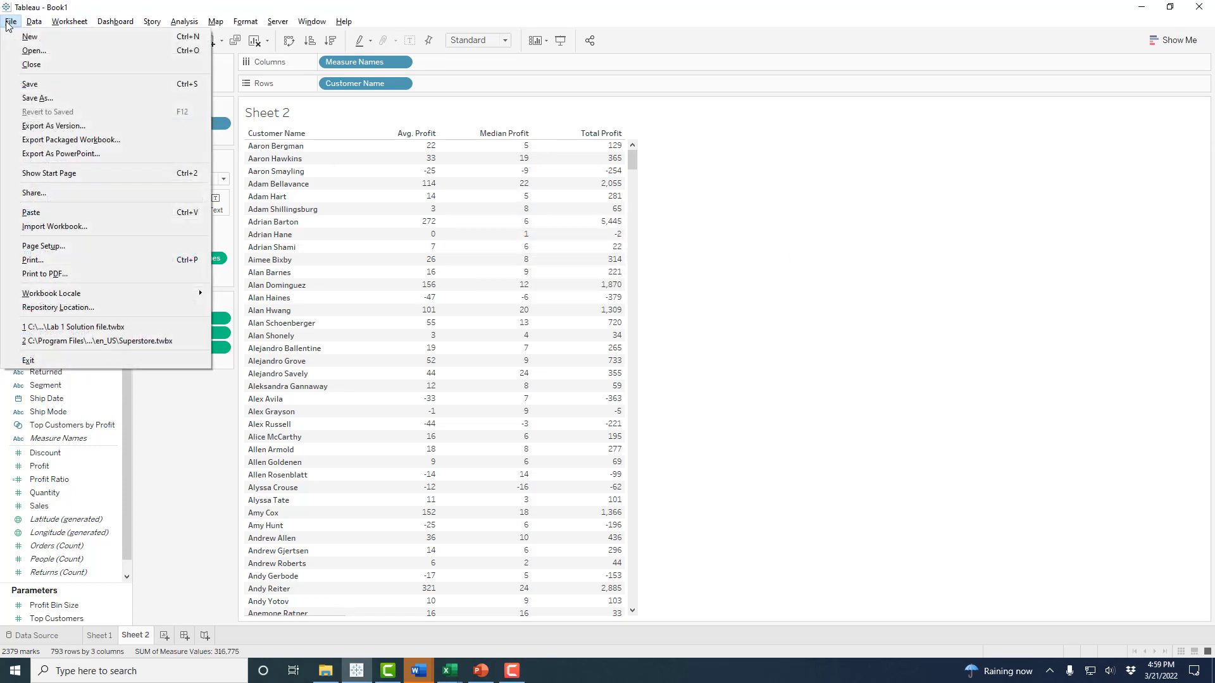
{"action": "left_click", "coordinate": [43, 99]}
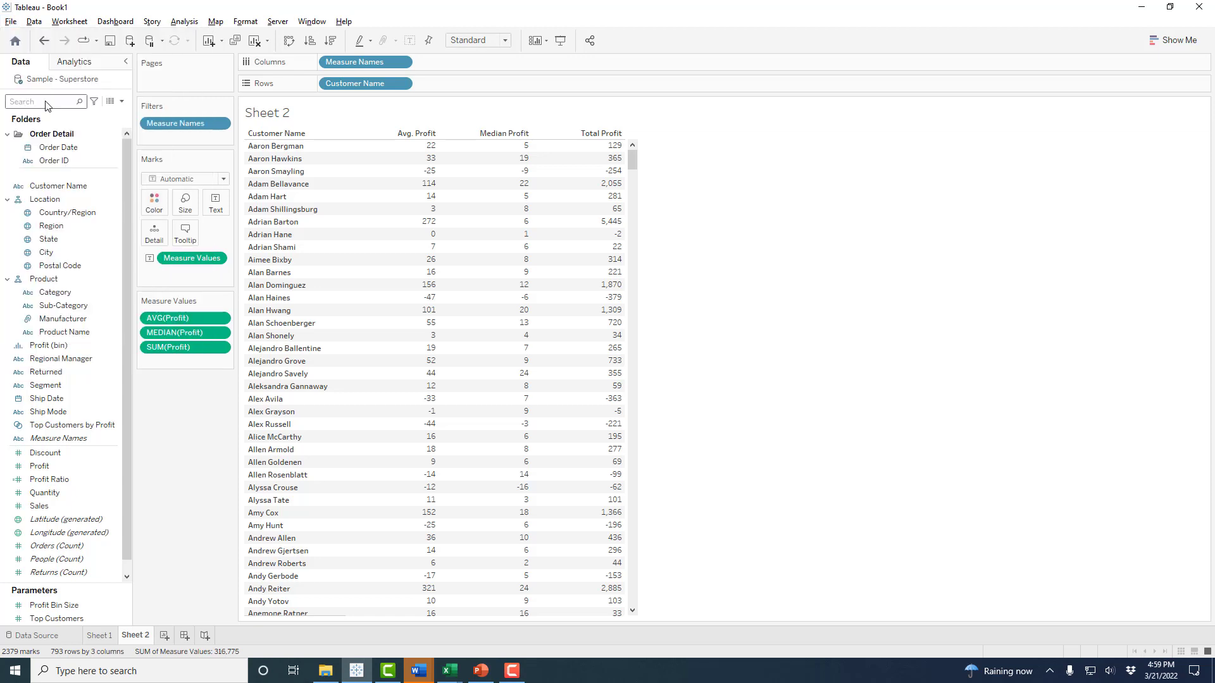
{"action": "left_click_drag", "start_coordinate": [108, 33], "coordinate": [611, 97]}
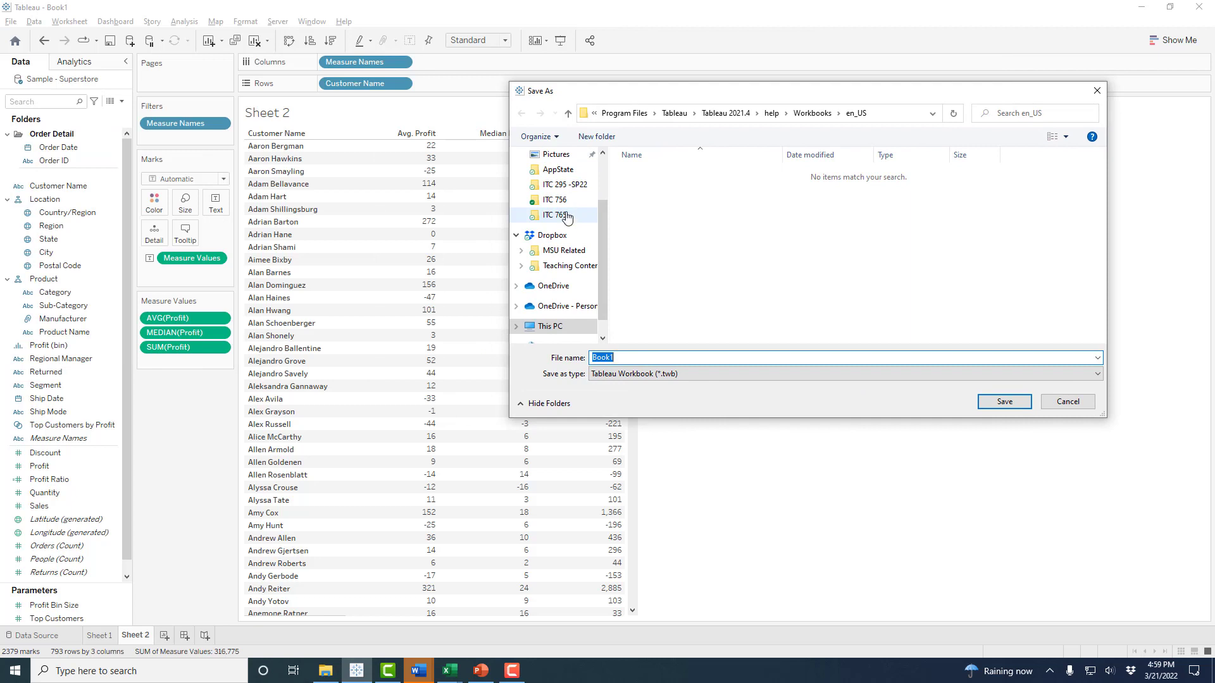
{"action": "left_click", "coordinate": [563, 201]}
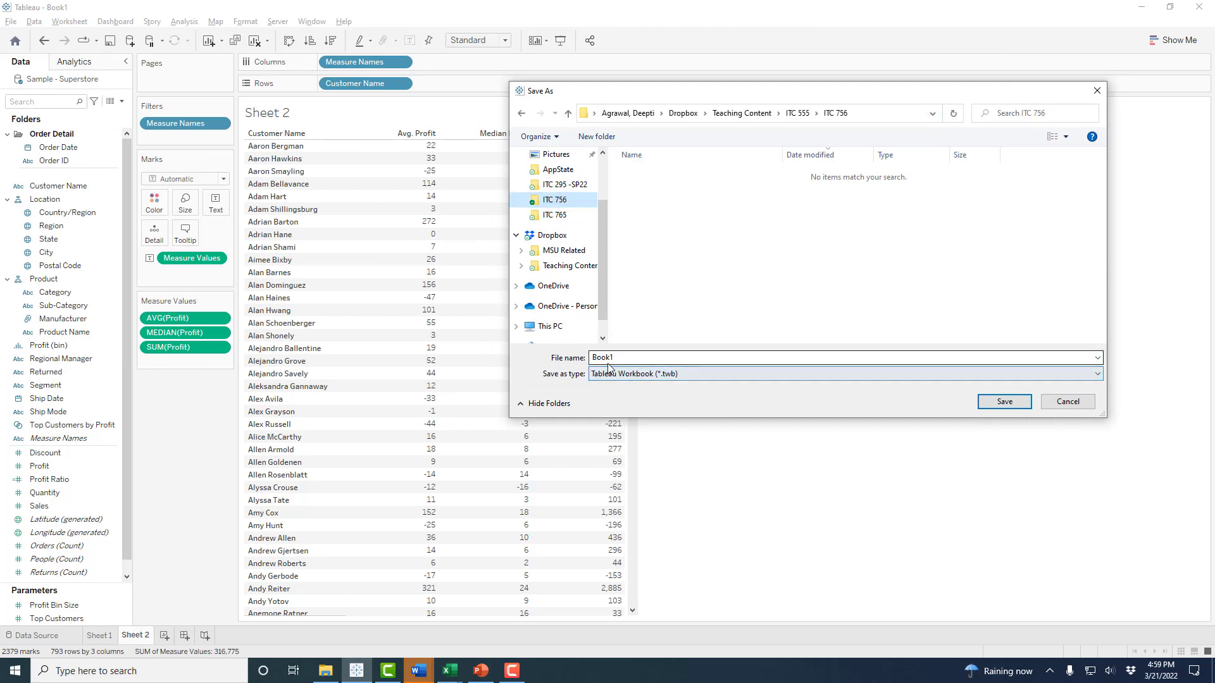
- Set the Save as type to Tableau Packaged Workbook (*.twbx)
{"action": "left_click", "coordinate": [728, 374]}
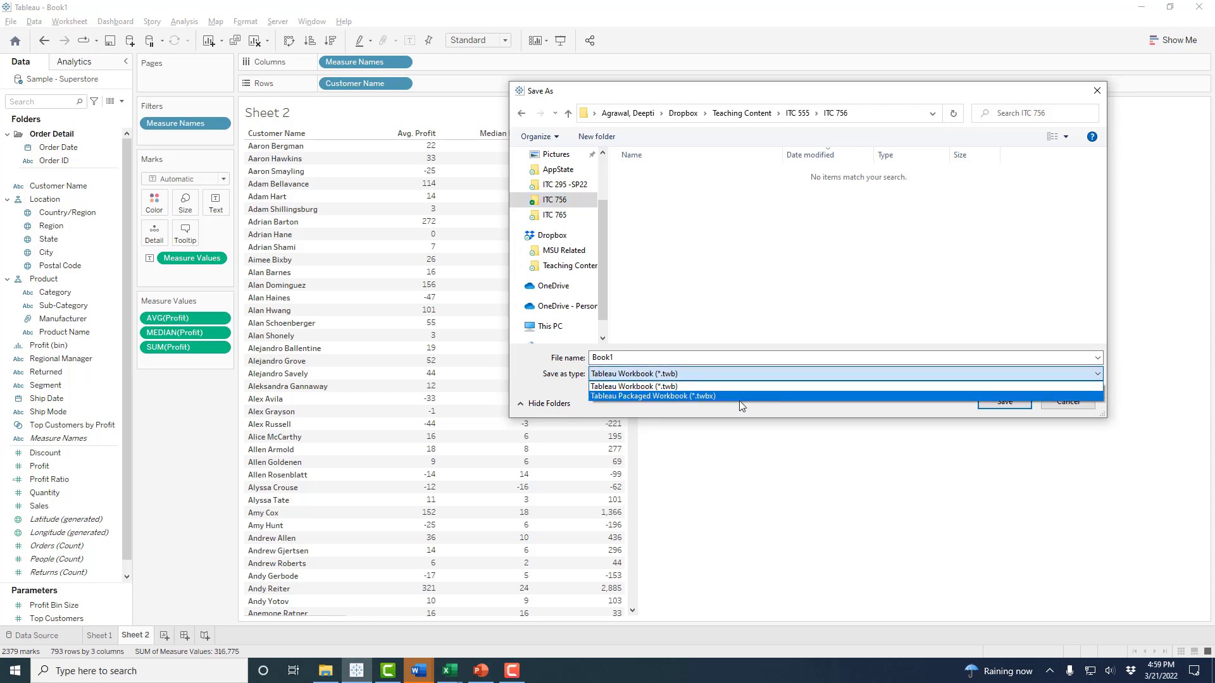
{"action": "left_click", "coordinate": [740, 399]}
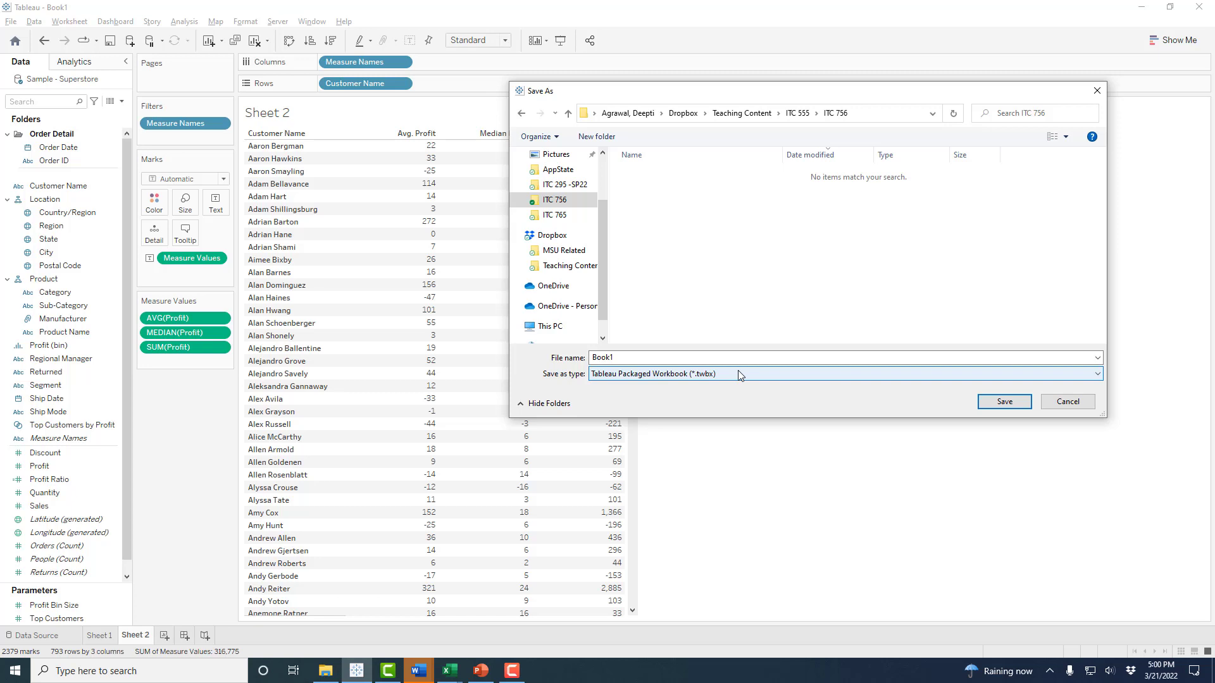
{"action": "left_click", "coordinate": [740, 376]}
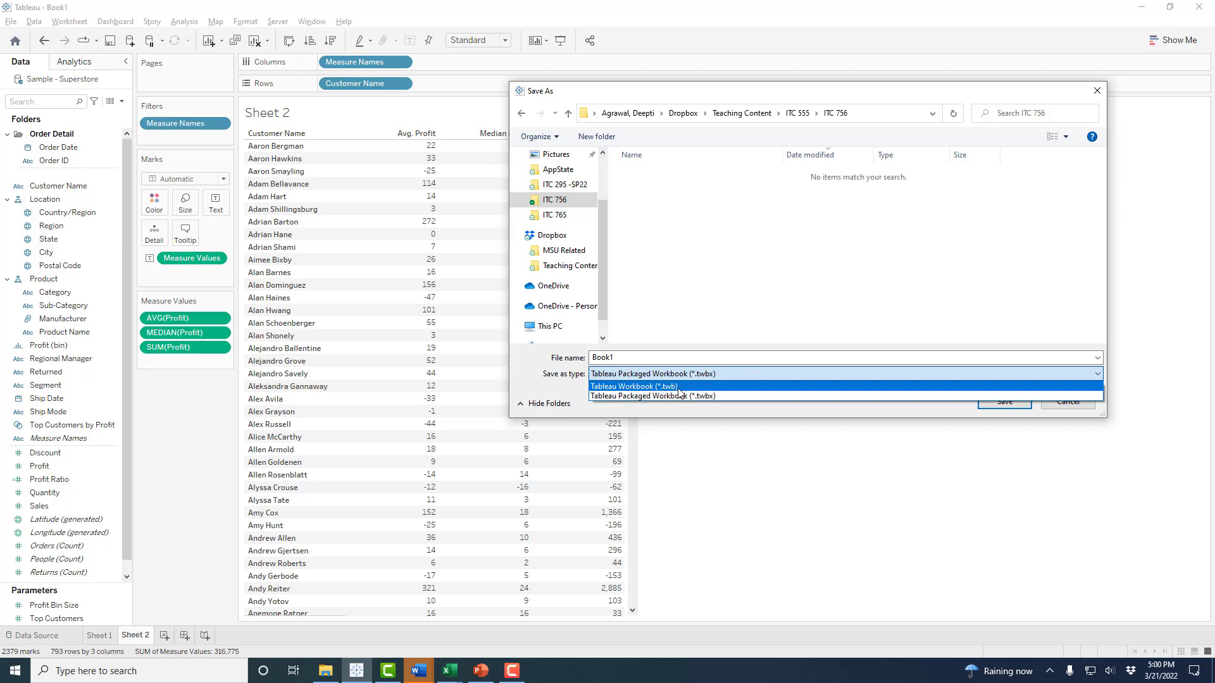
{"action": "left_click", "coordinate": [738, 395]}
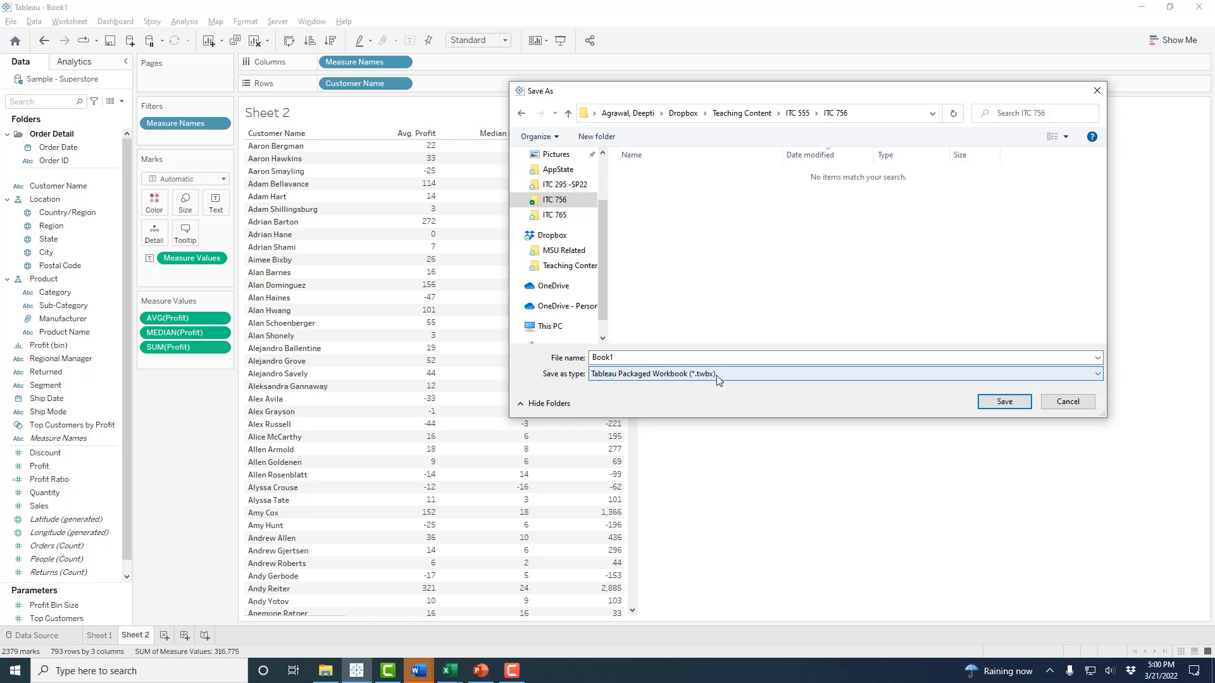
- Save the packaged workbook with the file name 'Lab 1' followed by the author's full name
{"action": "double_click", "coordinate": [677, 359]}
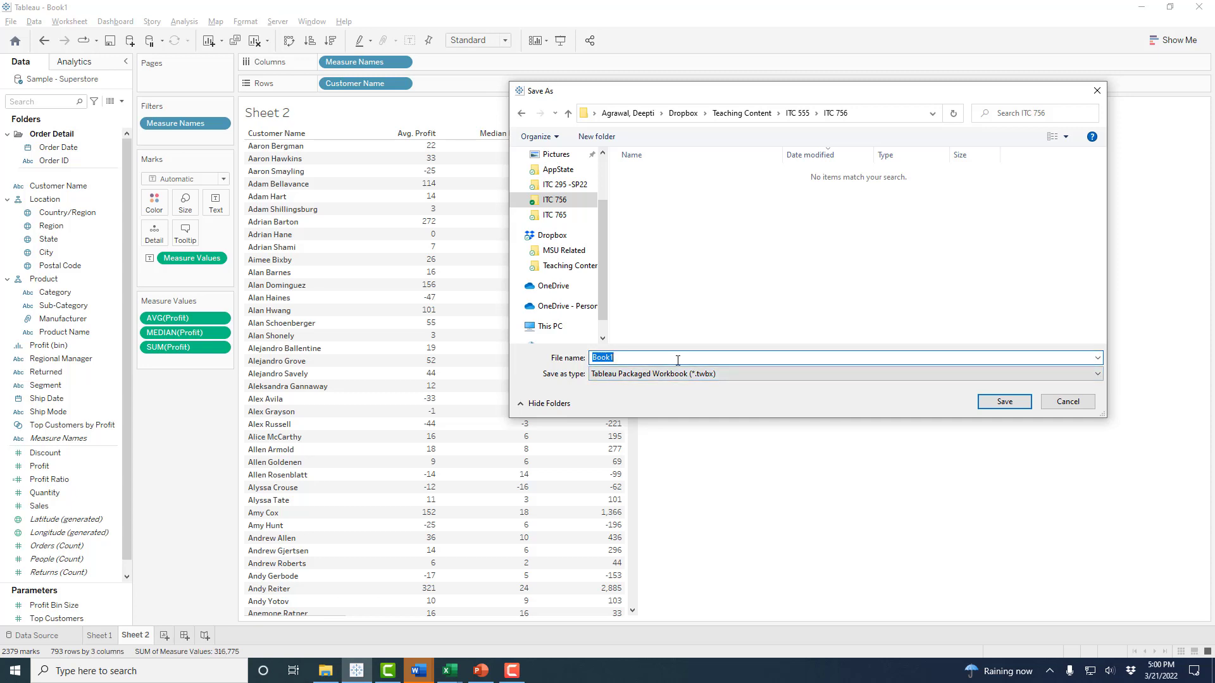
{"action": "type", "text": "Lab 1"}
{"action": "key", "text": "Caps_Lock"}
{"action": "type", "text": "d"}
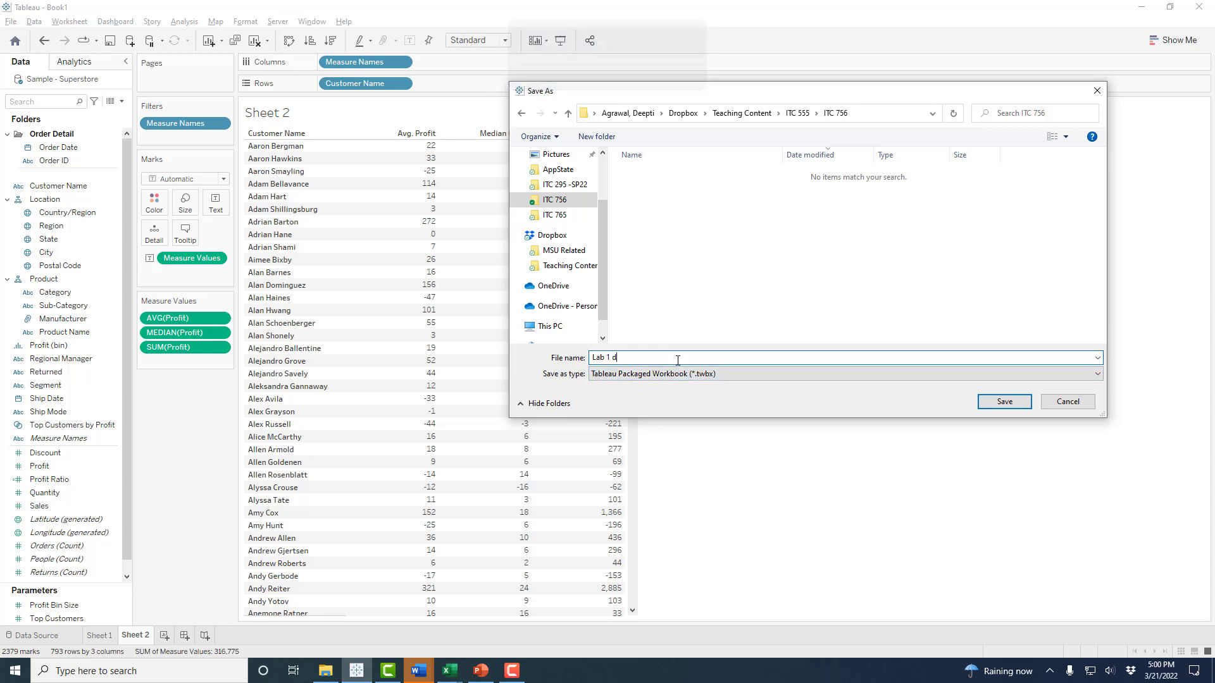
{"action": "type", "text": "EEPTI"}
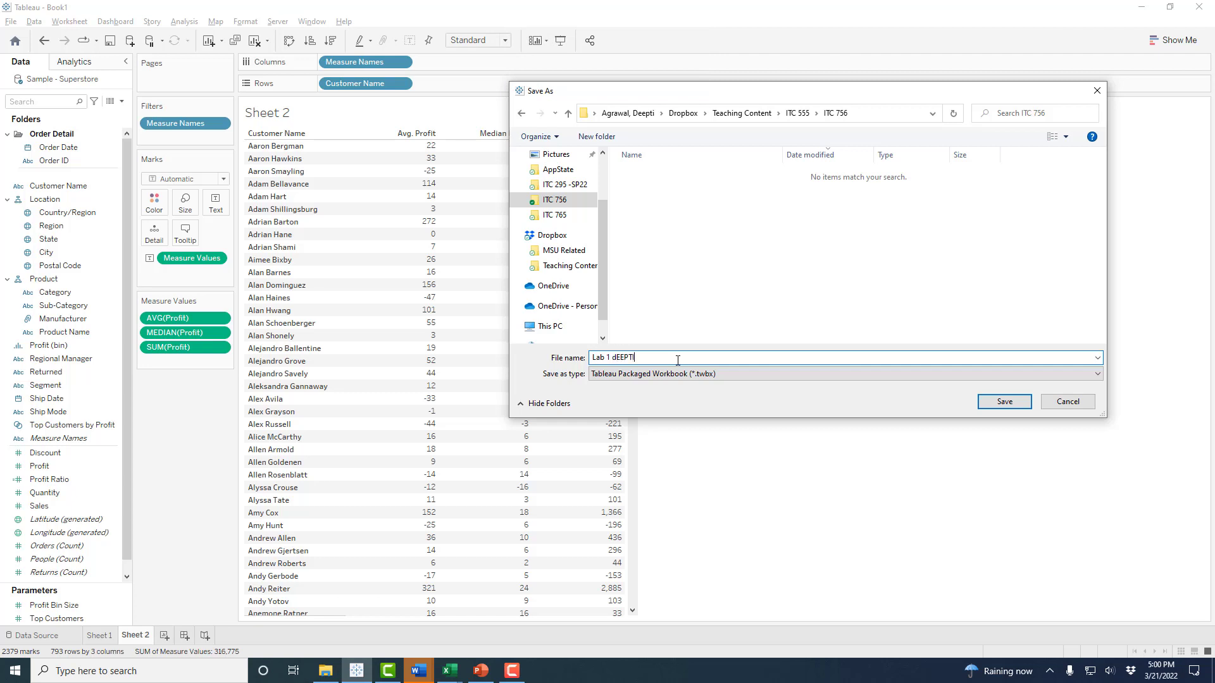
{"action": "key", "text": "BackSpace"}
{"action": "key", "text": "BackSpace"}
{"action": "key", "text": "BackSpace"}
{"action": "key", "text": "BackSpace"}
{"action": "key", "text": "BackSpace"}
{"action": "key", "text": "BackSpace"}
{"action": "key", "text": "Caps_Lock"}
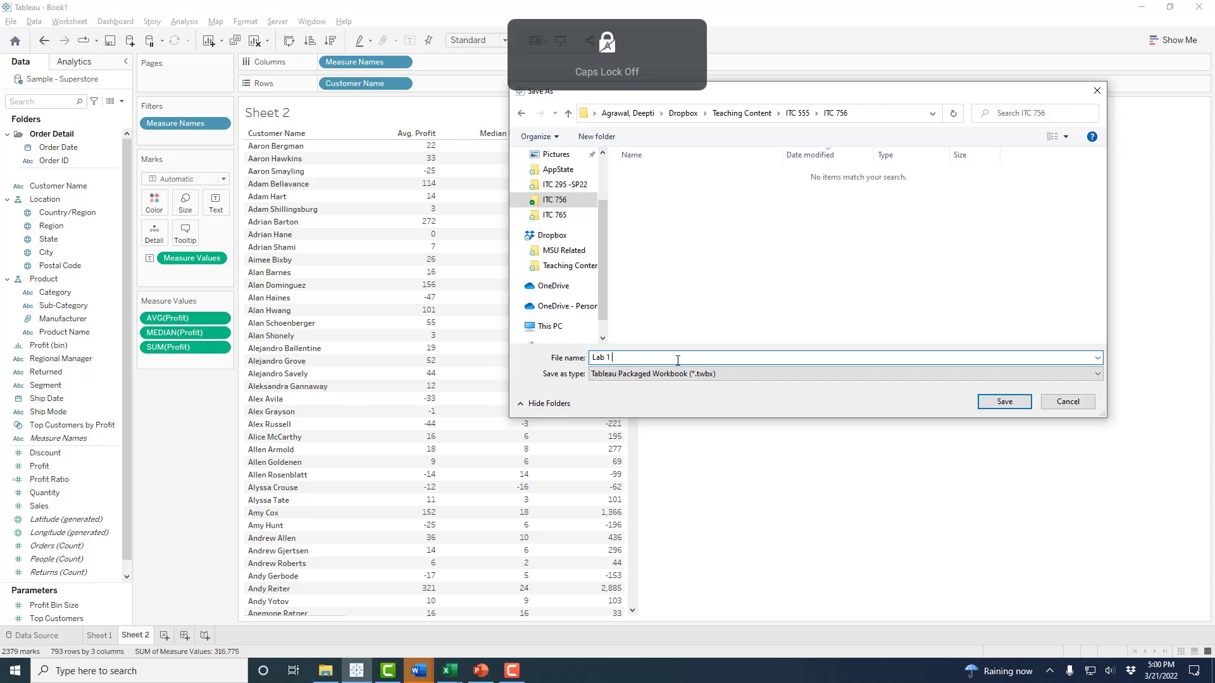
{"action": "type", "text": "Deepti Agrawal"}
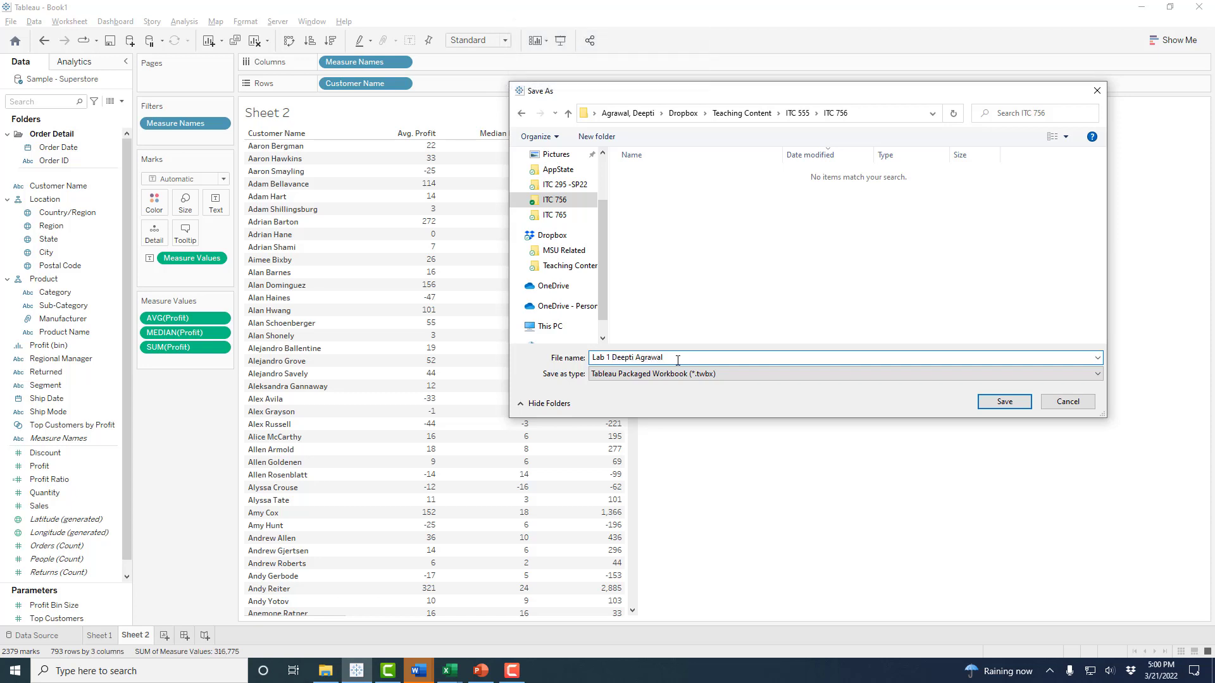
{"action": "left_click", "coordinate": [1003, 402]}
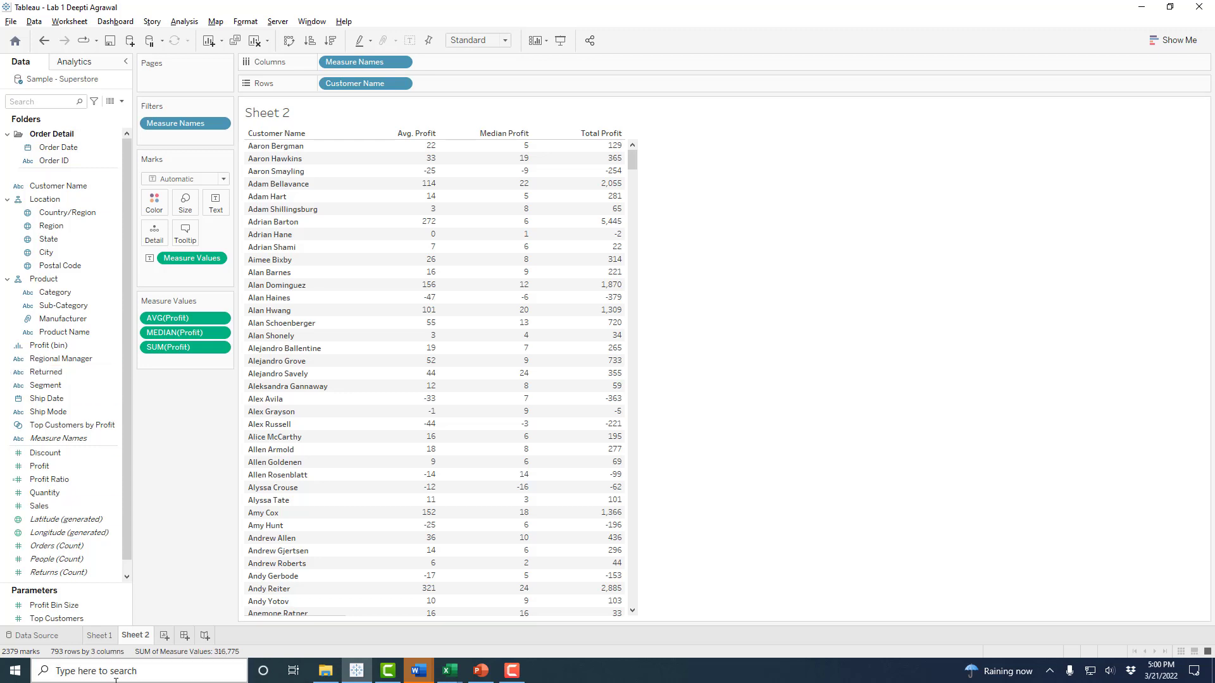
- Go to the Sample - Superstore data source page and check the Orders table's options
{"action": "left_click", "coordinate": [49, 637]}
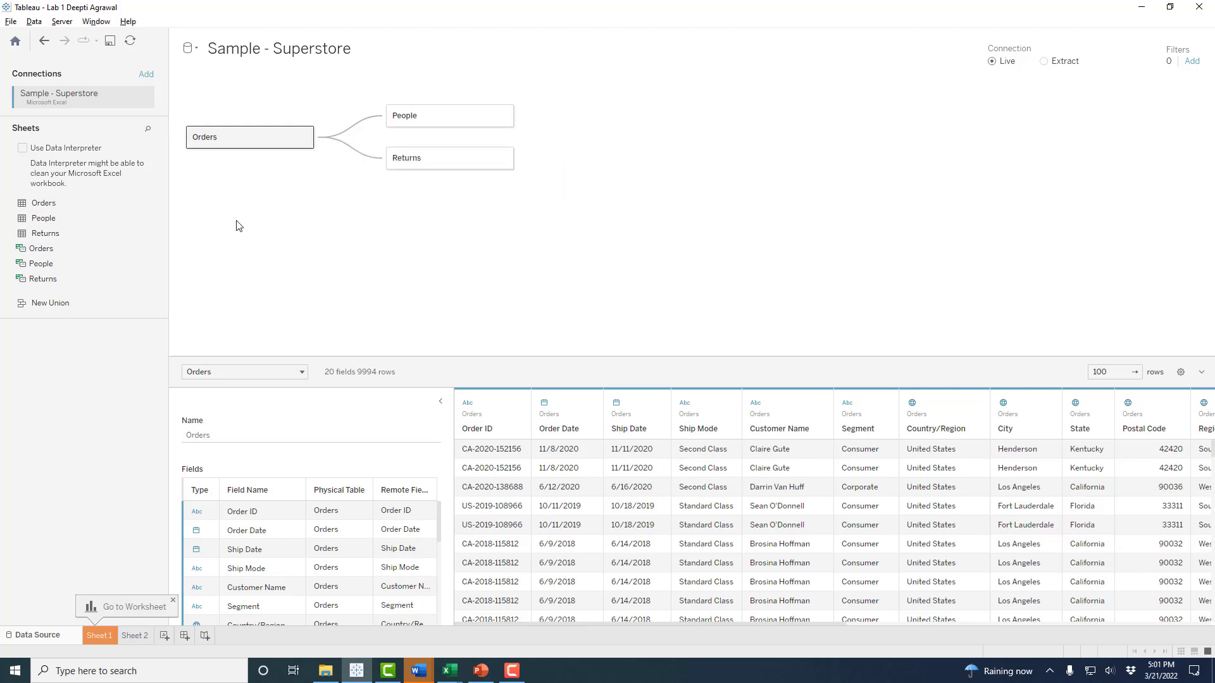
{"action": "left_click", "coordinate": [303, 138]}
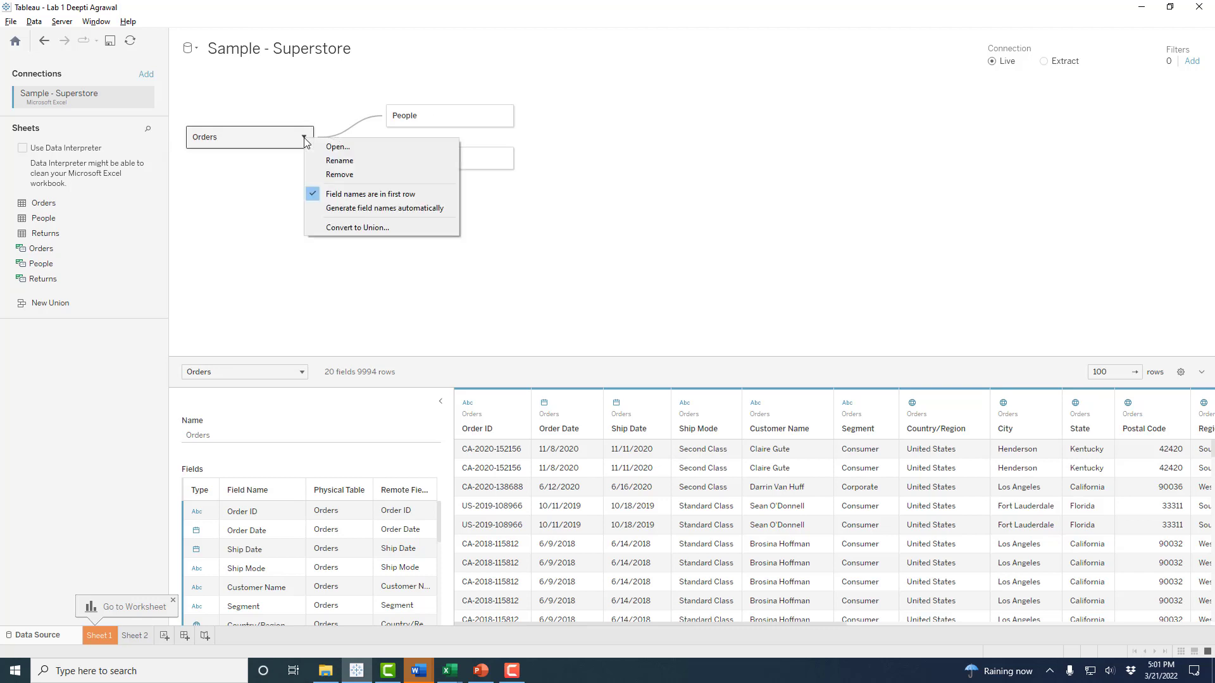
{"action": "left_click", "coordinate": [352, 116]}
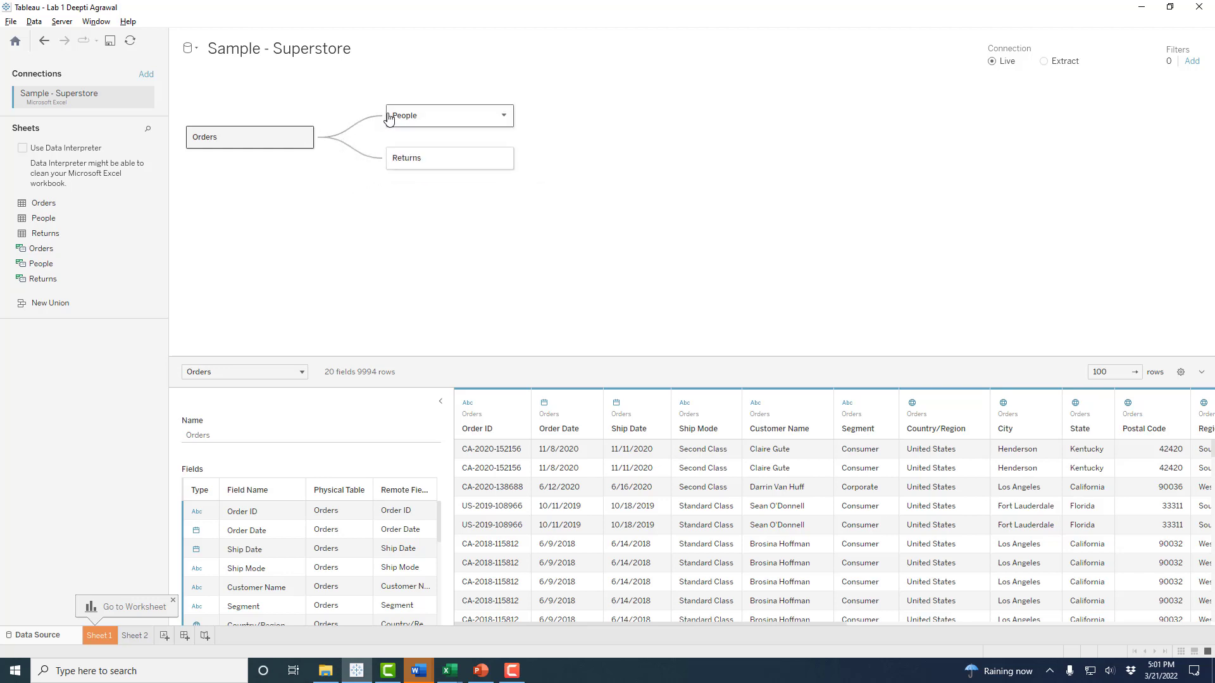
- Show the Orders–People relationship, which matches Region to Region (People)
{"action": "left_click", "coordinate": [367, 125]}
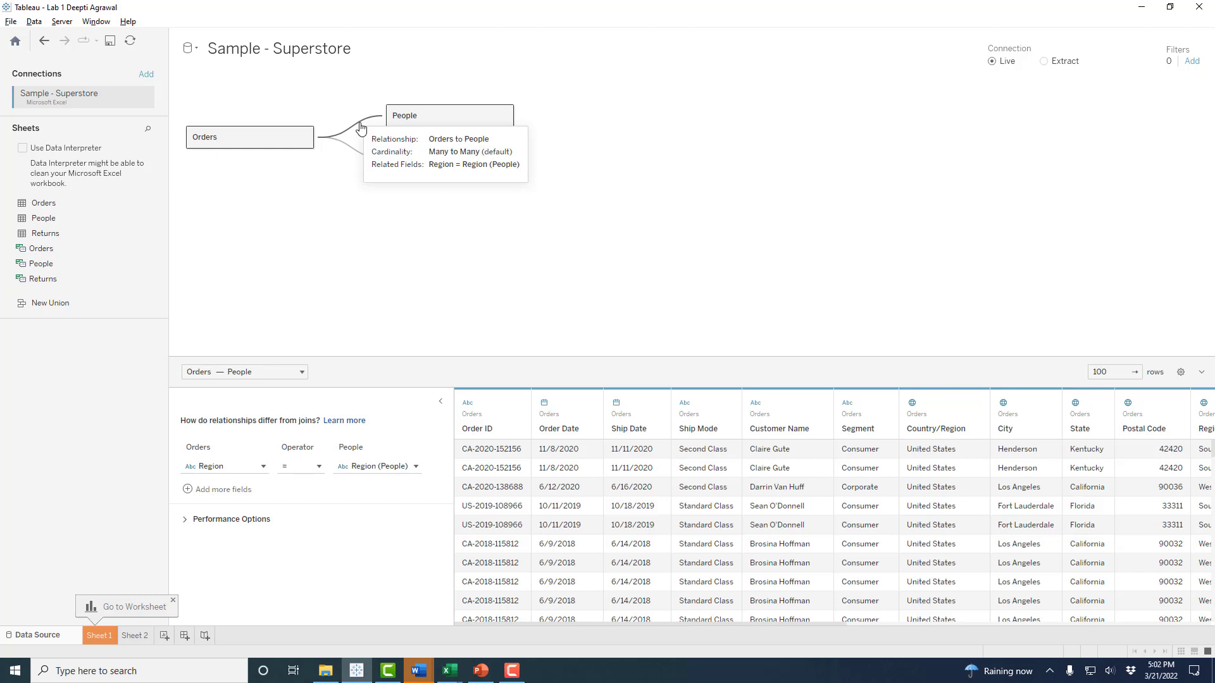
{"action": "mouse_move", "coordinate": [355, 154]}
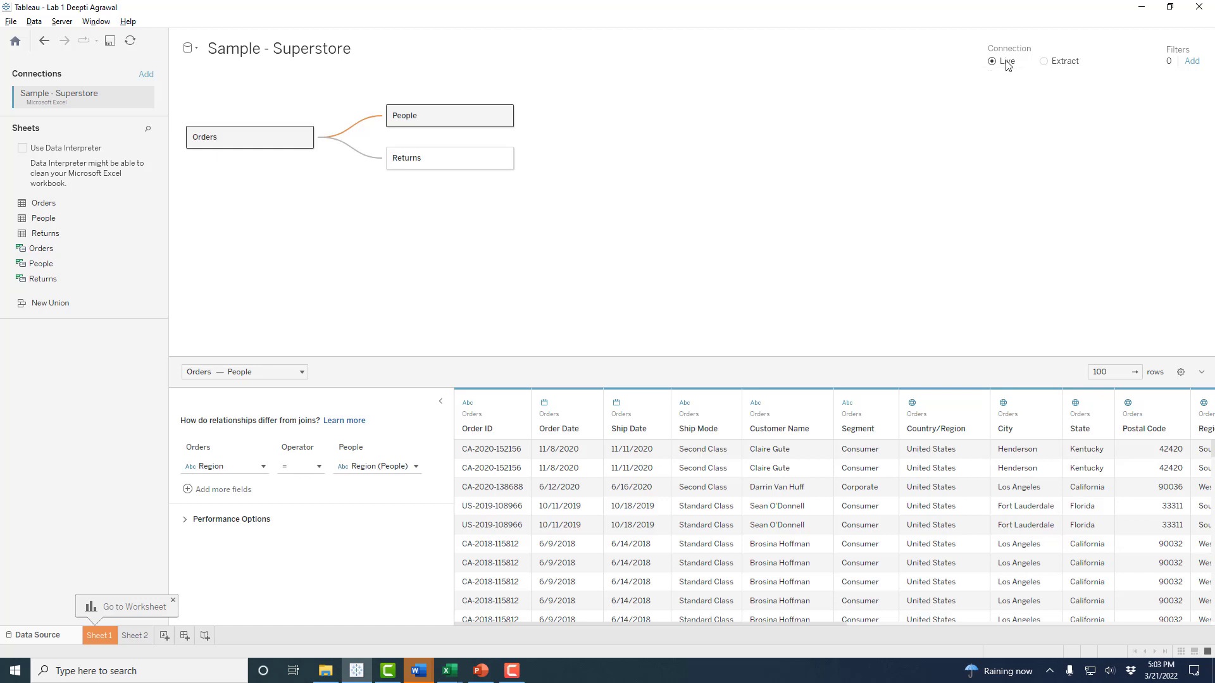
- Change the Sample - Superstore connection from Live to Extract
{"action": "left_click", "coordinate": [1073, 62]}
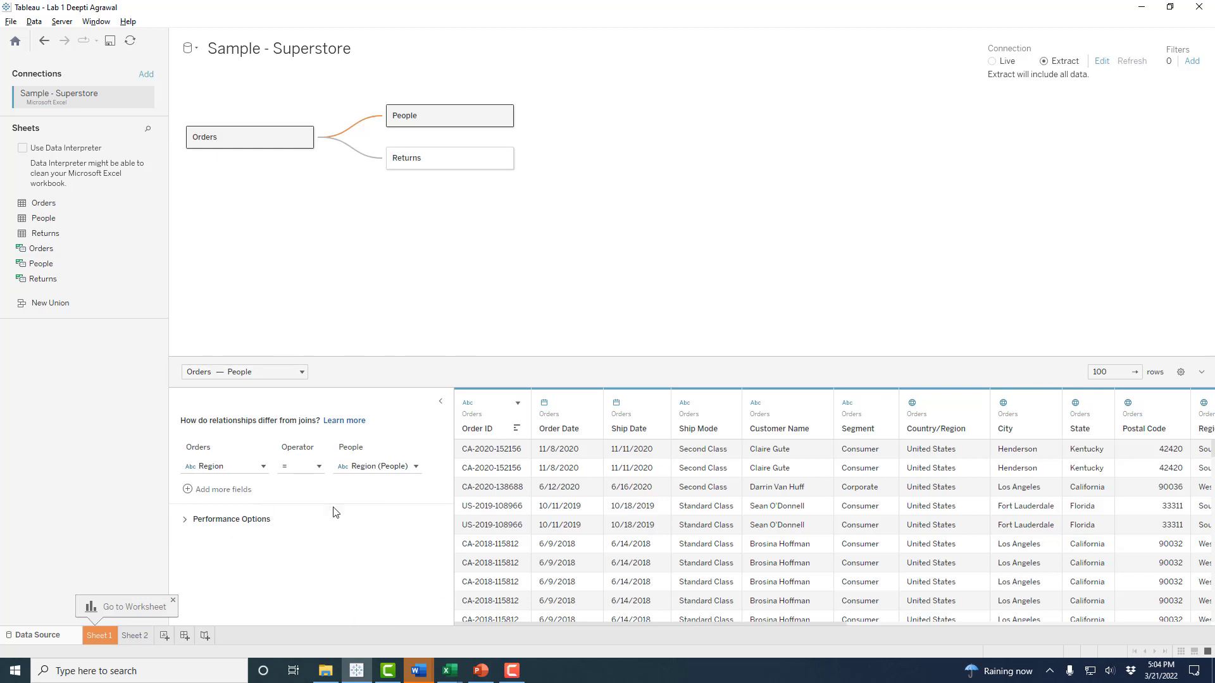
- Review the relationship's performance options, then collapse the relationship panel to see more columns
{"action": "left_click", "coordinate": [183, 521]}
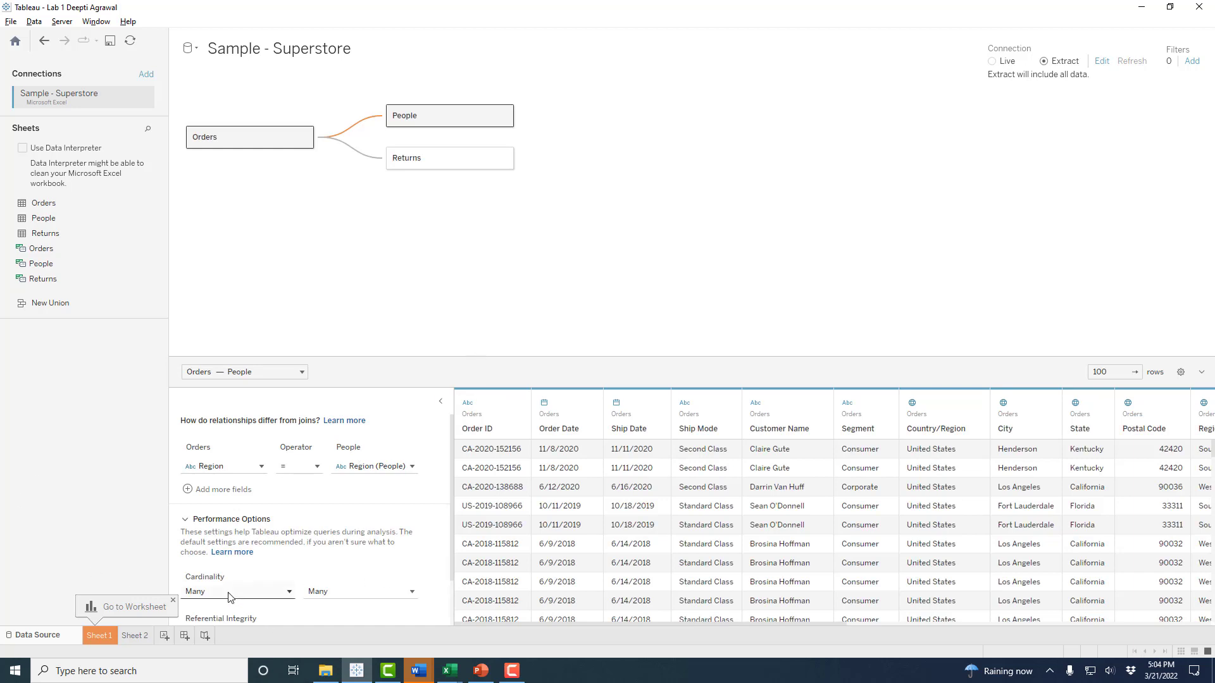
{"action": "mouse_move", "coordinate": [362, 128]}
{"action": "mouse_move", "coordinate": [229, 591]}
{"action": "left_click", "coordinate": [441, 403]}
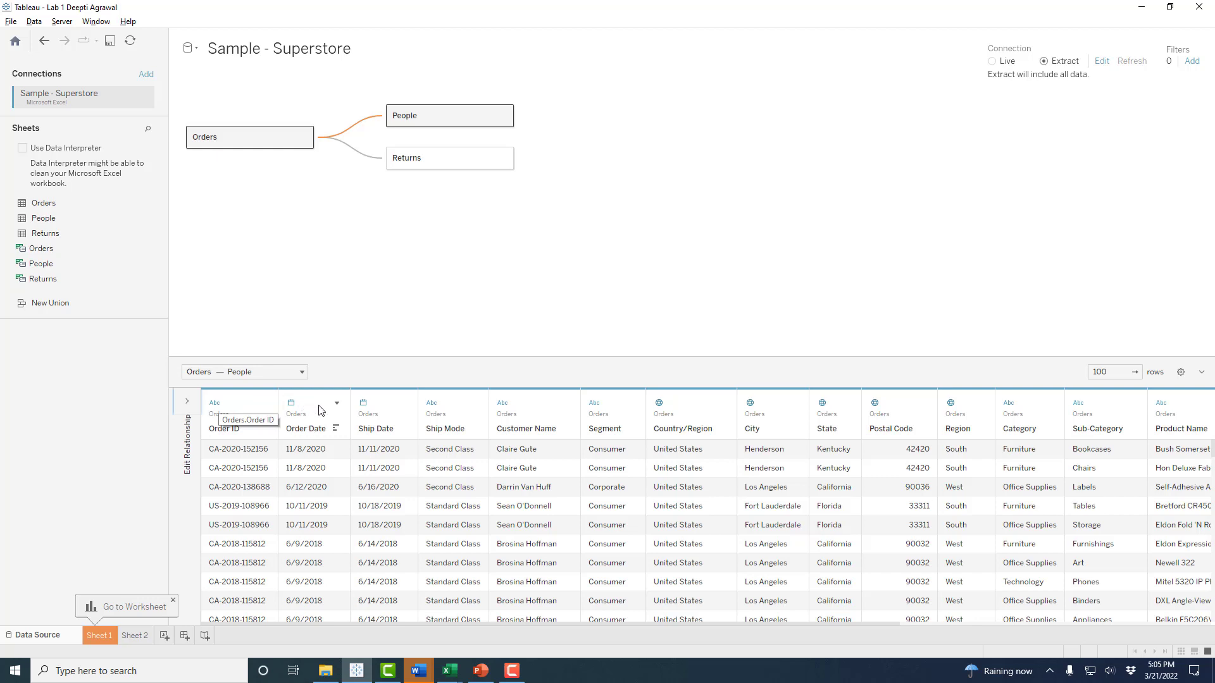
- Check the Order ID column options, then return to Sheet 2's customer profit table
{"action": "left_click", "coordinate": [265, 404]}
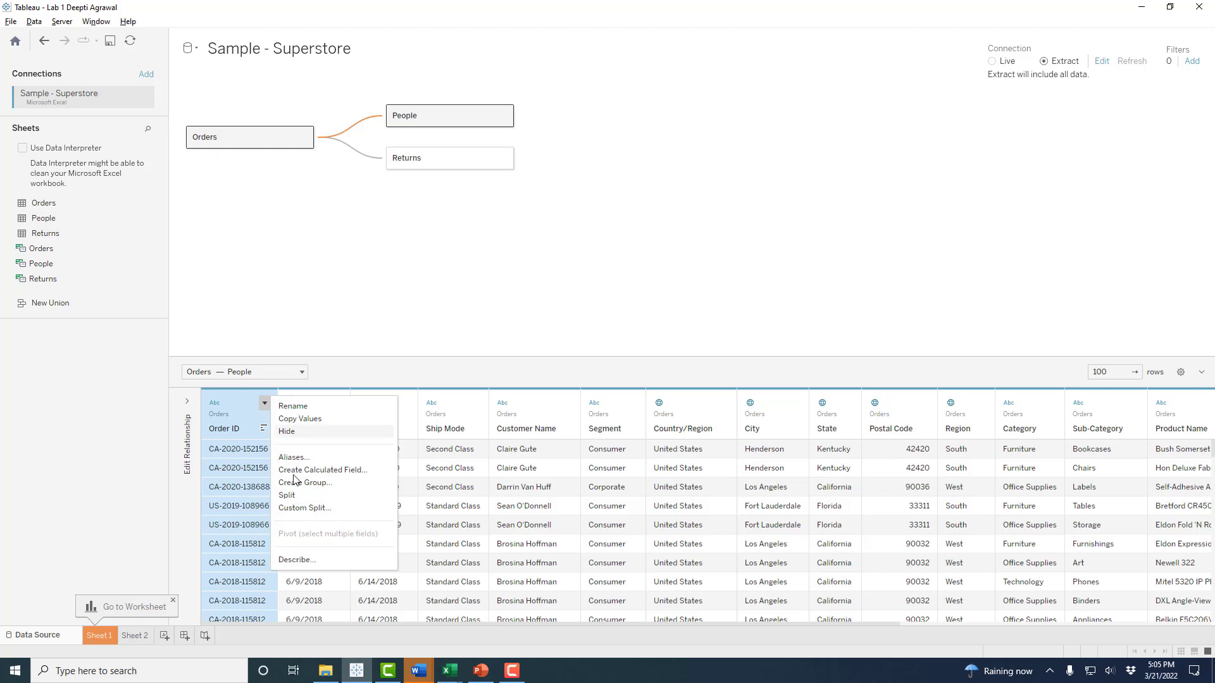
{"action": "left_click", "coordinate": [437, 344]}
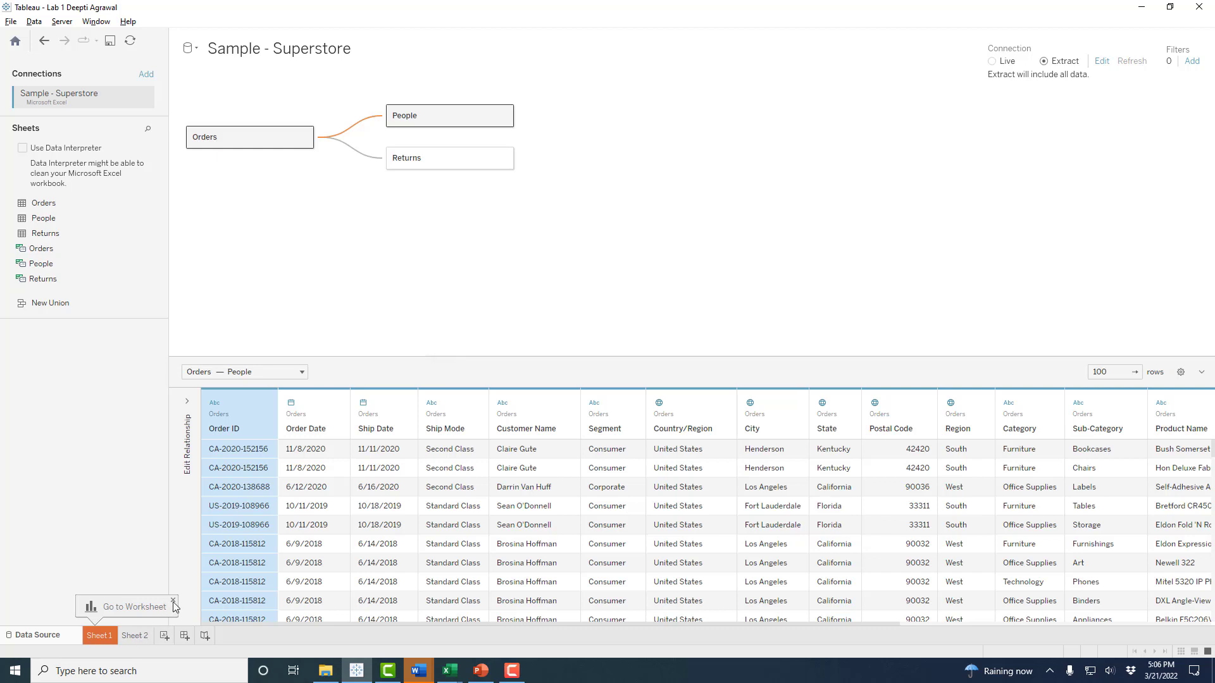
{"action": "left_click", "coordinate": [143, 634]}
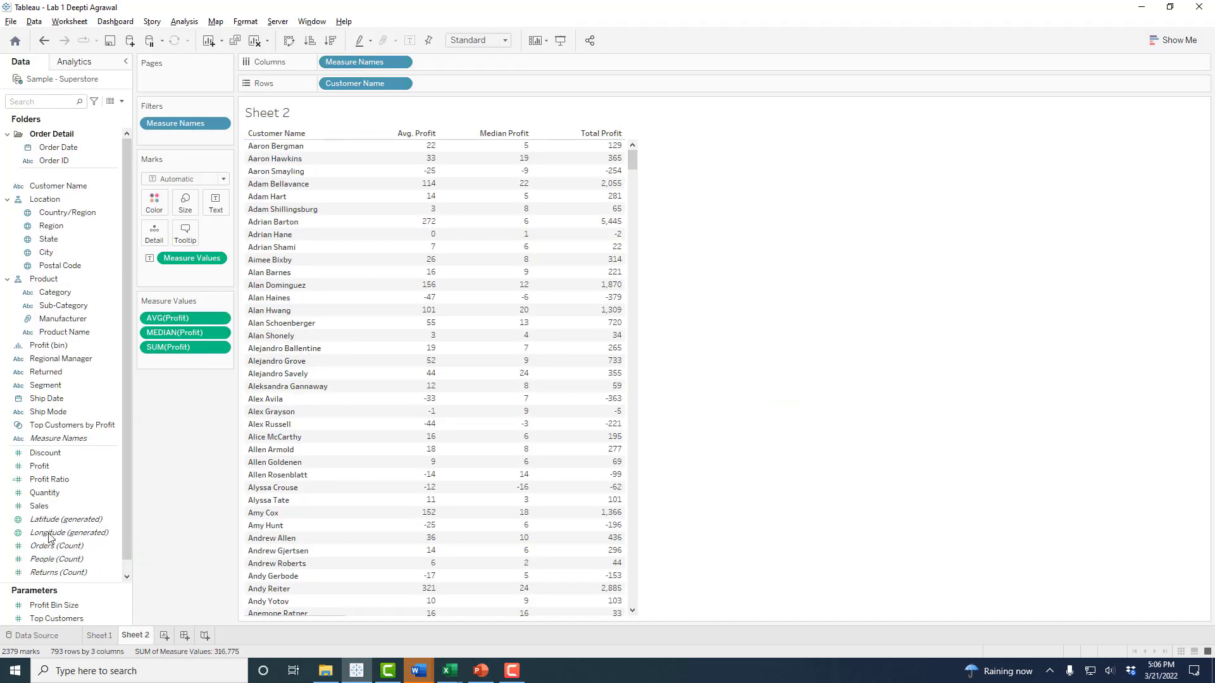
{"action": "left_click", "coordinate": [33, 637]}
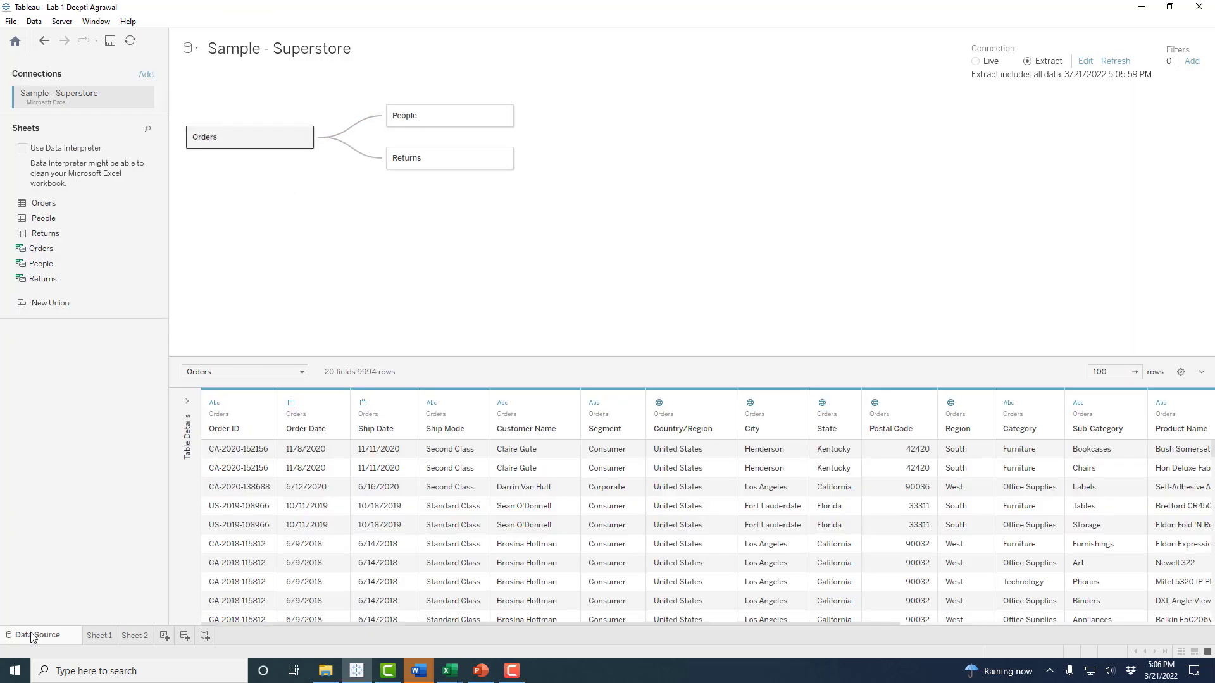
{"action": "left_click", "coordinate": [101, 636]}
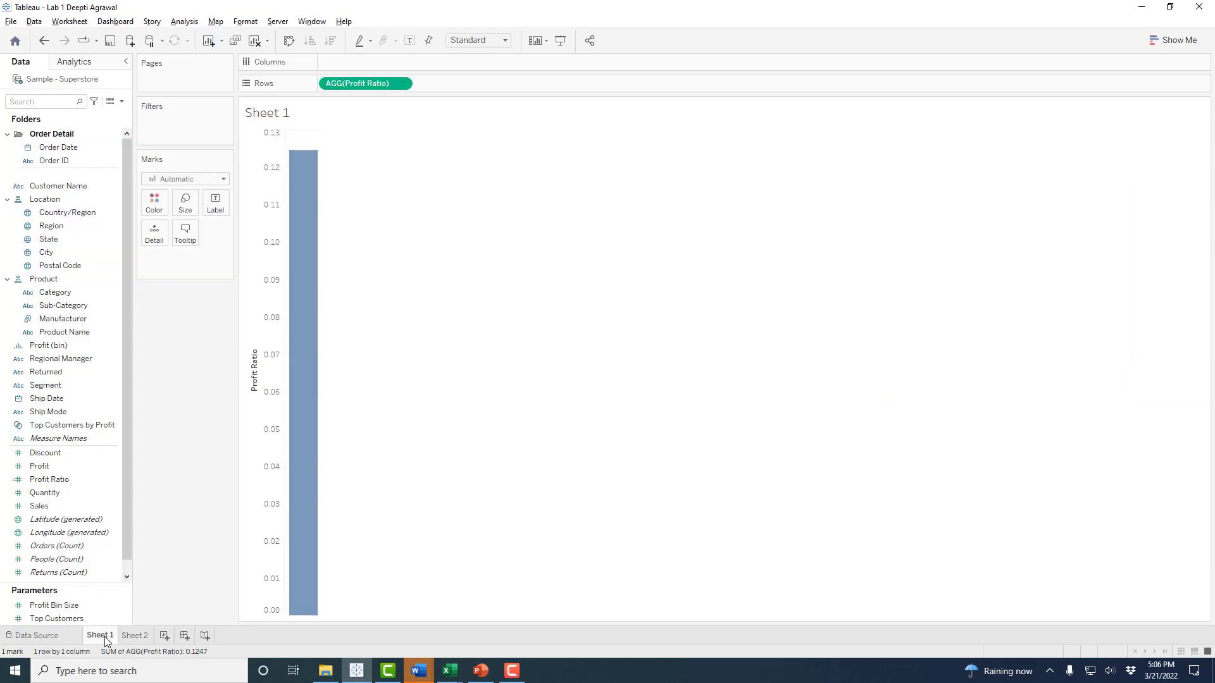
{"action": "left_click", "coordinate": [133, 636]}
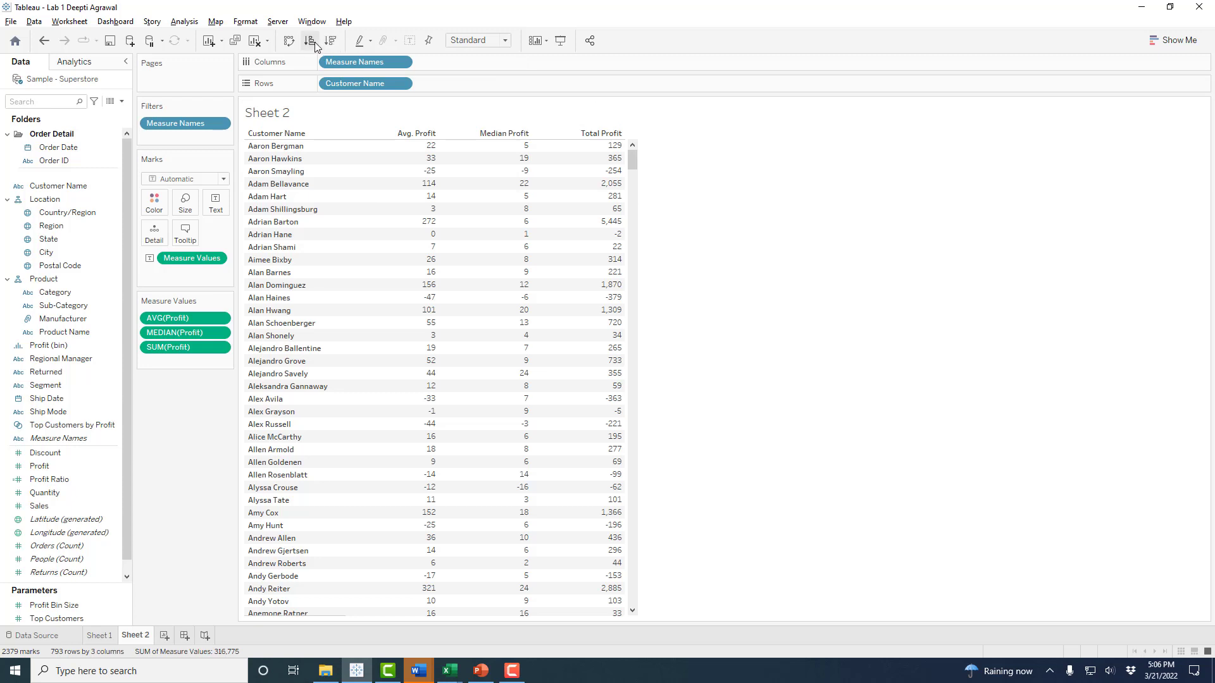
- Sort customers descending by Total Profit, then descending by Median Profit
{"action": "left_click", "coordinate": [602, 134]}
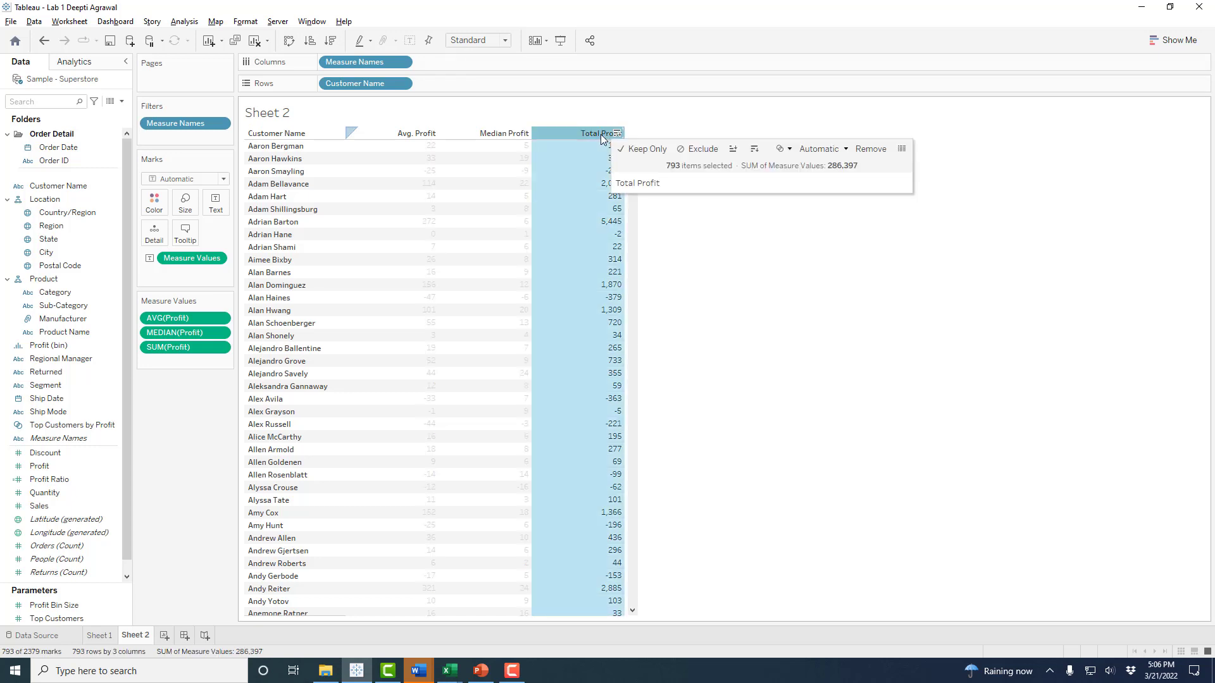
{"action": "left_click", "coordinate": [754, 154]}
{"action": "left_click", "coordinate": [778, 173]}
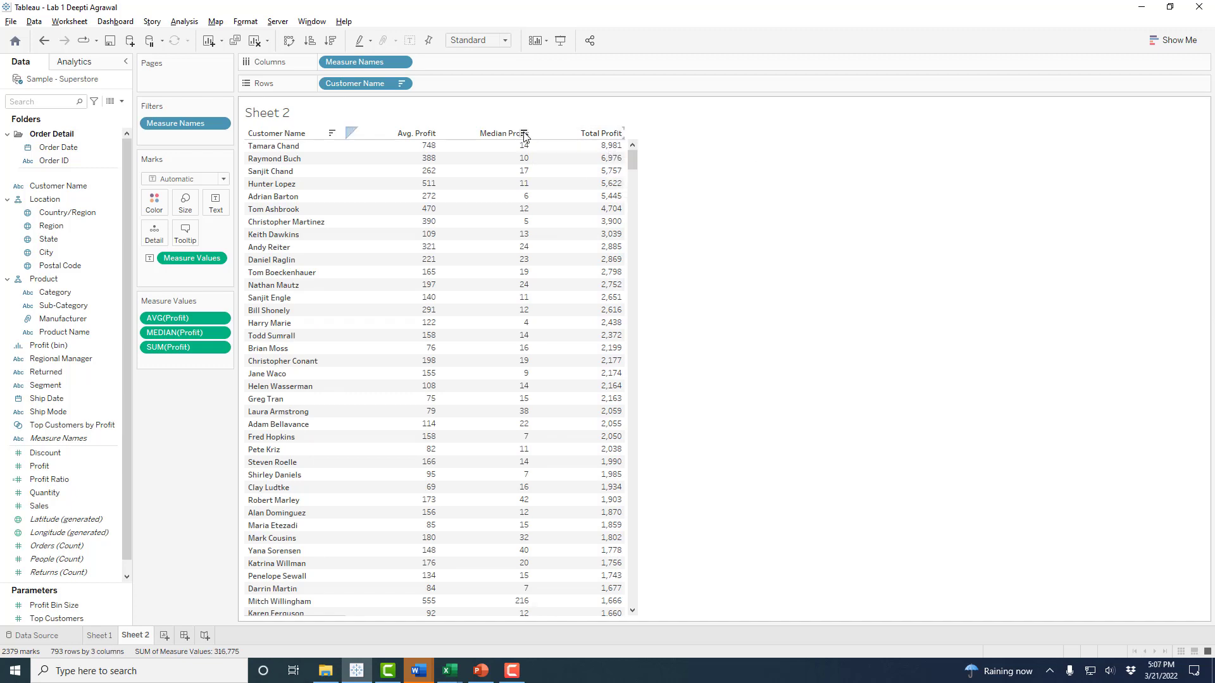
{"action": "left_click", "coordinate": [524, 134]}
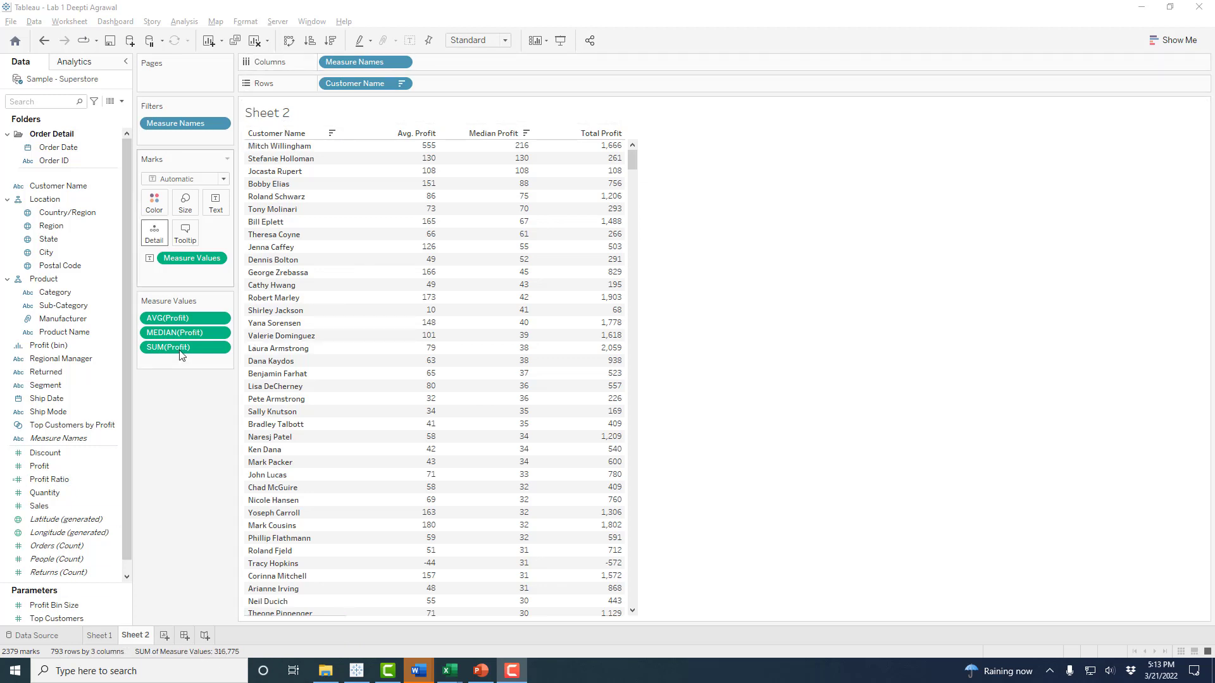
- Rename the Sheet 2 tab to 'Customer by Profit'
{"action": "right_click", "coordinate": [143, 638]}
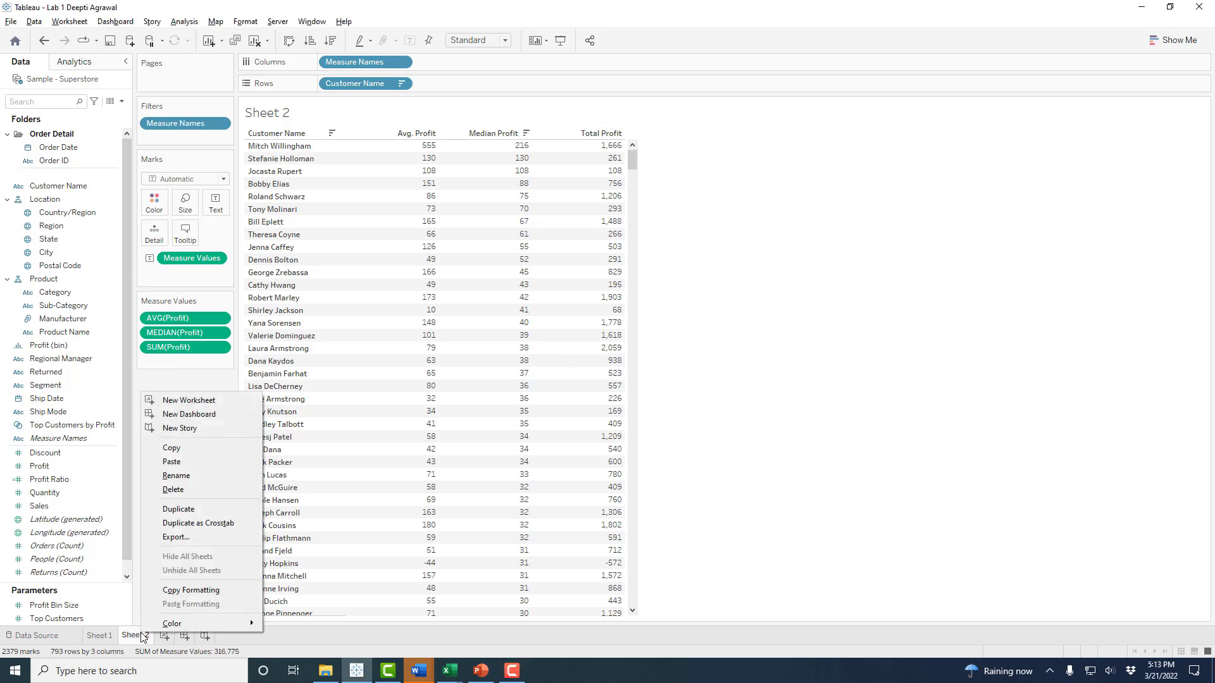
{"action": "left_click", "coordinate": [169, 480]}
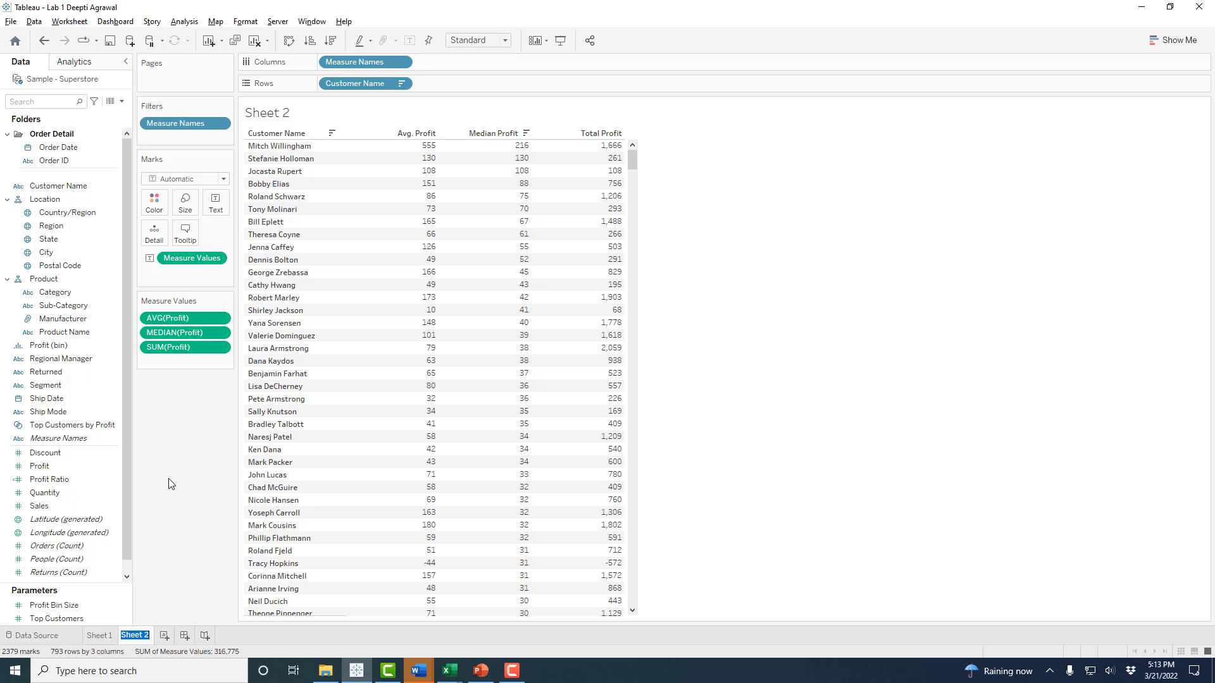
{"action": "type", "text": "Customer "}
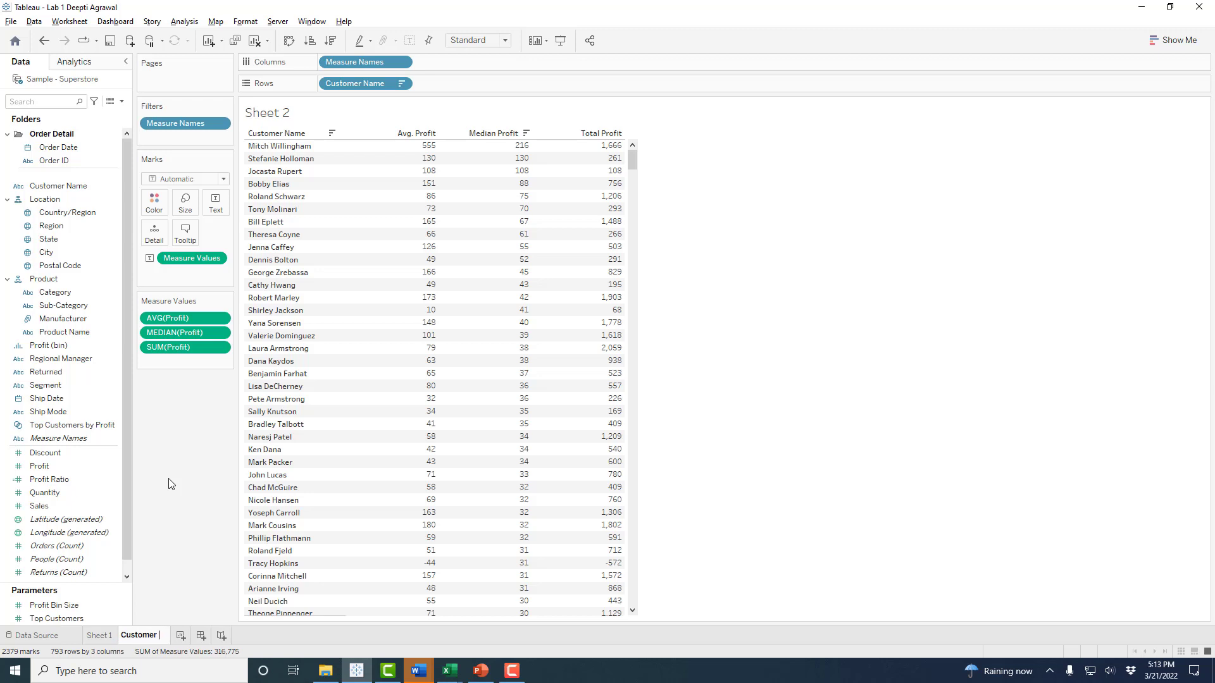
{"action": "type", "text": "by Profit"}
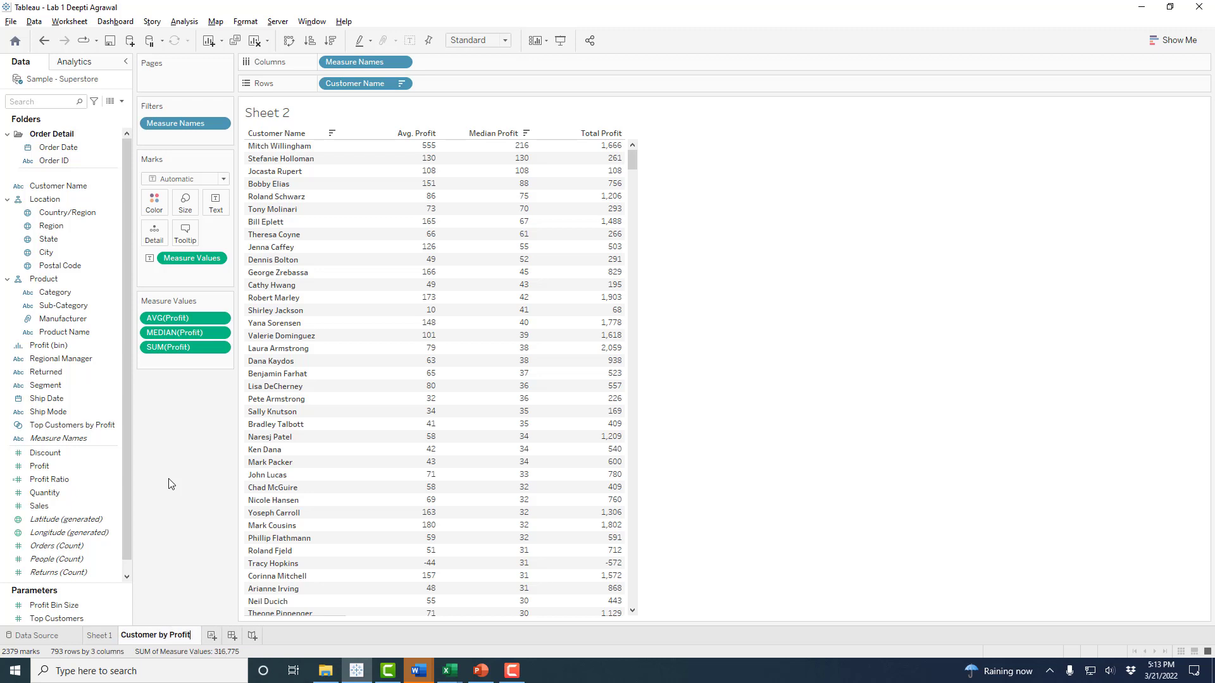
{"action": "key", "text": "Return"}
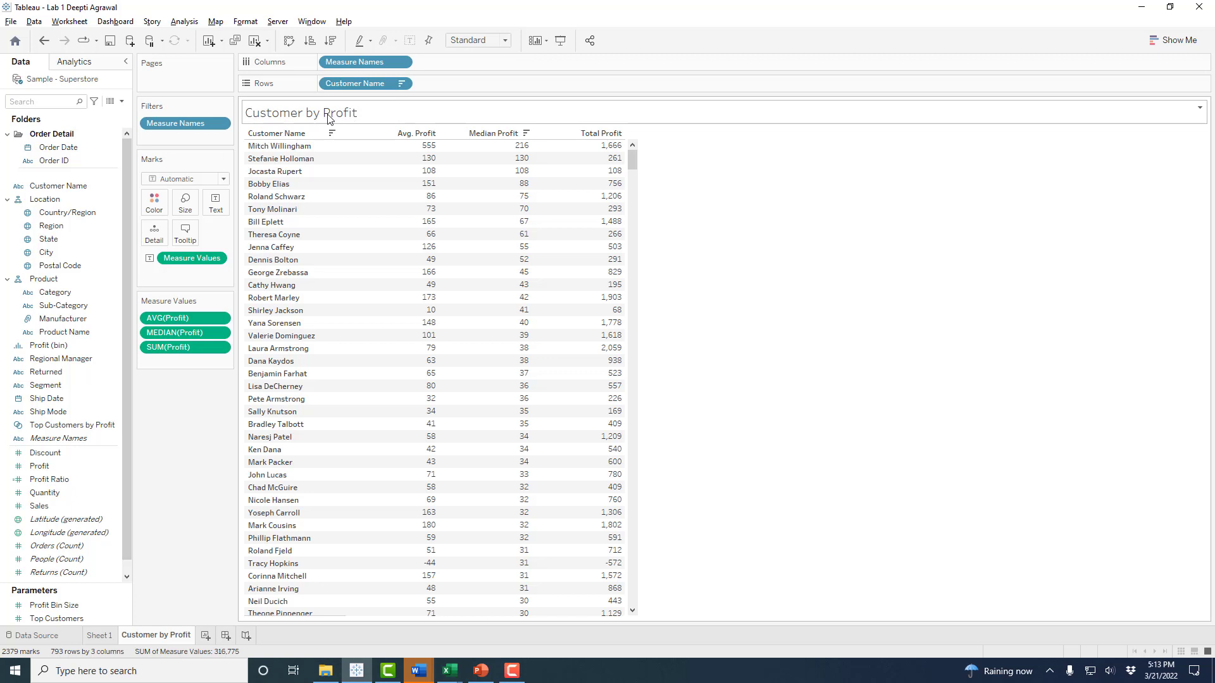
{"action": "right_click", "coordinate": [282, 116]}
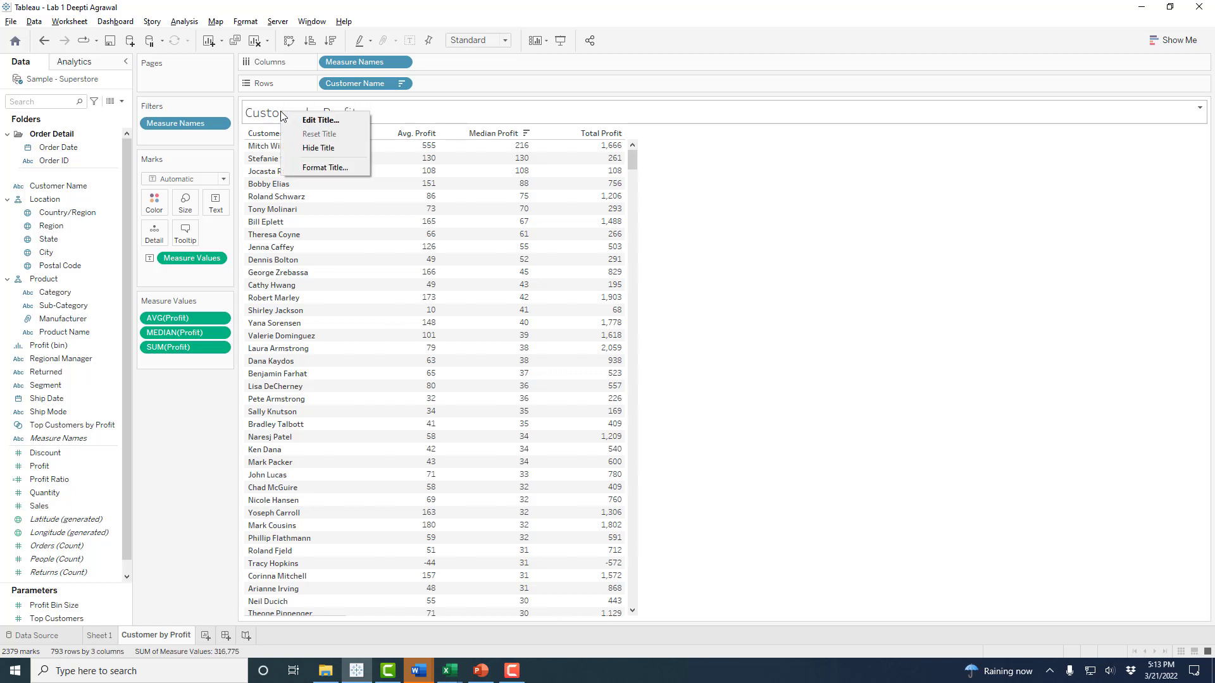
{"action": "left_click", "coordinate": [343, 120]}
{"action": "left_click_drag", "start_coordinate": [537, 237], "coordinate": [782, 98]}
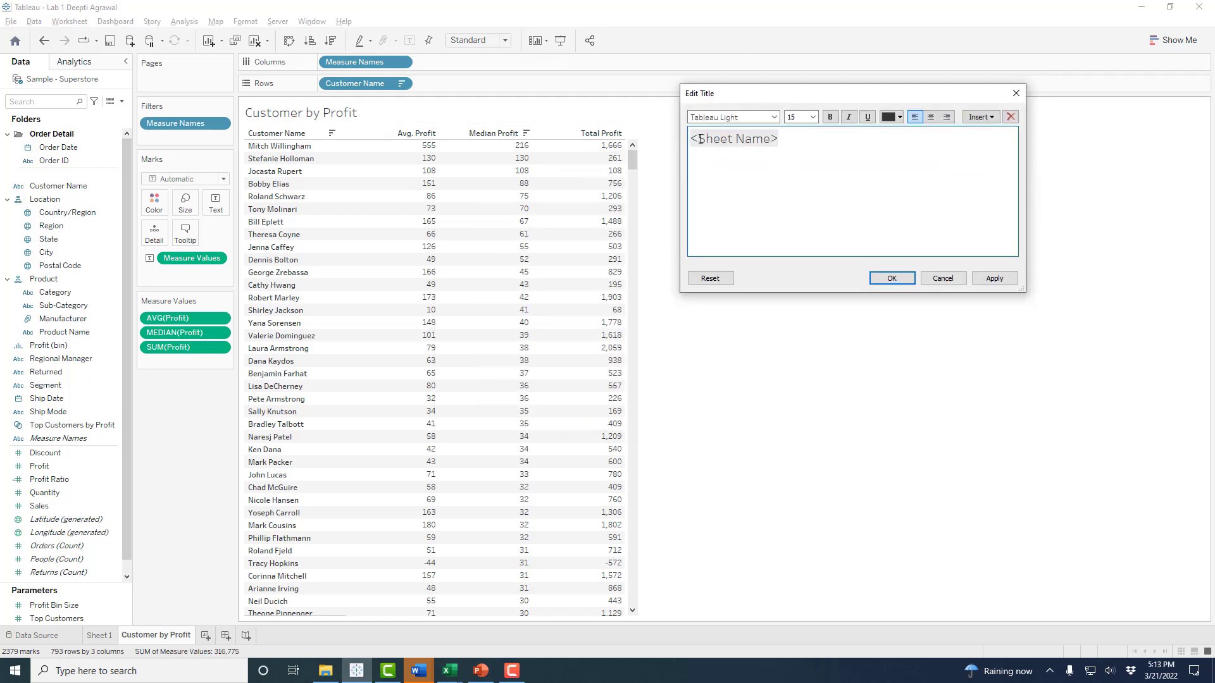
{"action": "left_click_drag", "start_coordinate": [806, 140], "coordinate": [681, 138]}
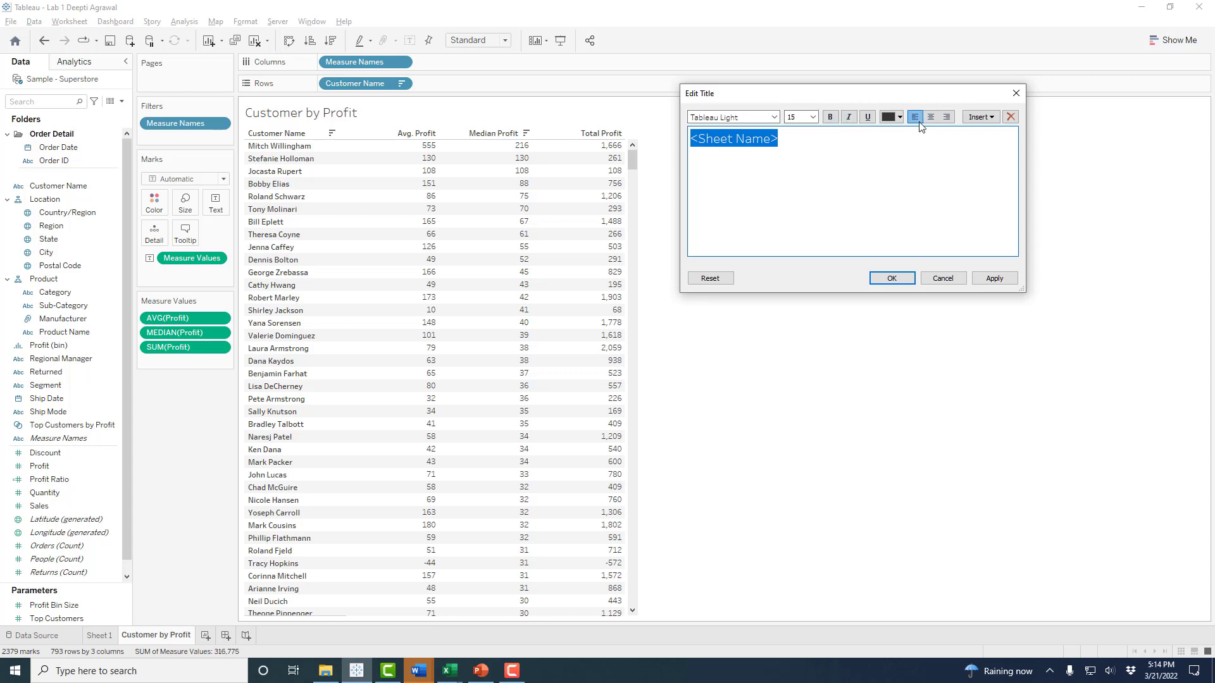
{"action": "left_click", "coordinate": [995, 279]}
{"action": "left_click", "coordinate": [892, 279]}
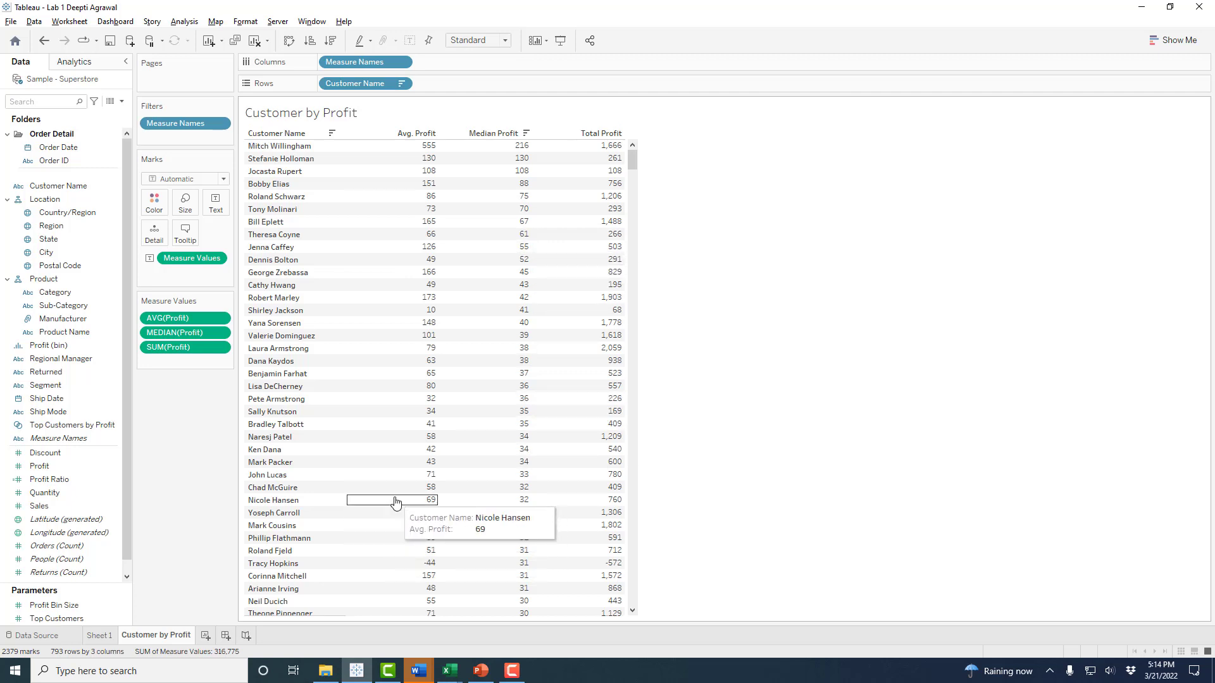
- Create Sheet 3 with Profit (bin) on Rows, listing bins from -6600 to 8200
{"action": "left_click", "coordinate": [204, 638]}
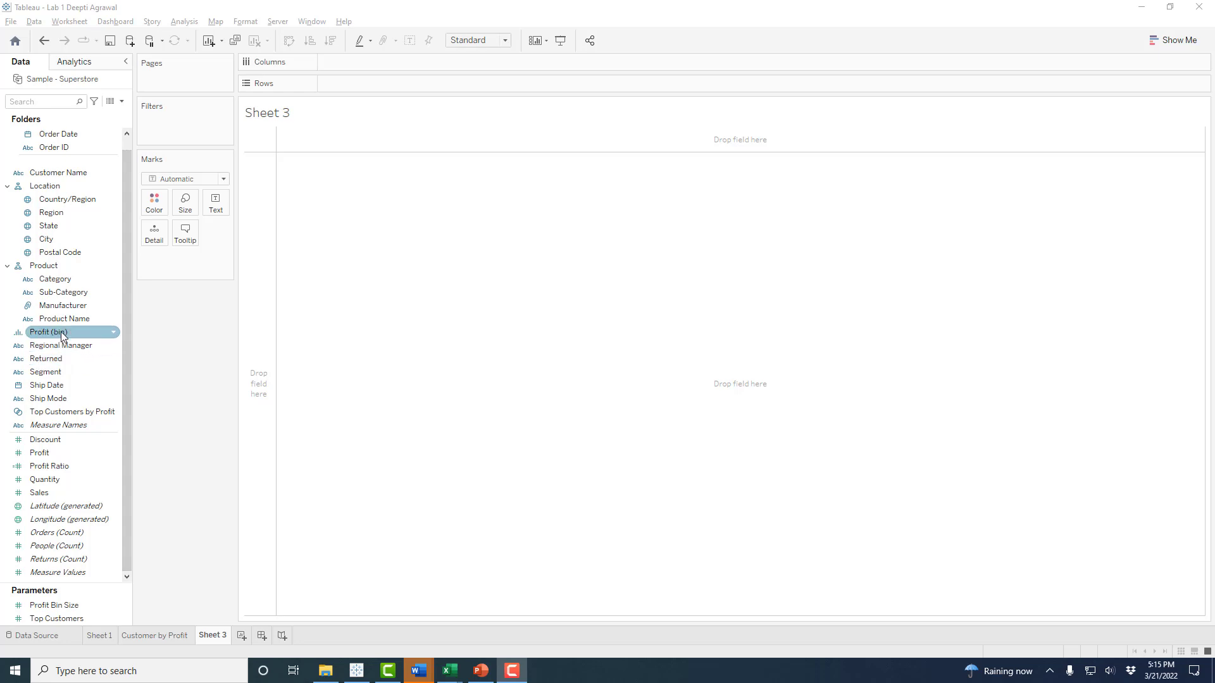
{"action": "left_click_drag", "start_coordinate": [53, 333], "coordinate": [359, 82]}
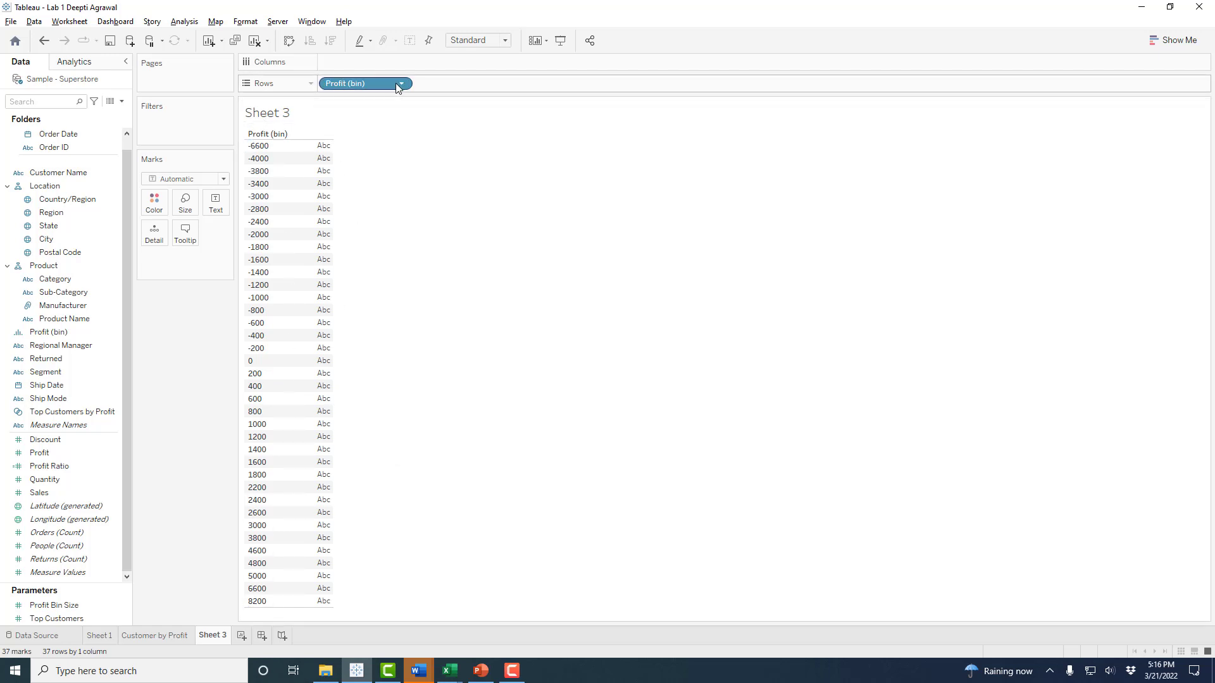
- Add Customer Name to Rows and change it to a Count (Distinct) measure
{"action": "left_click_drag", "start_coordinate": [55, 172], "coordinate": [443, 93]}
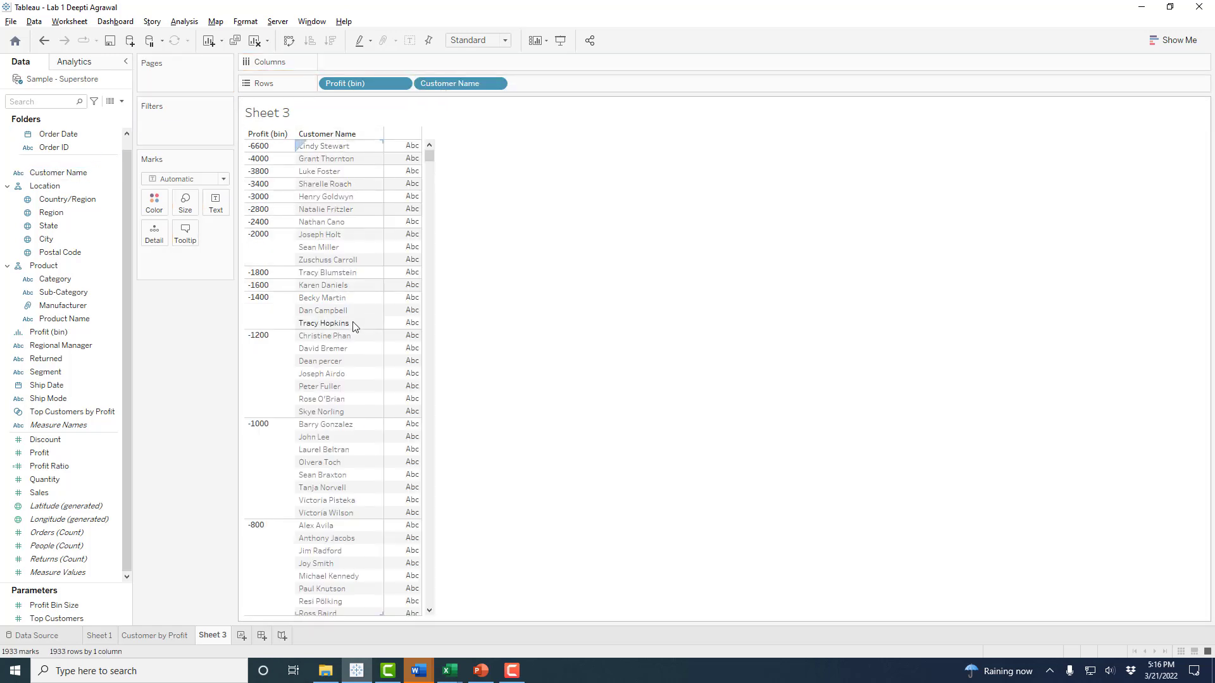
{"action": "left_click", "coordinate": [496, 85]}
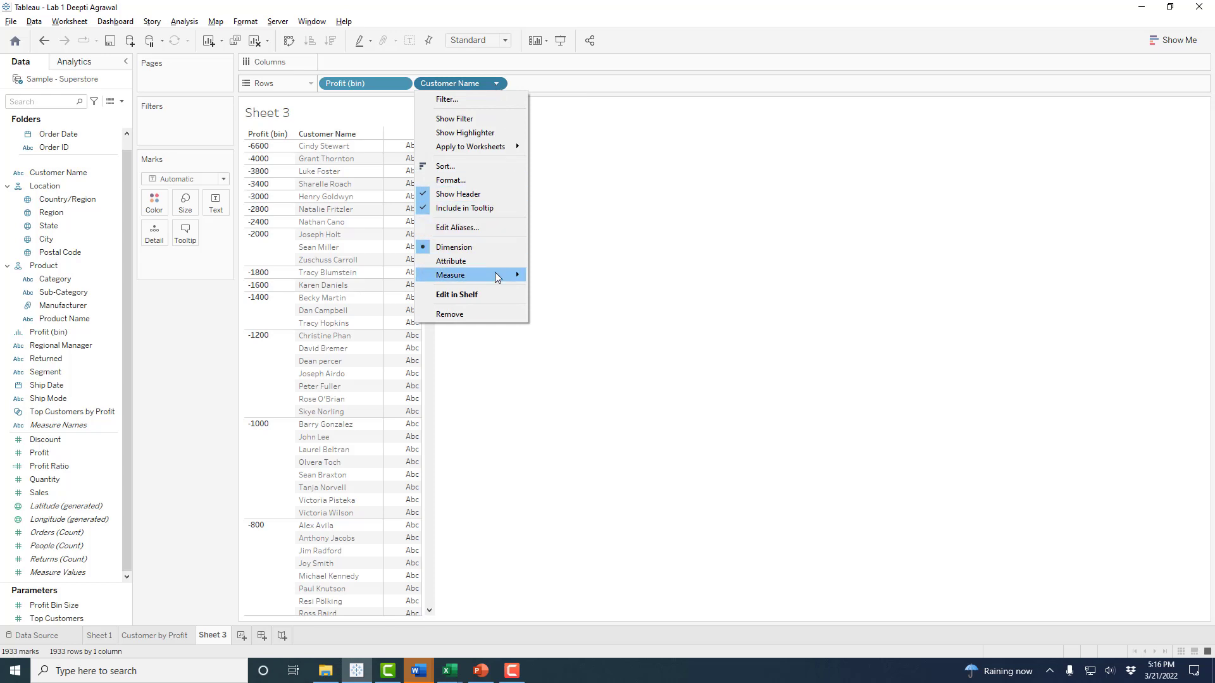
{"action": "mouse_move", "coordinate": [497, 278]}
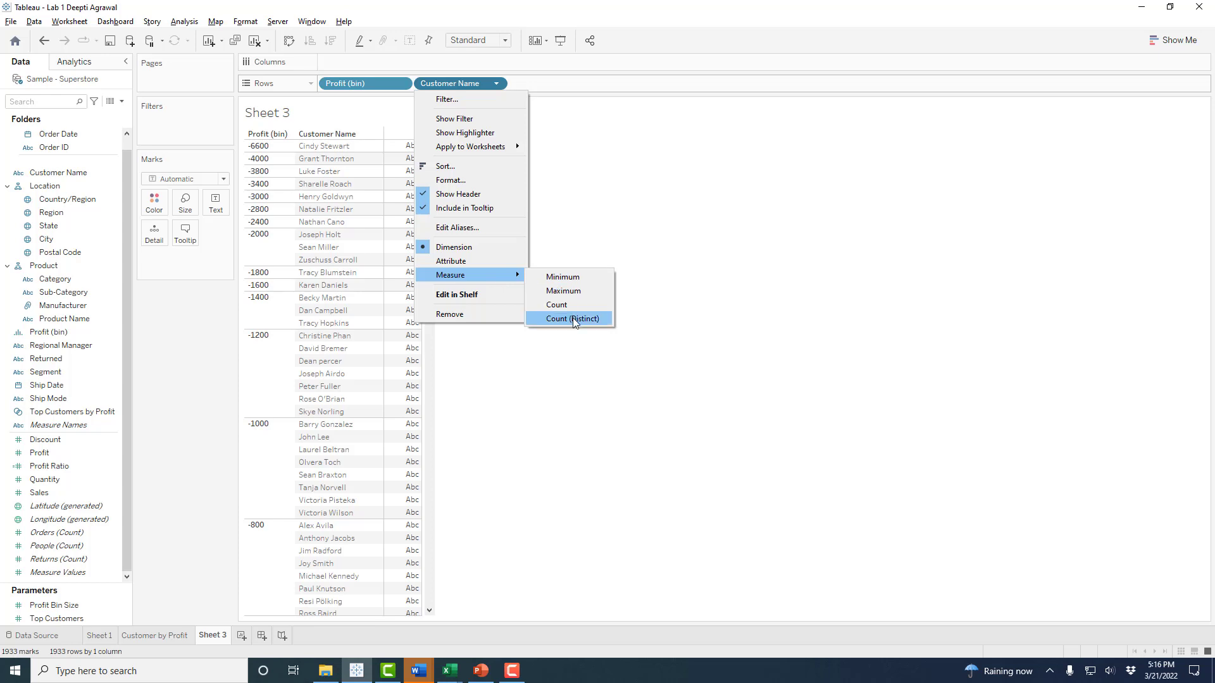
{"action": "left_click", "coordinate": [606, 323]}
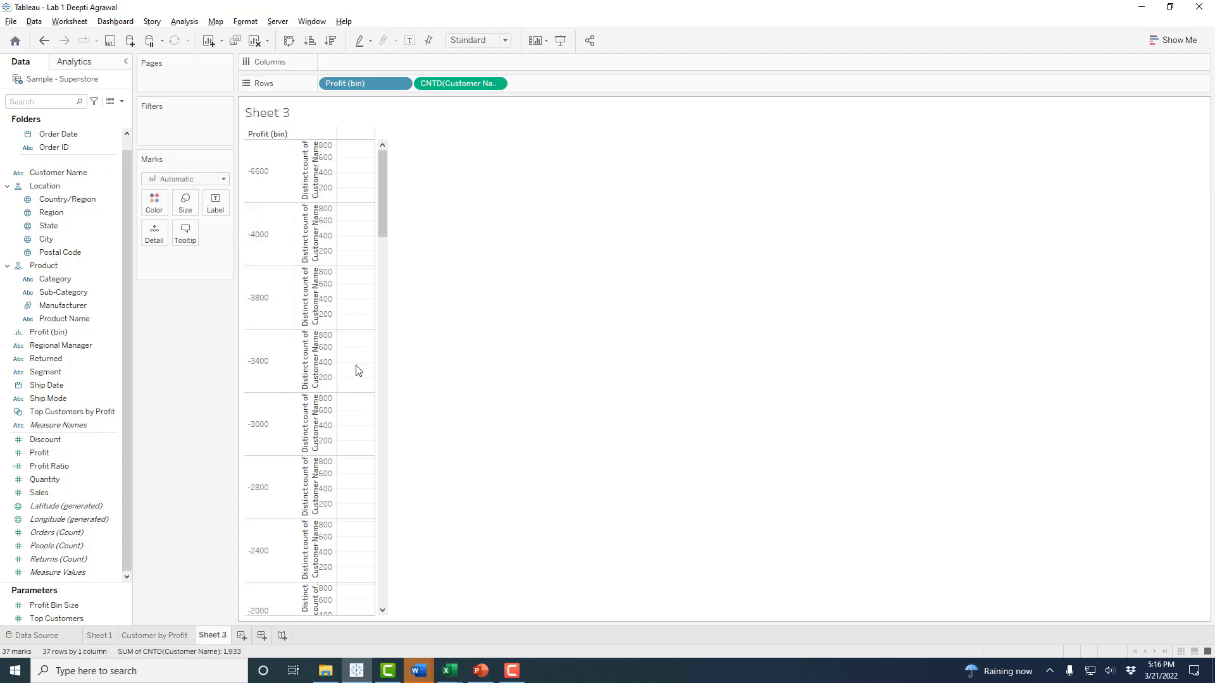
- Use Show Me to turn the bin counts into horizontal bars of distinct customers
{"action": "left_click", "coordinate": [1164, 43]}
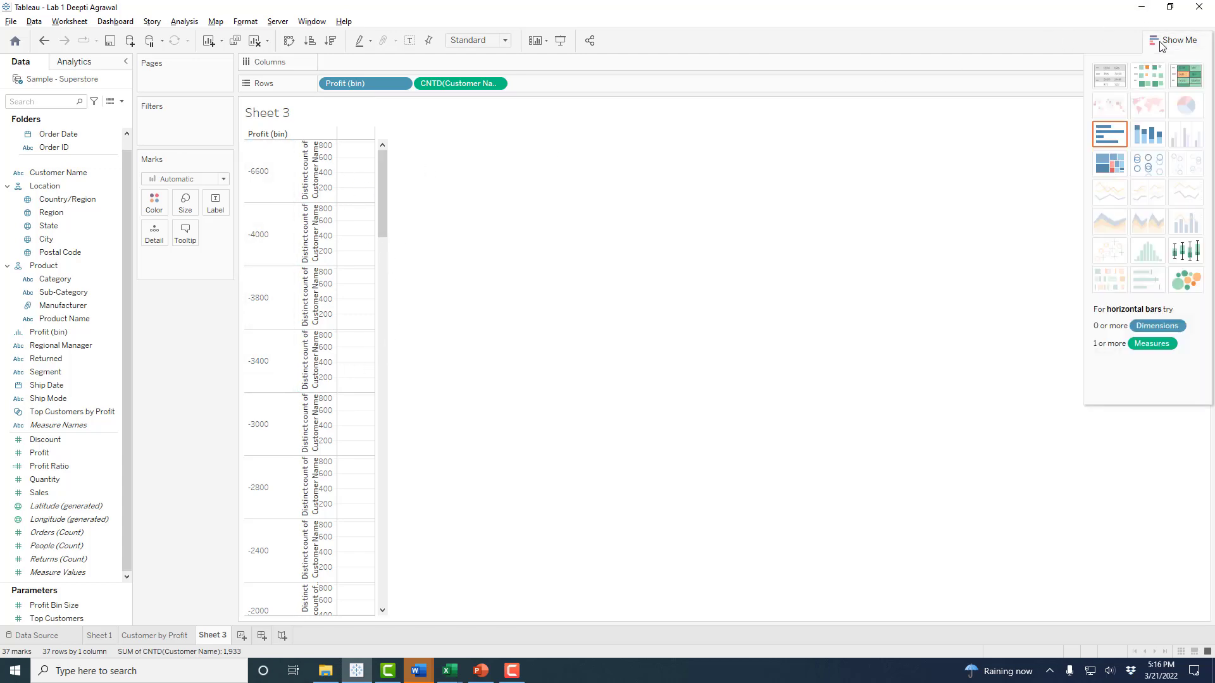
{"action": "left_click", "coordinate": [1119, 82]}
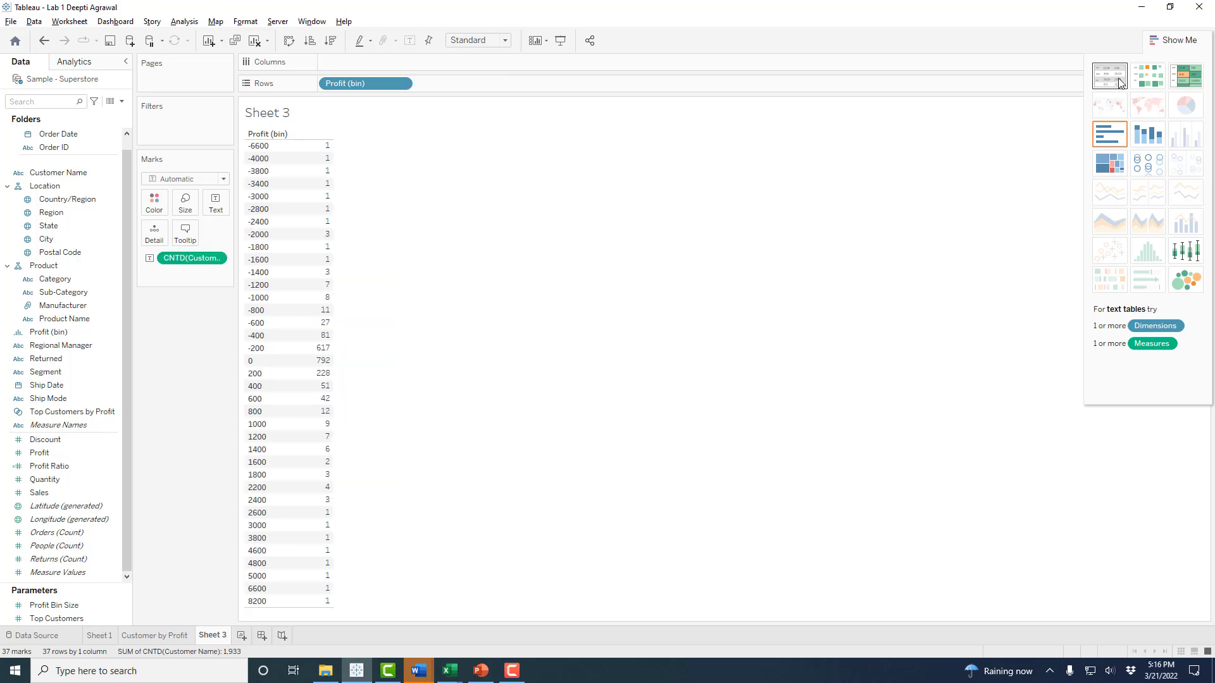
{"action": "left_click", "coordinate": [1181, 42]}
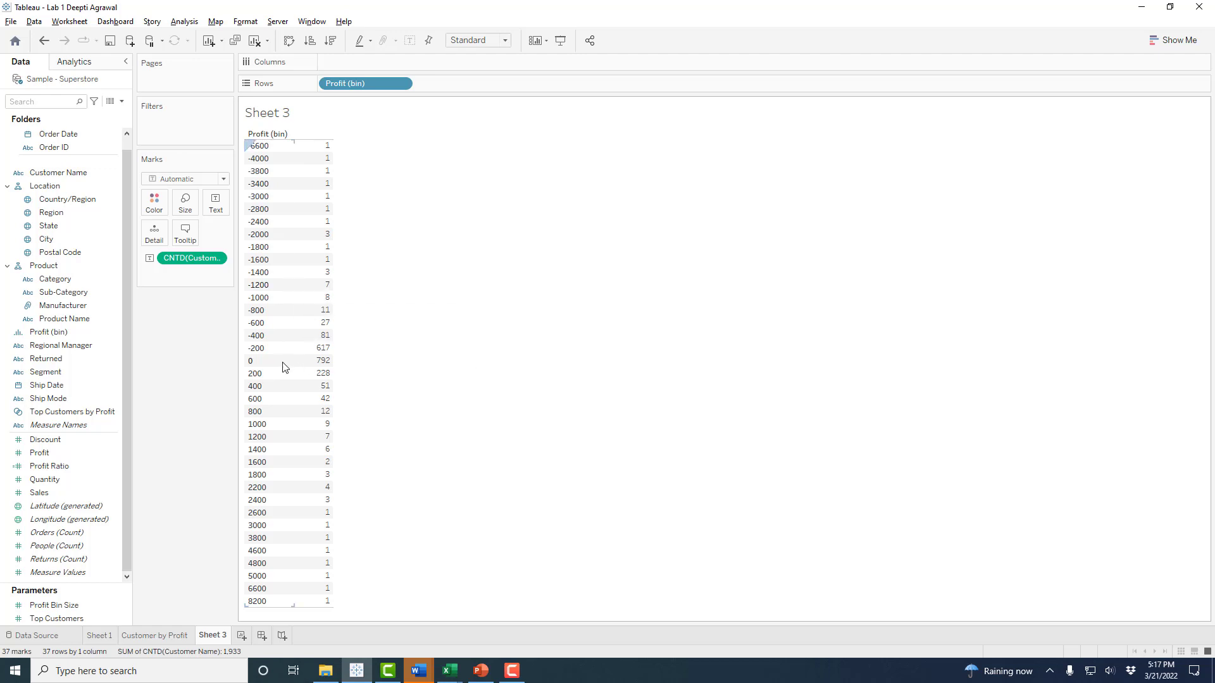
{"action": "mouse_move", "coordinate": [310, 372]}
{"action": "left_click", "coordinate": [1174, 42]}
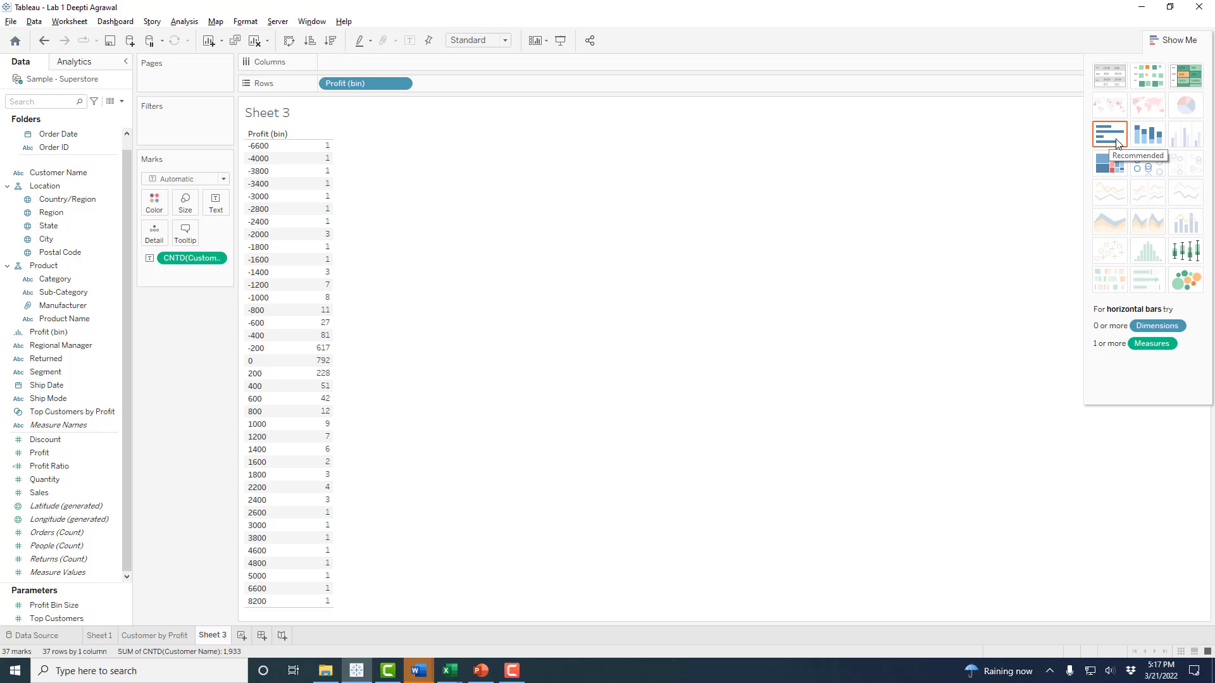
{"action": "left_click", "coordinate": [1103, 141]}
{"action": "left_click", "coordinate": [1169, 40]}
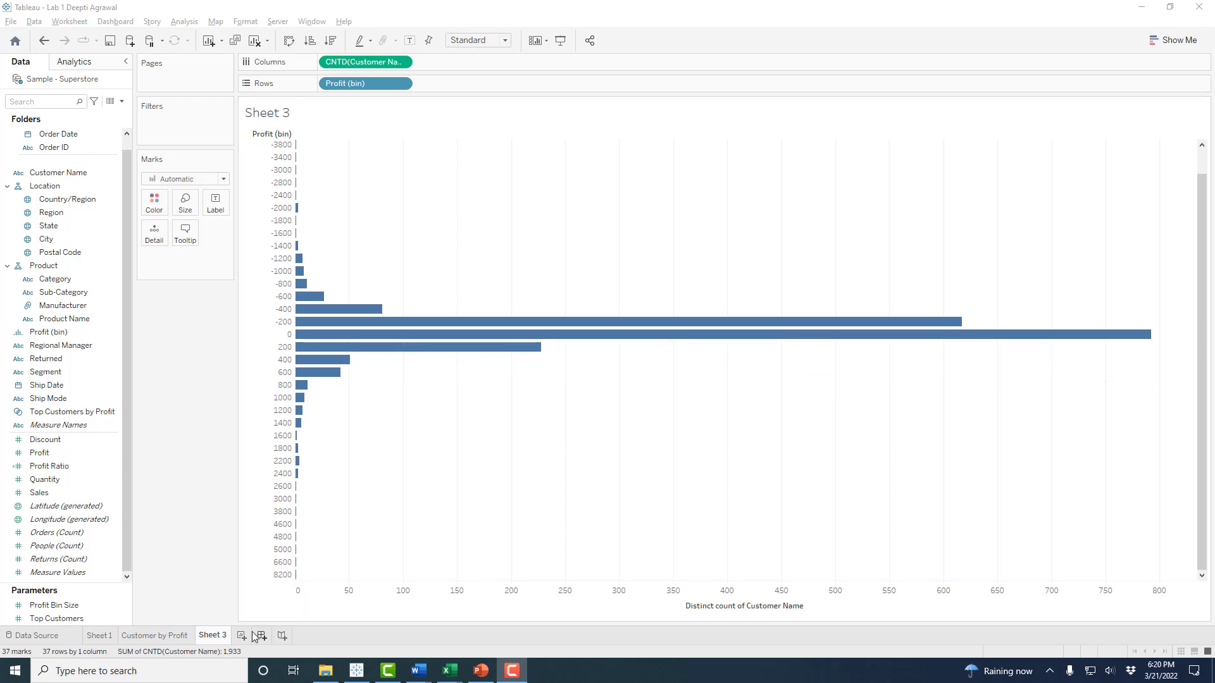
- Rename Sheet 3 to 'Profit Bin Analysis', correcting the capital P and B
{"action": "right_click", "coordinate": [212, 634]}
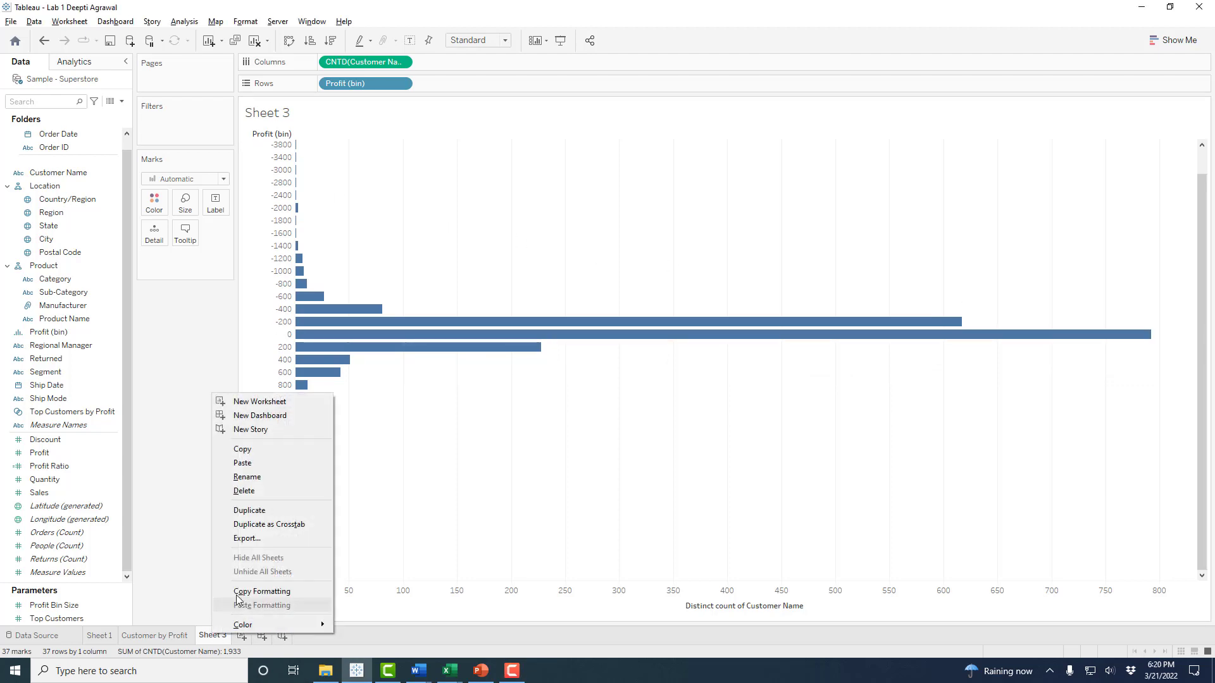
{"action": "left_click", "coordinate": [261, 478]}
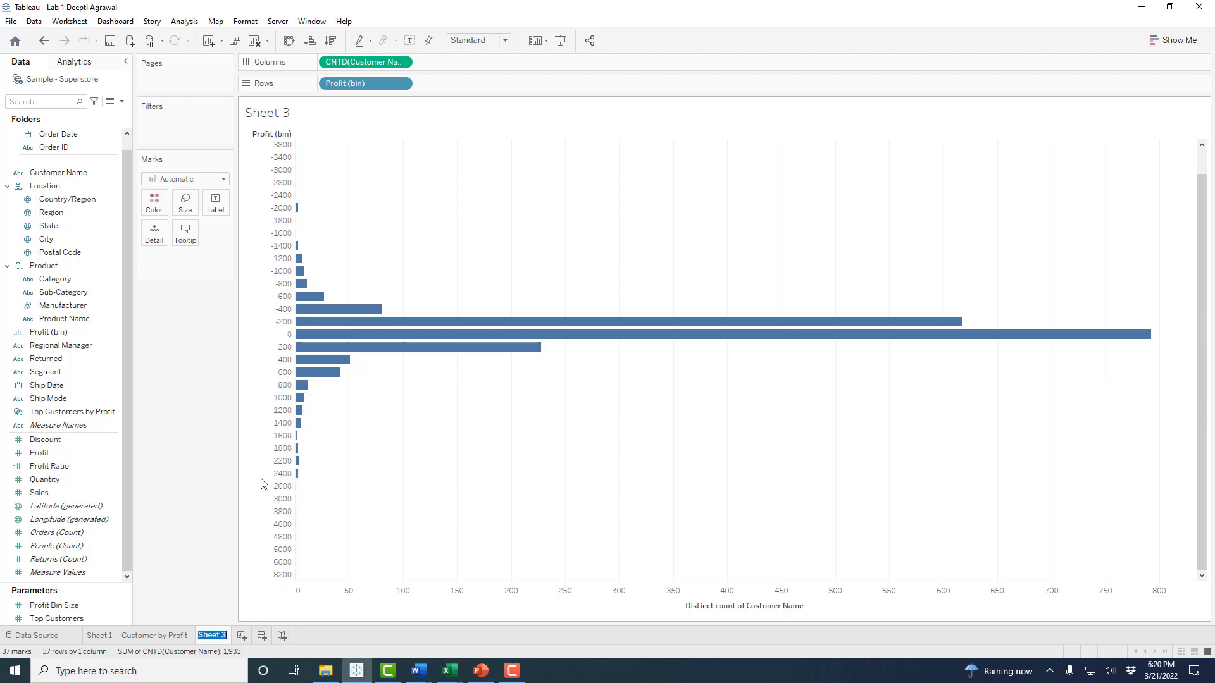
{"action": "type", "text": "profit bin Analy"}
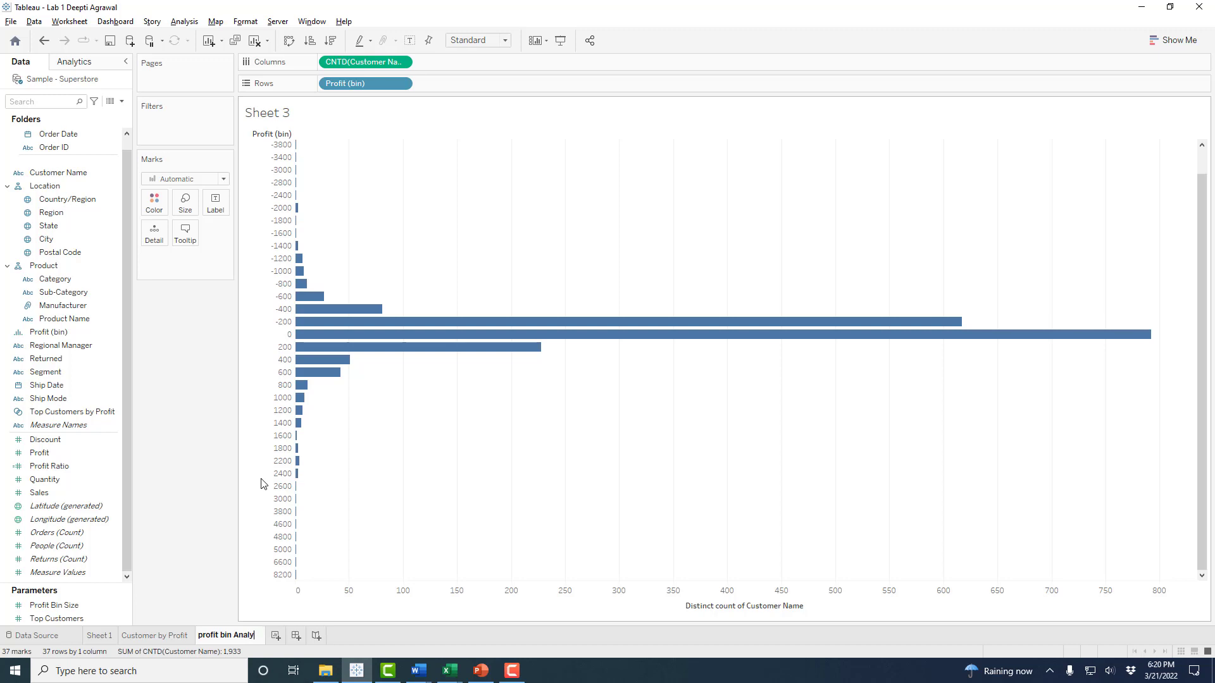
{"action": "type", "text": "sis"}
{"action": "key", "text": "Return"}
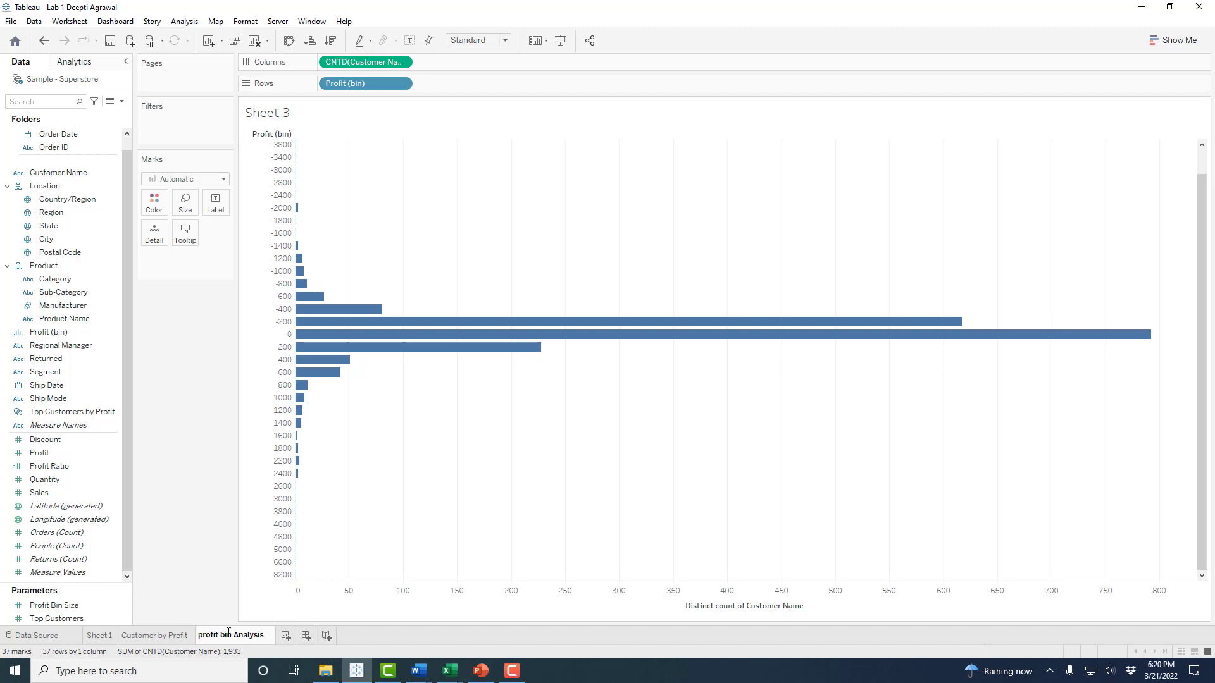
{"action": "key", "text": "BackSpace"}
{"action": "type", "text": "B"}
{"action": "key", "text": "BackSpace"}
{"action": "type", "text": "P"}
{"action": "key", "text": "Return"}
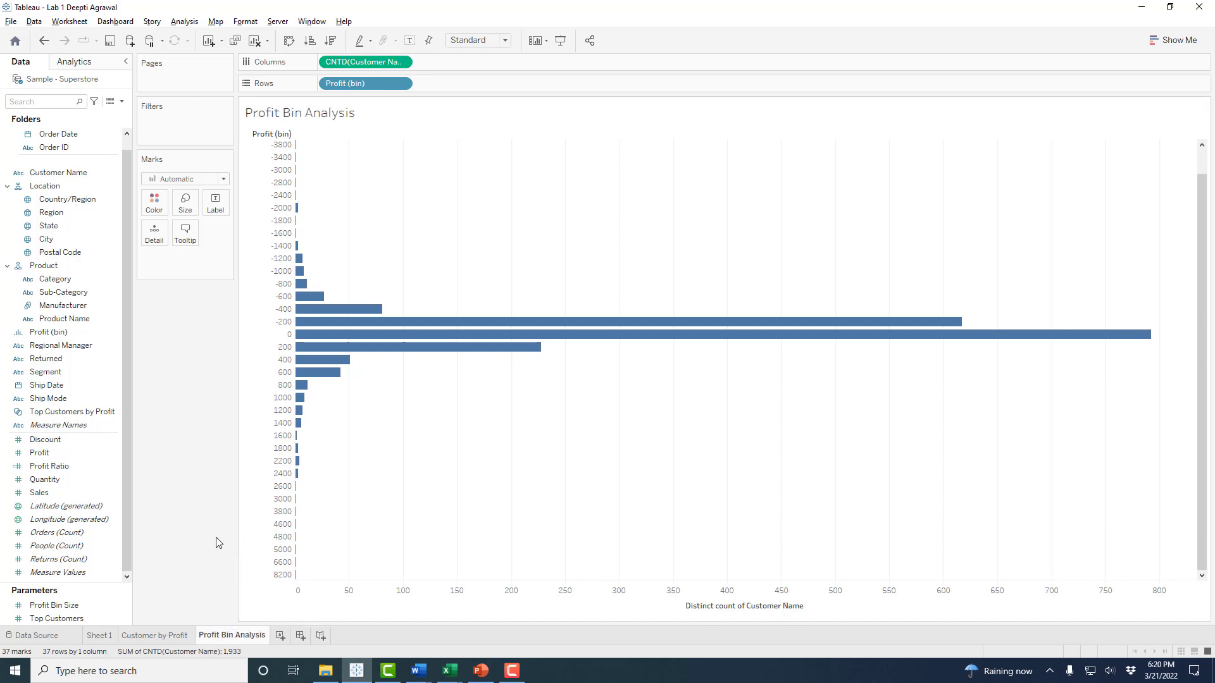
- Edit the customer-count axis and start replacing its title, typing 'Nu'
{"action": "right_click", "coordinate": [719, 610]}
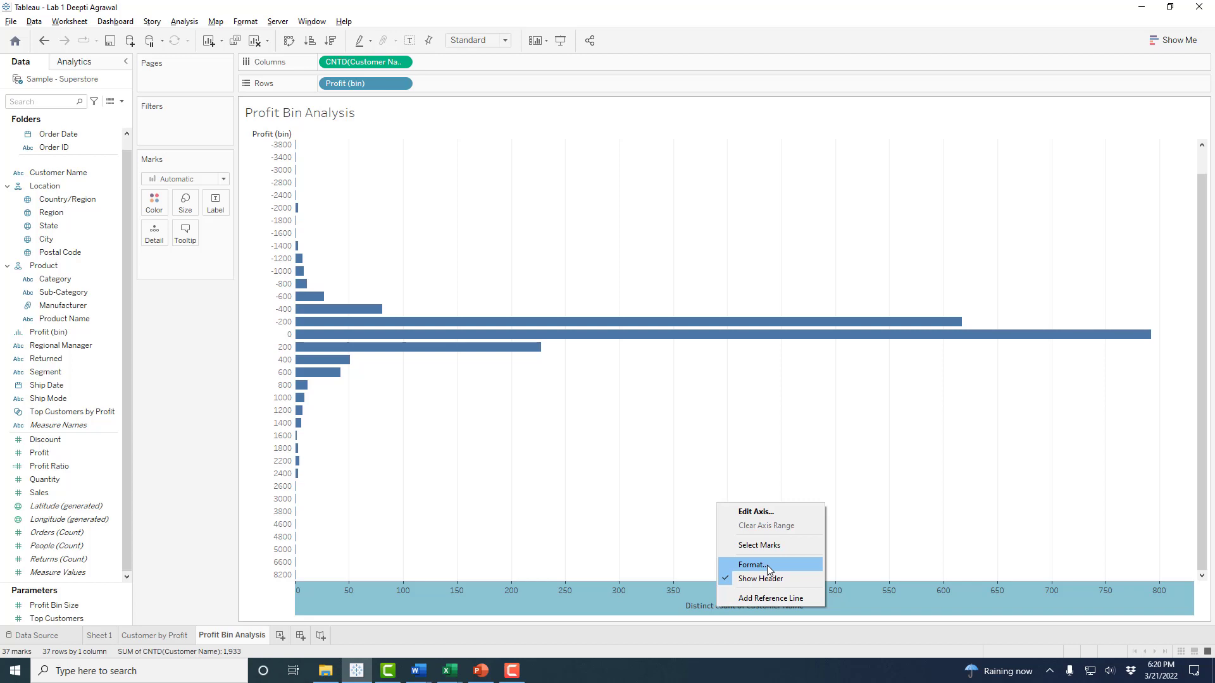
{"action": "left_click", "coordinate": [759, 511]}
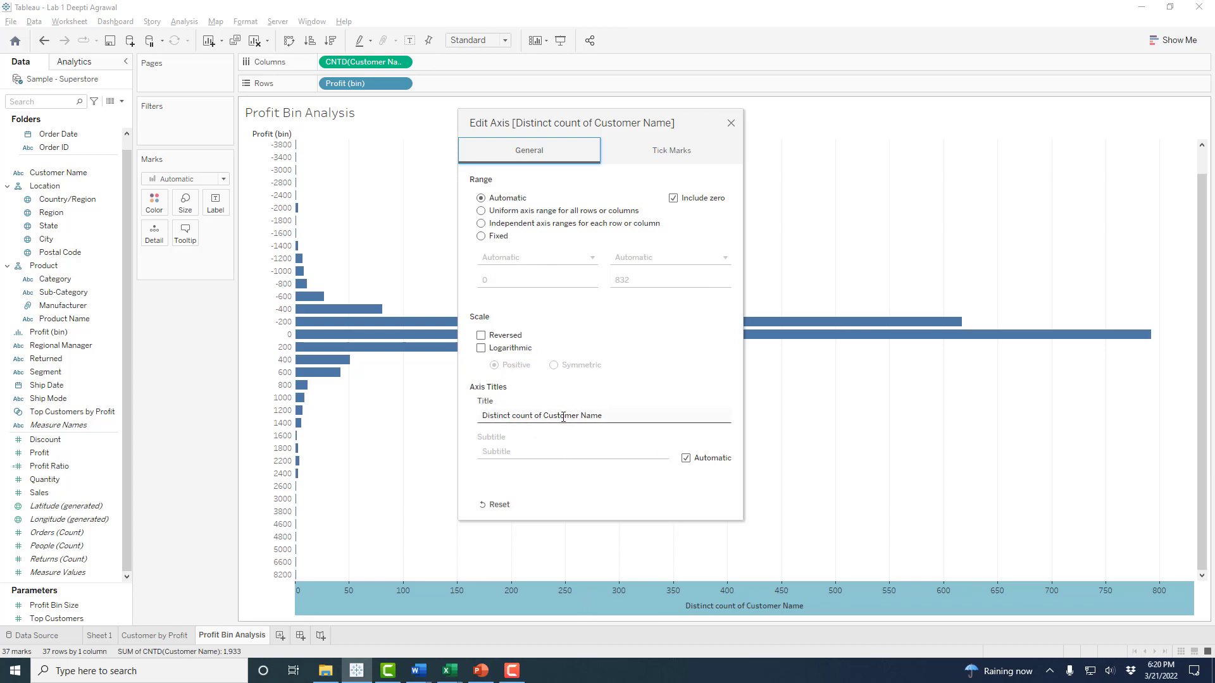
{"action": "left_click_drag", "start_coordinate": [624, 419], "coordinate": [392, 420]}
{"action": "type", "text": "Nu"}
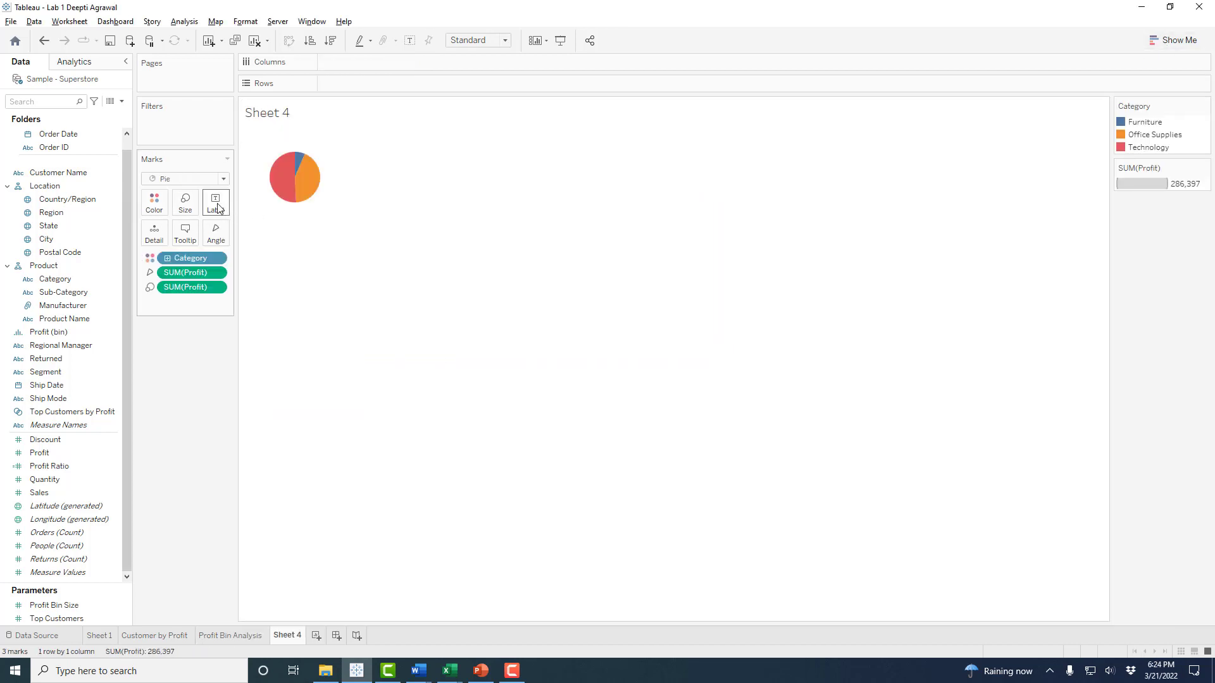
- Turn on mark labels and label the pie slices with Category and Profit
{"action": "left_click", "coordinate": [215, 204]}
{"action": "left_click", "coordinate": [244, 232]}
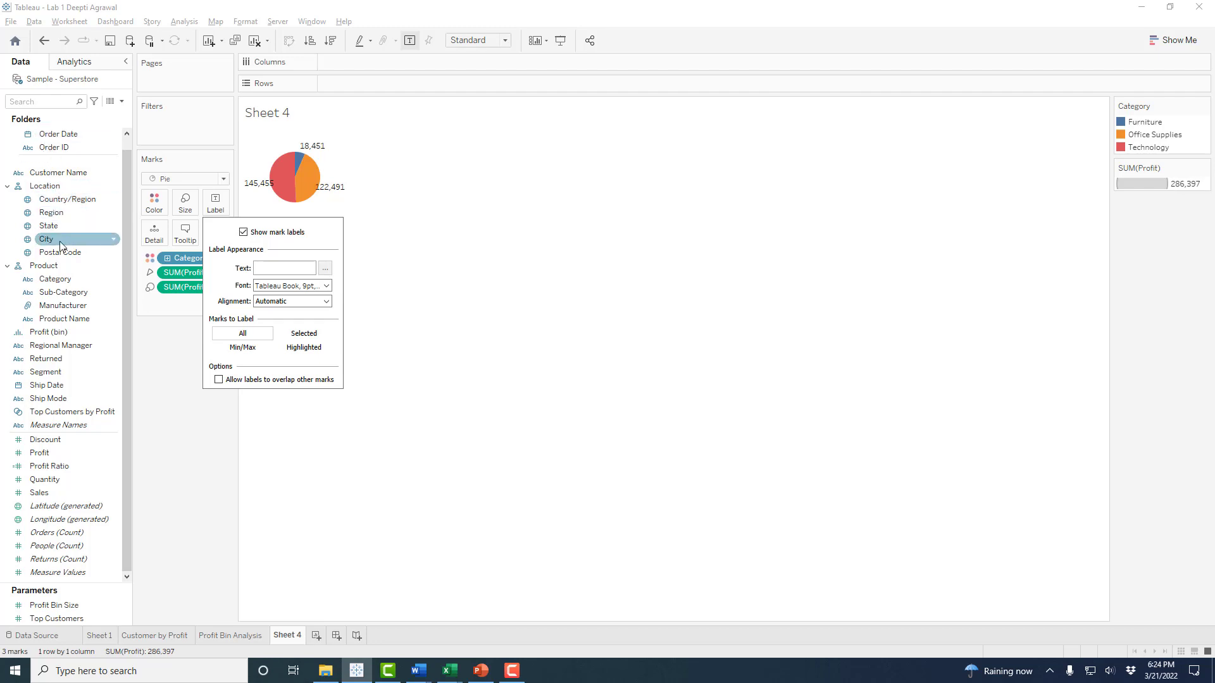
{"action": "left_click_drag", "start_coordinate": [55, 281], "coordinate": [221, 197]}
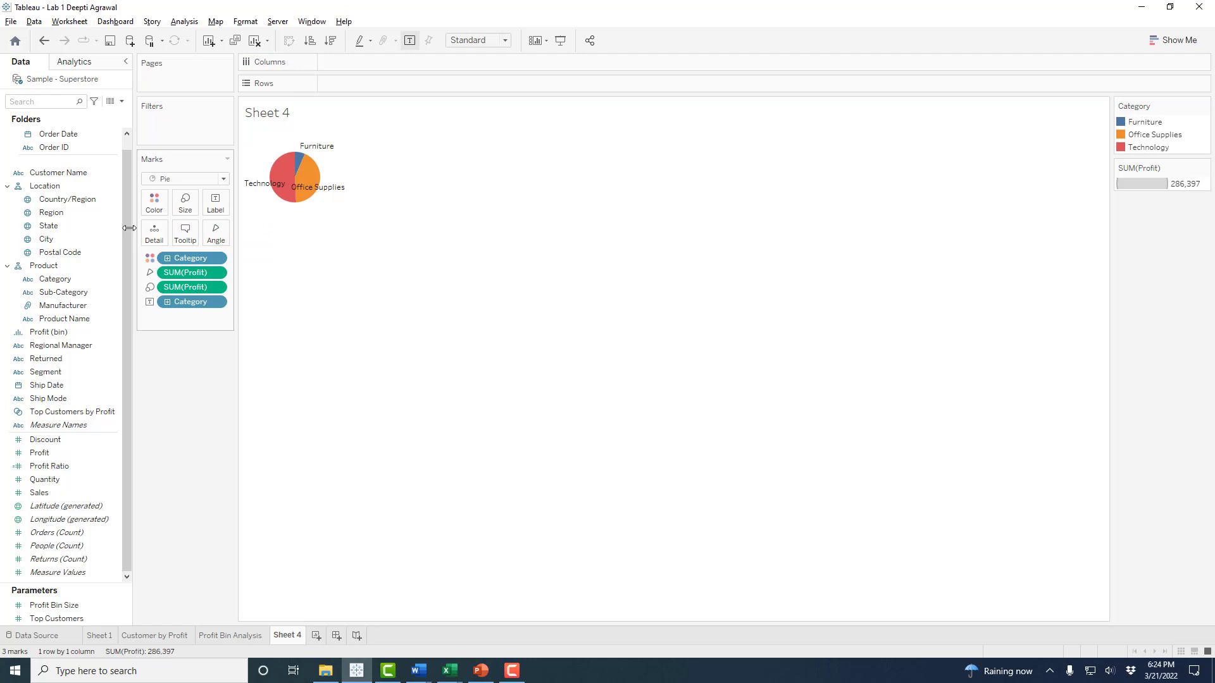
{"action": "left_click", "coordinate": [39, 453]}
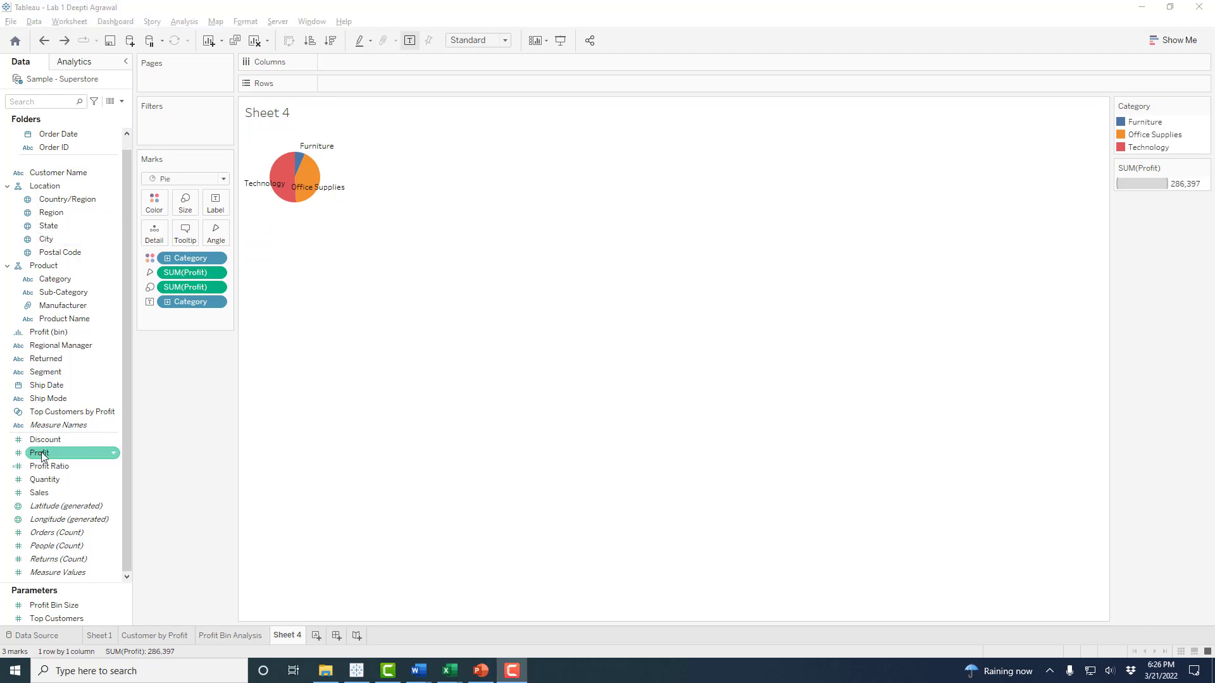
{"action": "left_click_drag", "start_coordinate": [41, 456], "coordinate": [207, 201]}
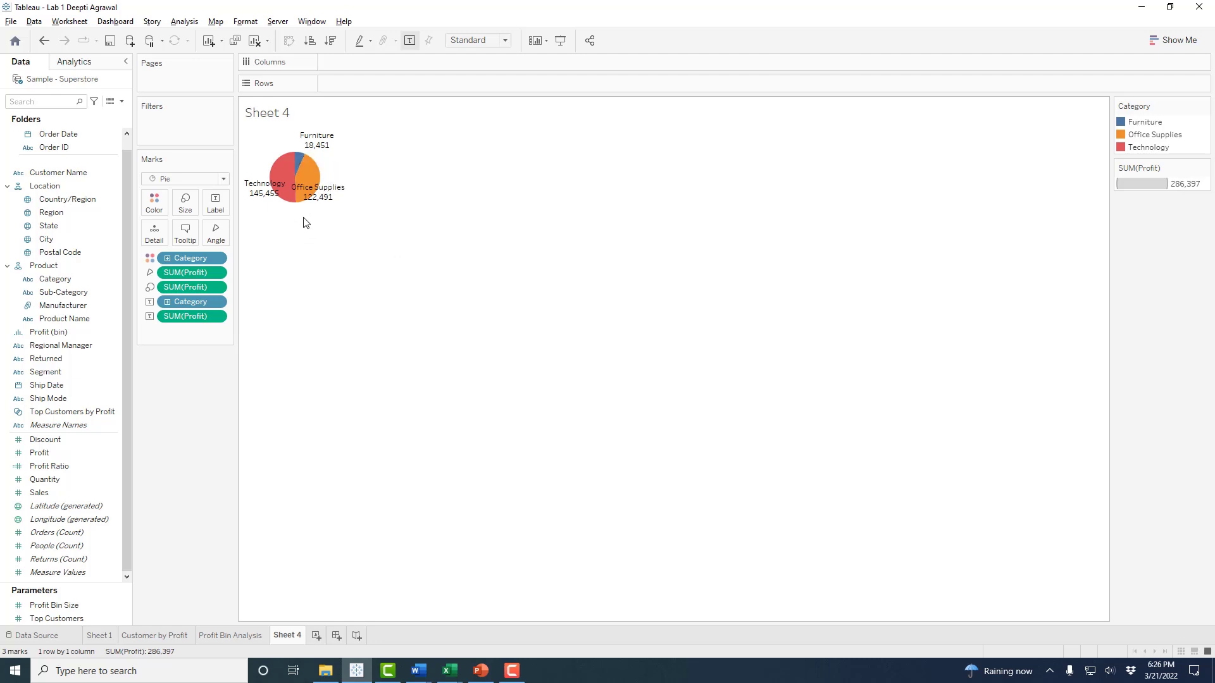
- Switch the pie to horizontal bars using Show Me
{"action": "mouse_move", "coordinate": [300, 206]}
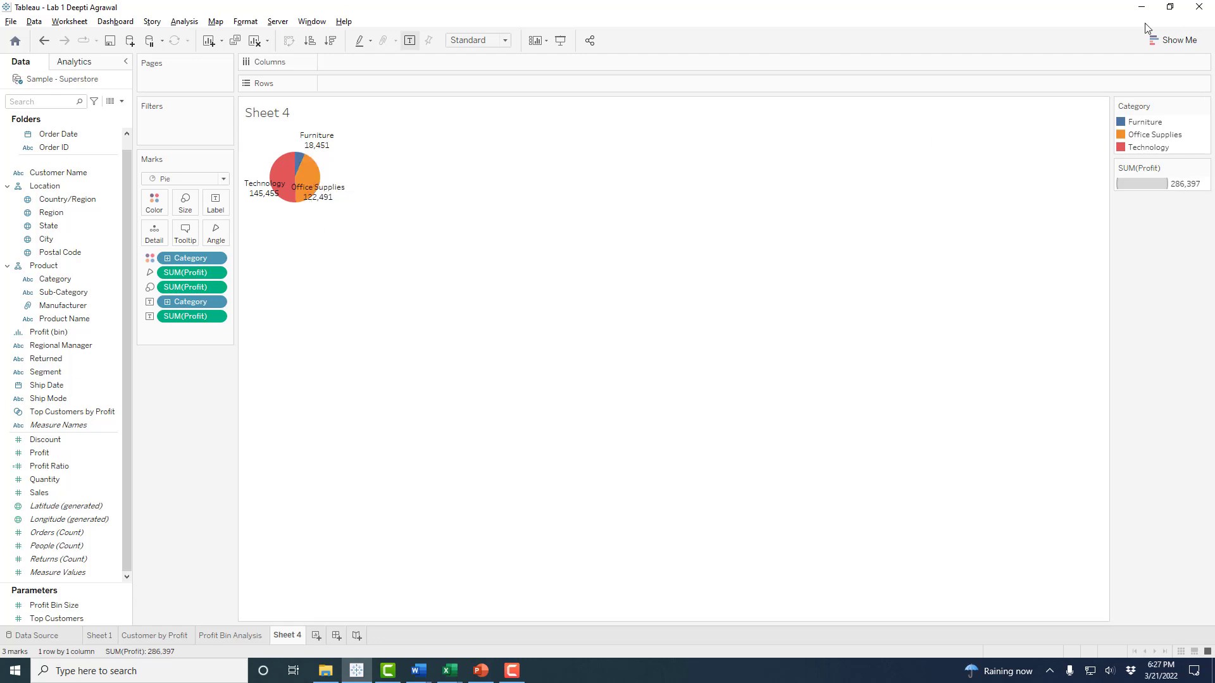
{"action": "left_click", "coordinate": [1173, 43]}
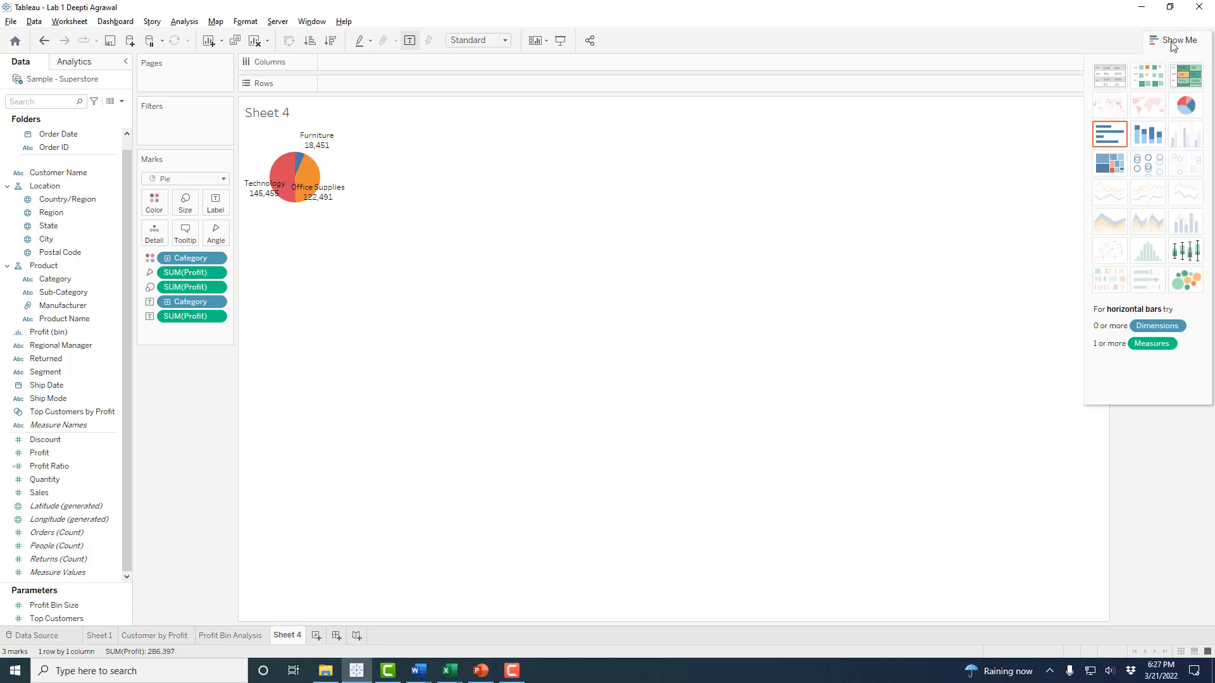
{"action": "left_click", "coordinate": [1107, 135]}
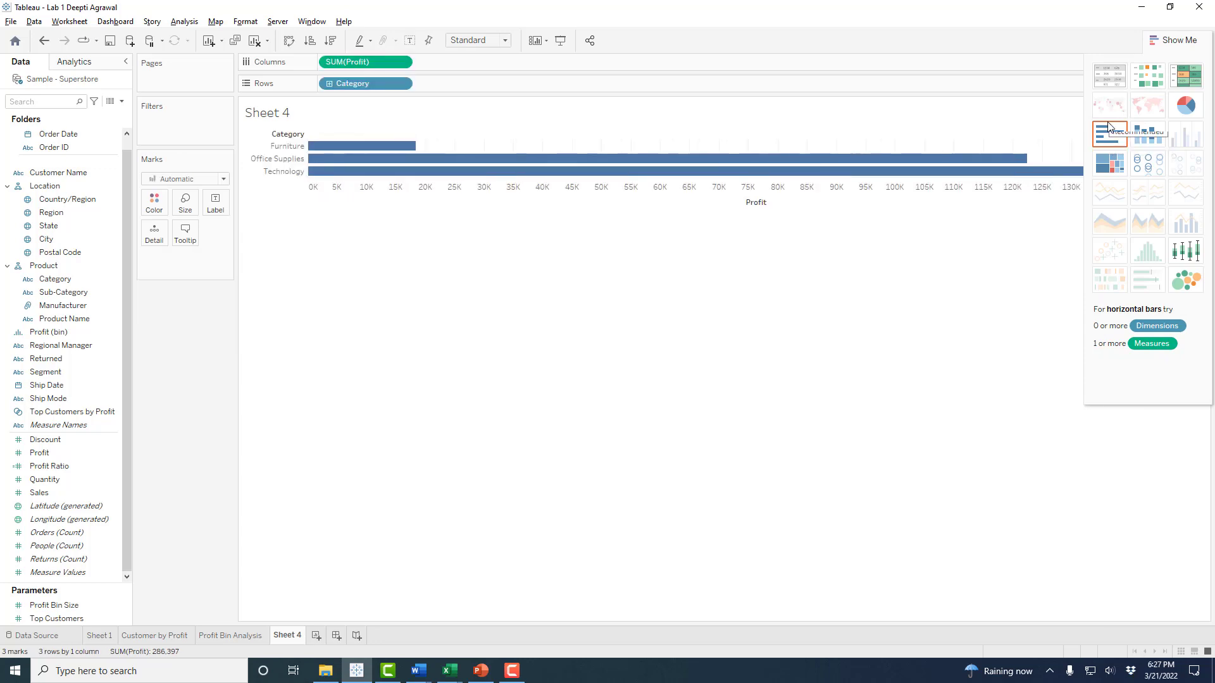
{"action": "left_click", "coordinate": [1172, 40]}
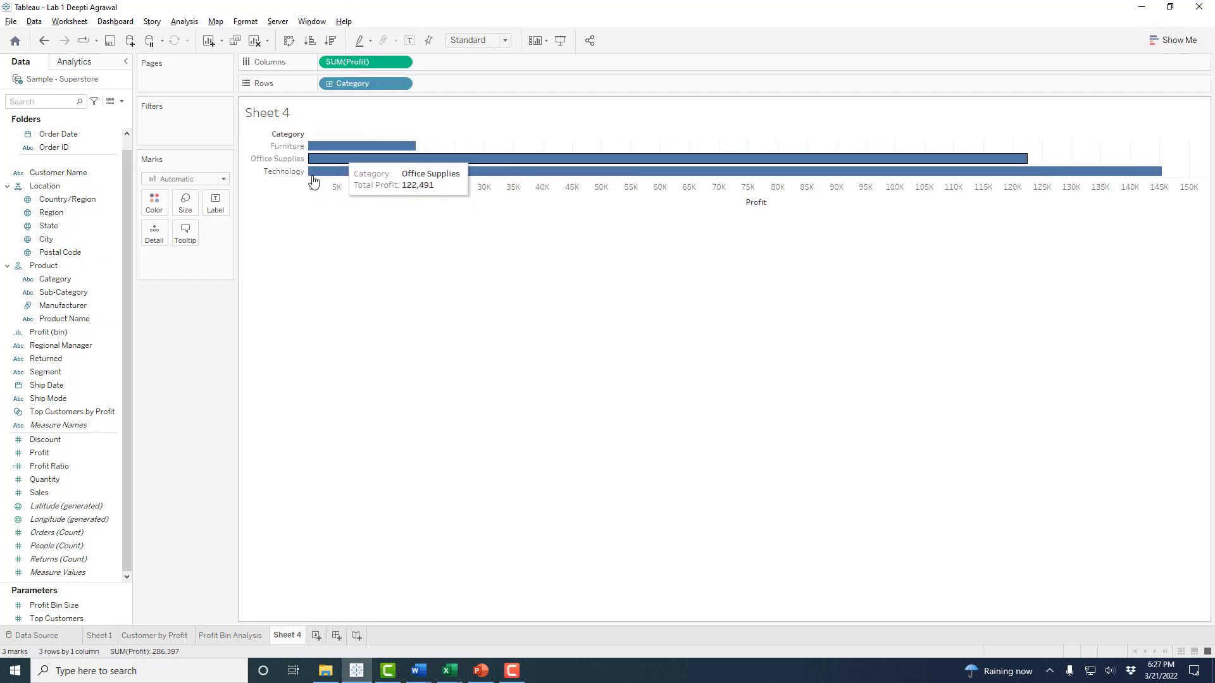
- Add Profit to Label so the bars show 18,451, 122,491 and 145,455
{"action": "left_click", "coordinate": [66, 335]}
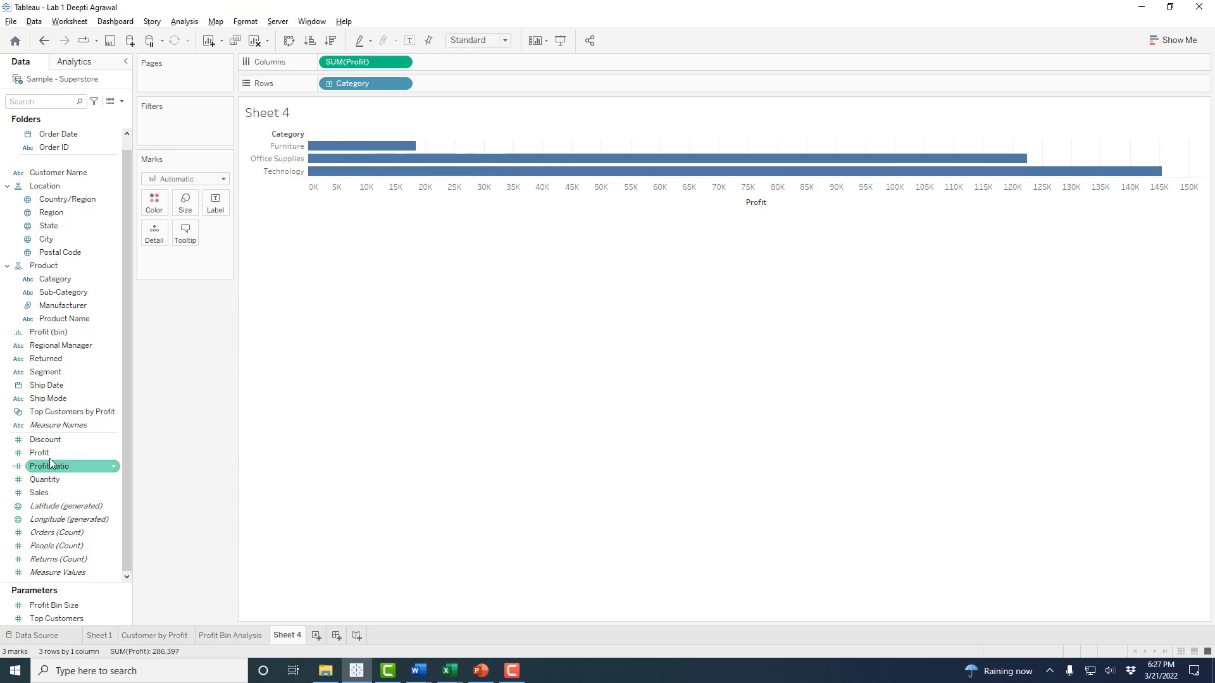
{"action": "left_click_drag", "start_coordinate": [50, 454], "coordinate": [216, 203]}
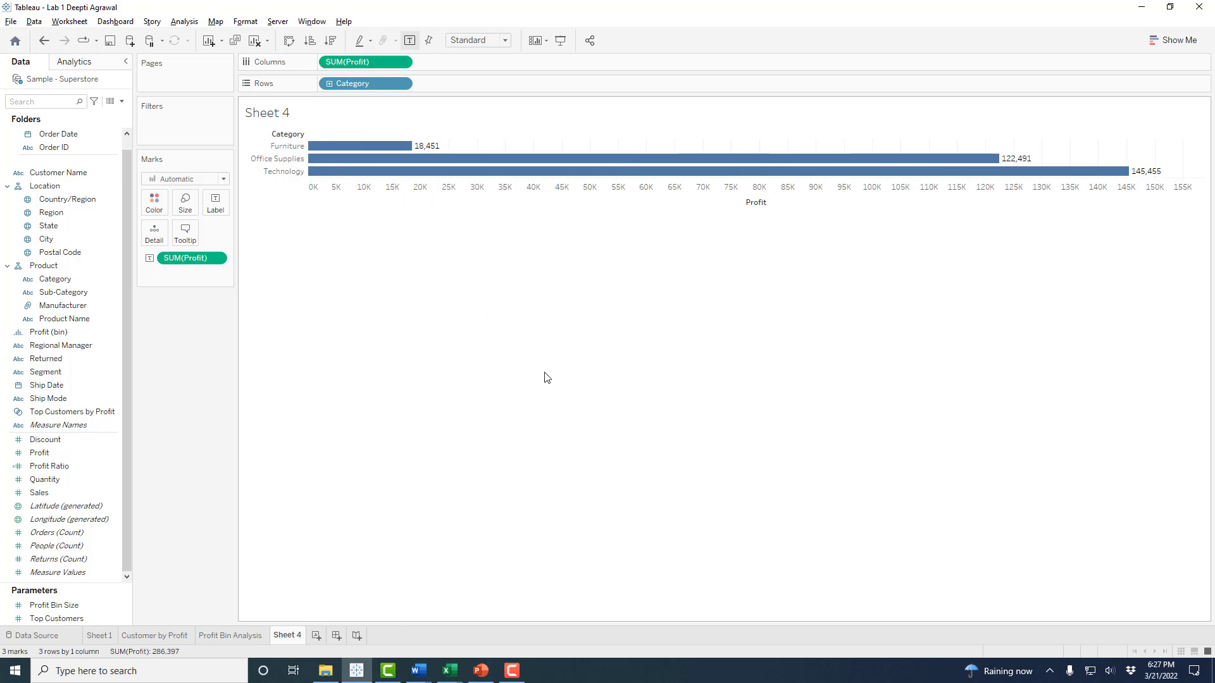
- Rename Sheet 4 to 'Profitable Product Categories', fixing the capital C
{"action": "right_click", "coordinate": [283, 636]}
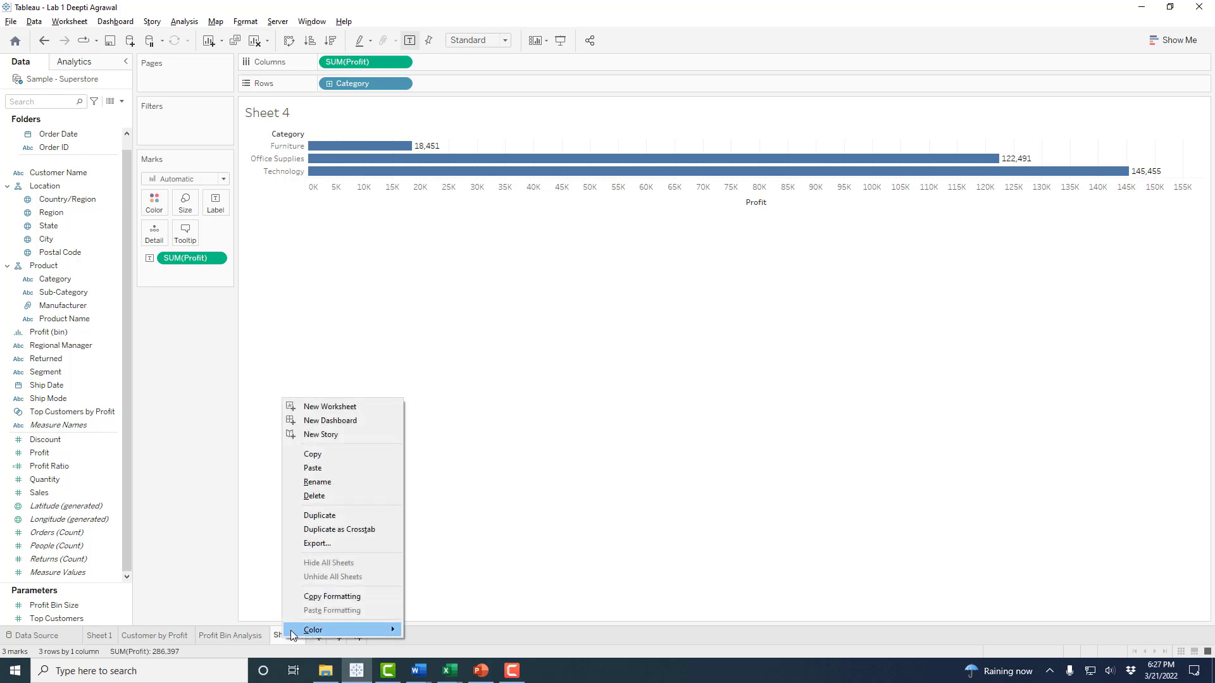
{"action": "left_click", "coordinate": [316, 483]}
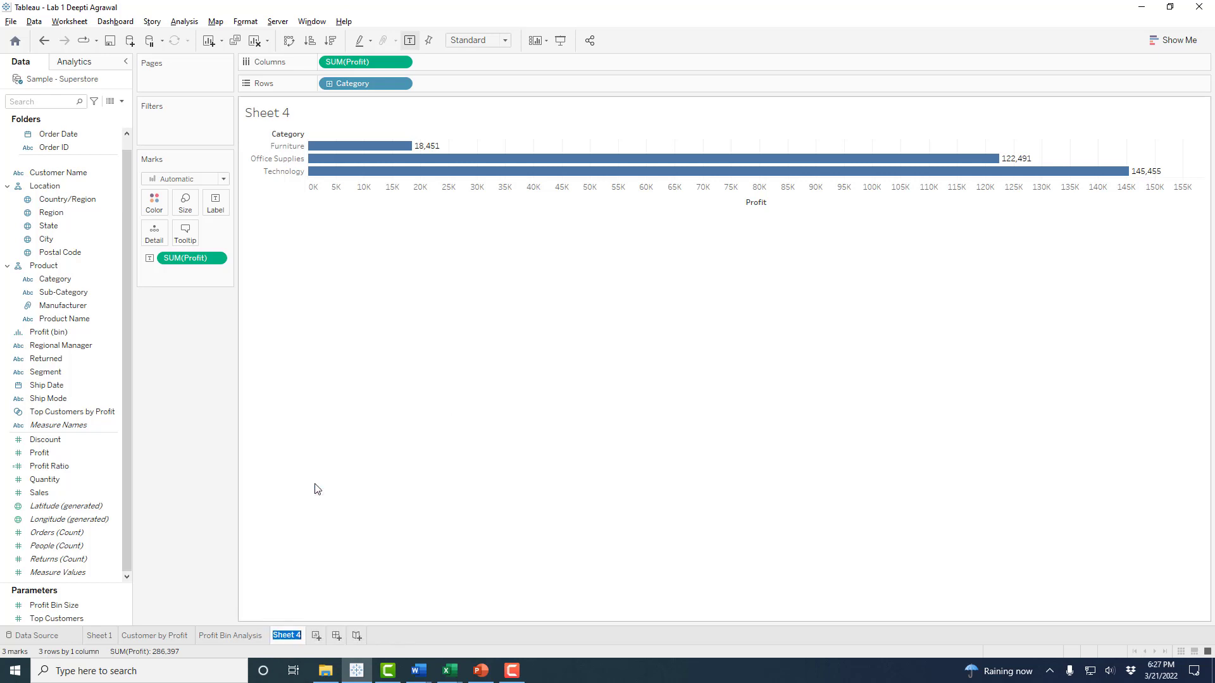
{"action": "type", "text": "Profitable Pro"}
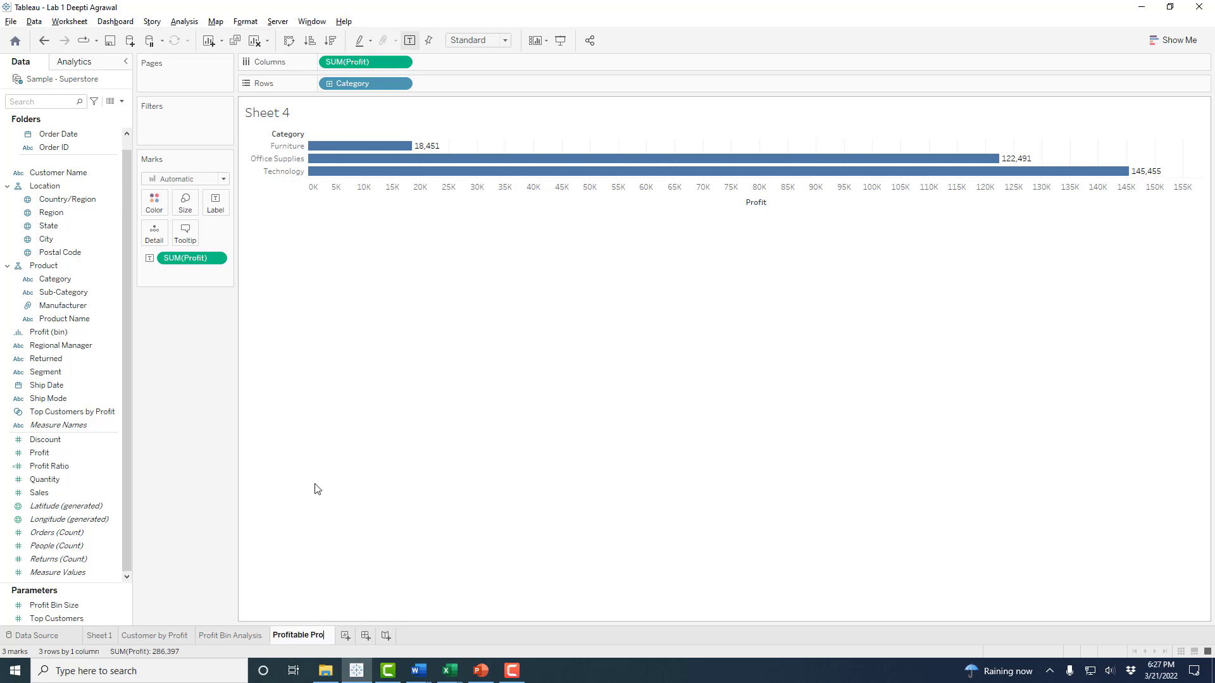
{"action": "type", "text": "duct categor"}
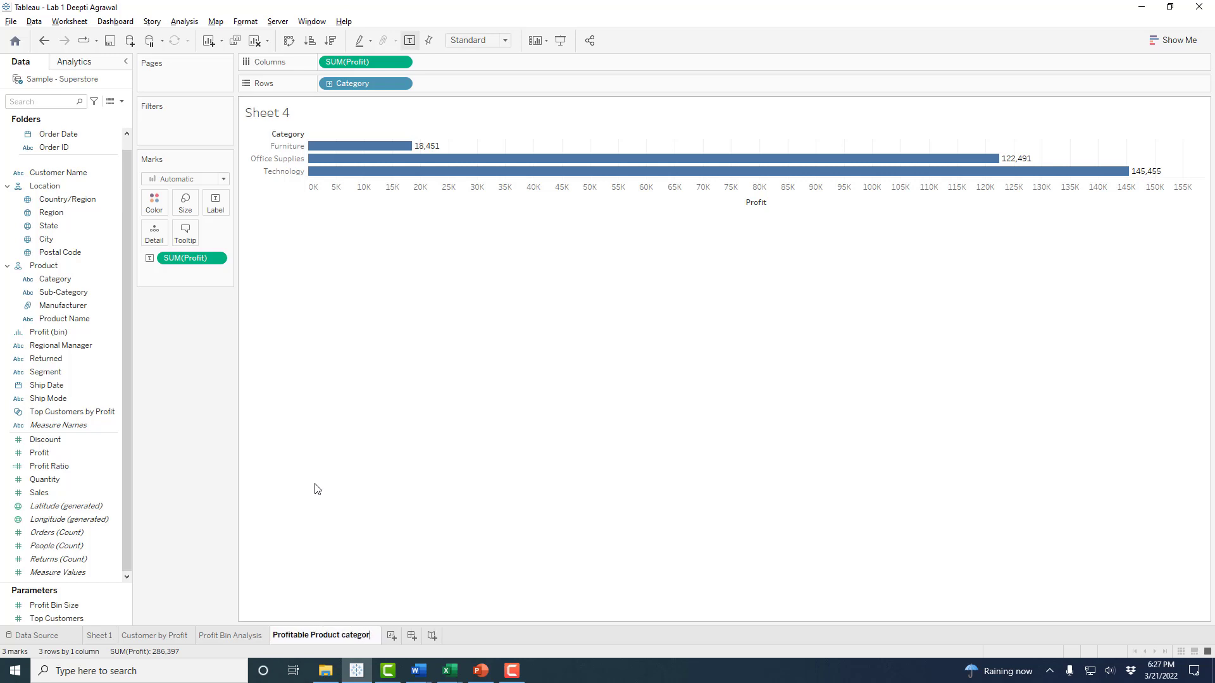
{"action": "type", "text": "ies"}
{"action": "key", "text": "Return"}
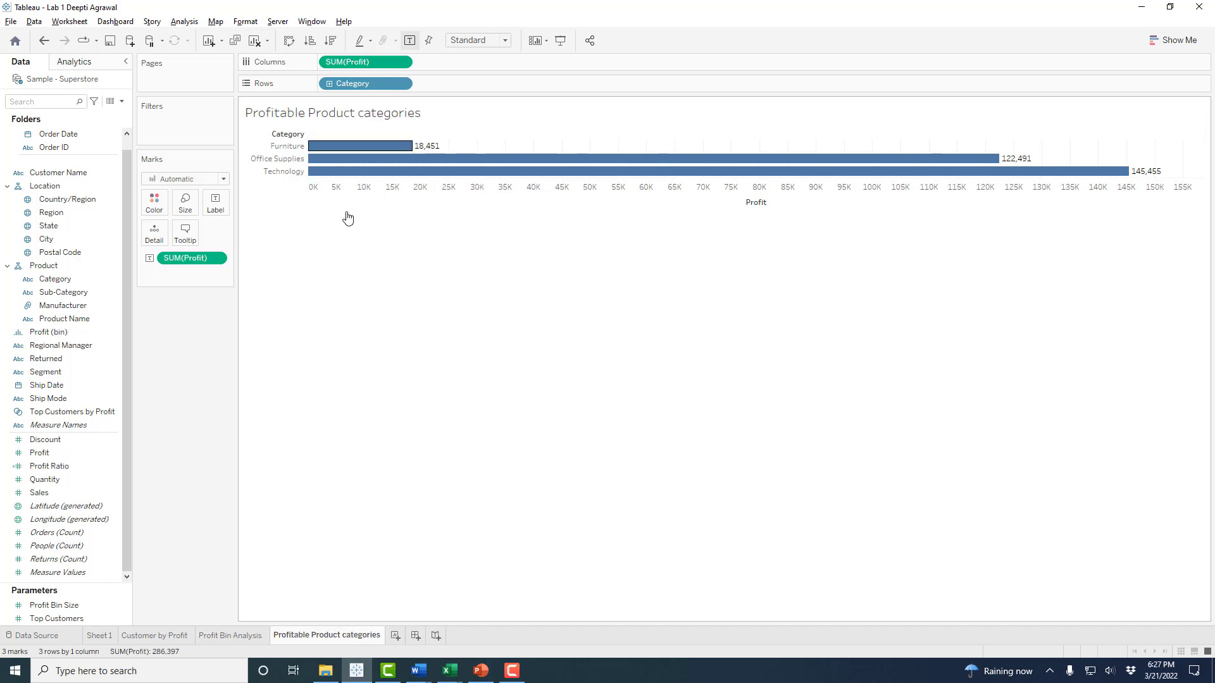
{"action": "right_click", "coordinate": [358, 636]}
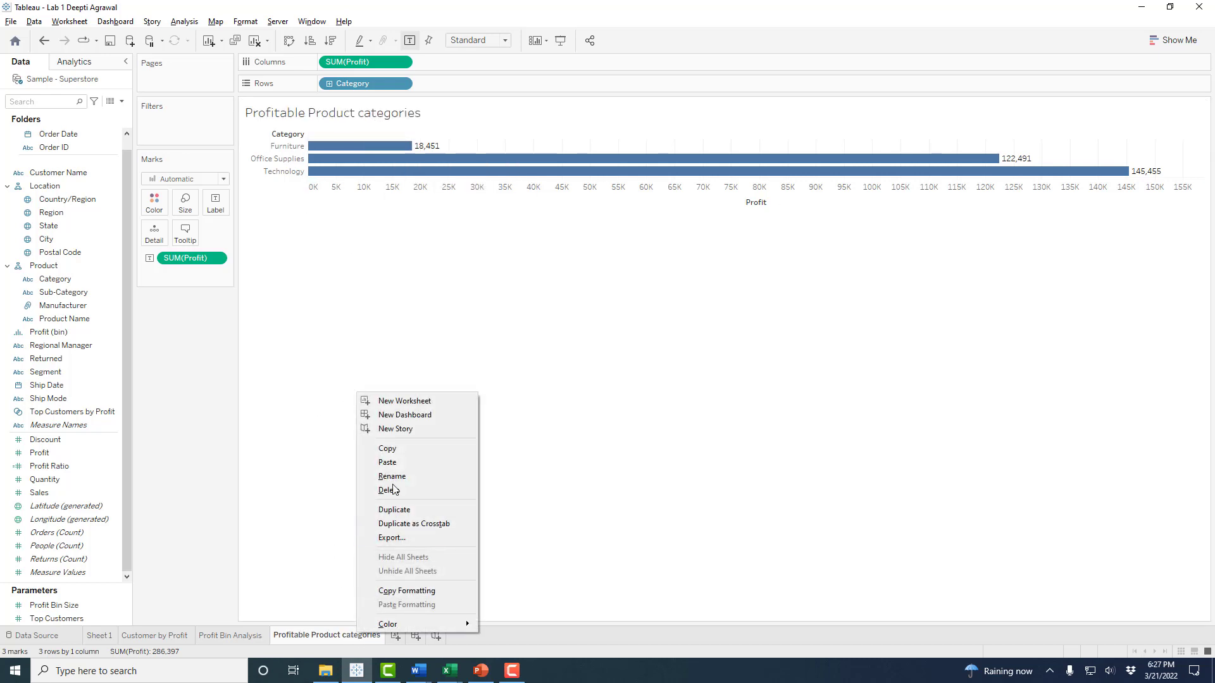
{"action": "left_click", "coordinate": [386, 479]}
{"action": "left_click", "coordinate": [343, 635]}
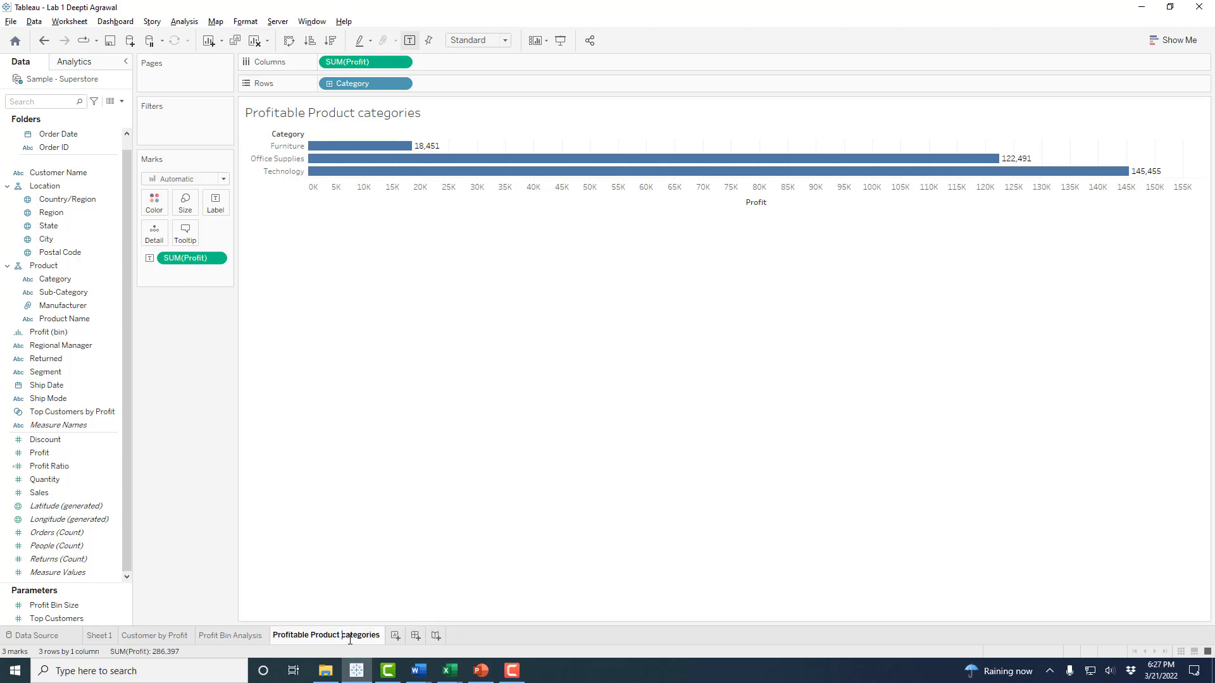
{"action": "key", "text": "Delete"}
{"action": "type", "text": "C"}
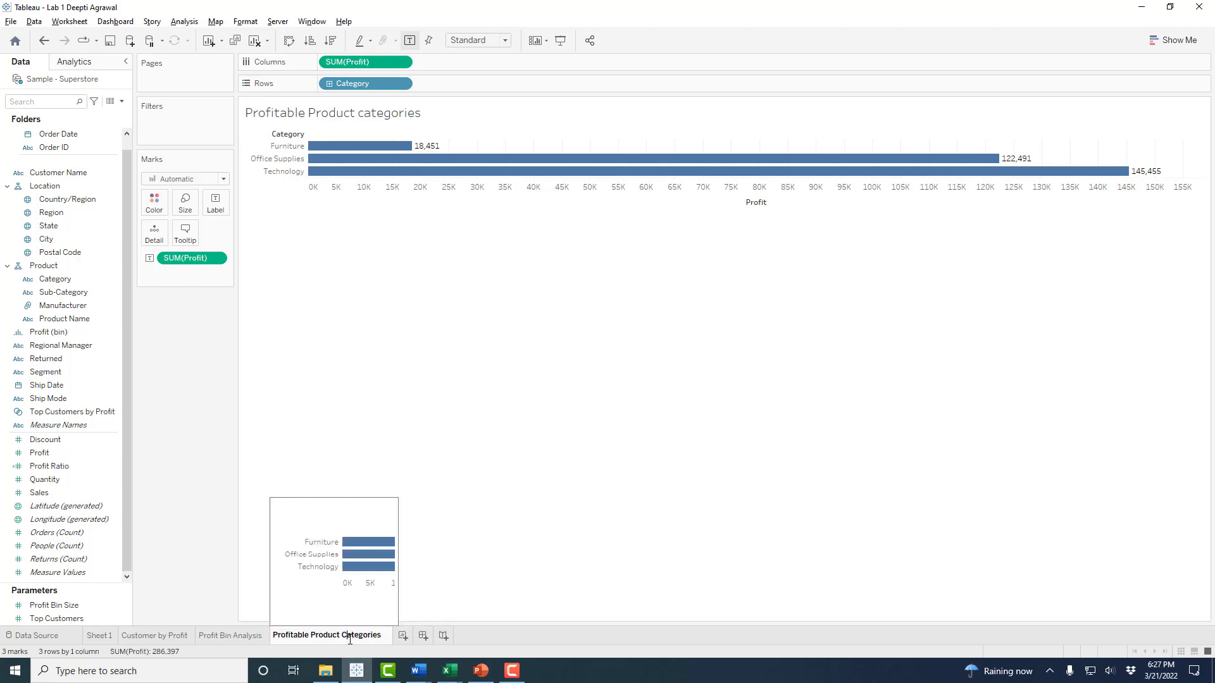
{"action": "left_click", "coordinate": [454, 464]}
{"action": "left_click", "coordinate": [153, 636]}
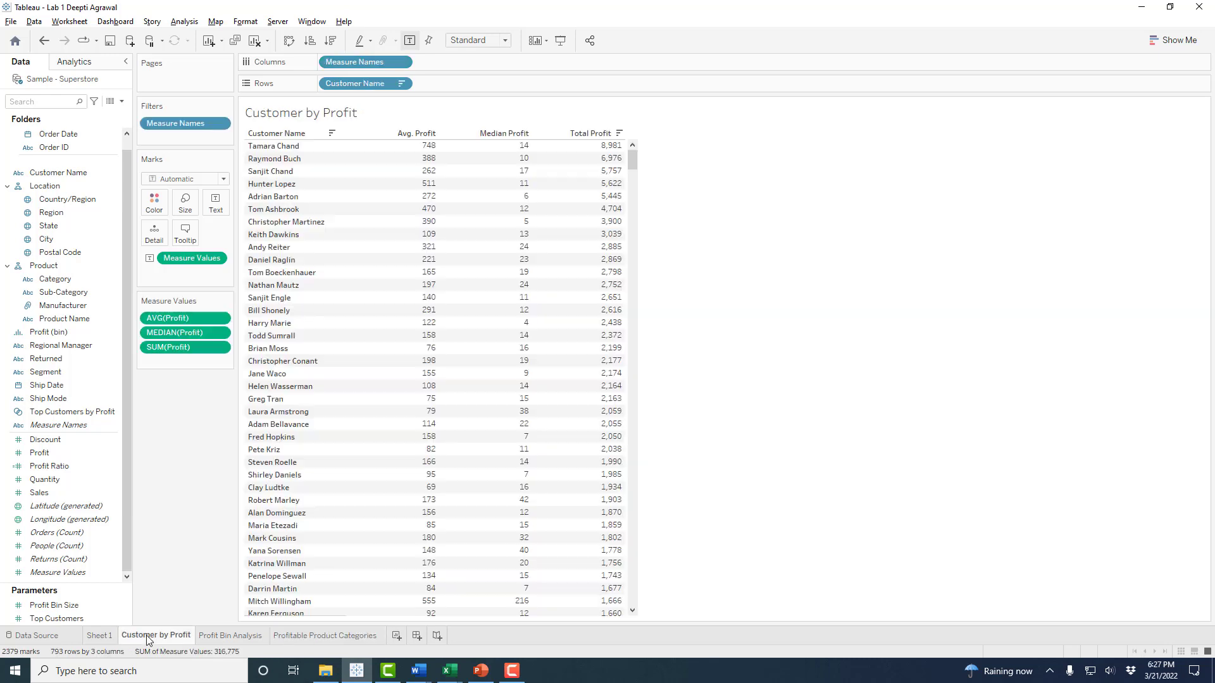
{"action": "left_click", "coordinate": [210, 637]}
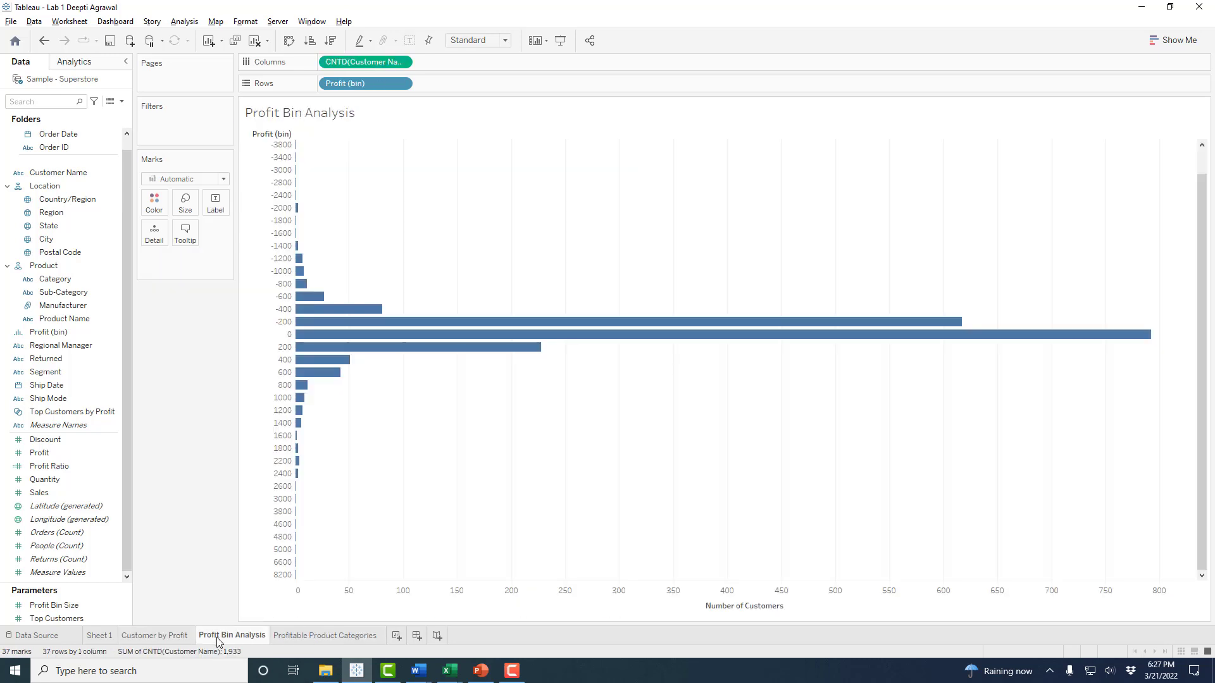
{"action": "mouse_move", "coordinate": [252, 642]}
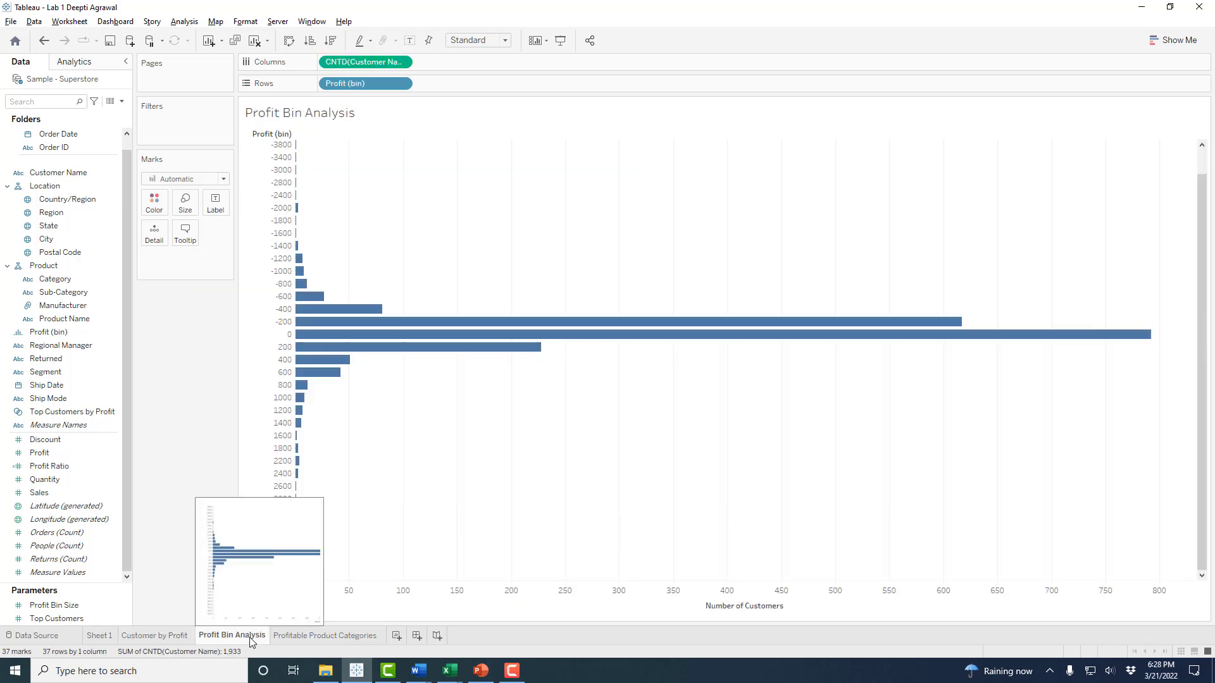
{"action": "left_click", "coordinate": [319, 640]}
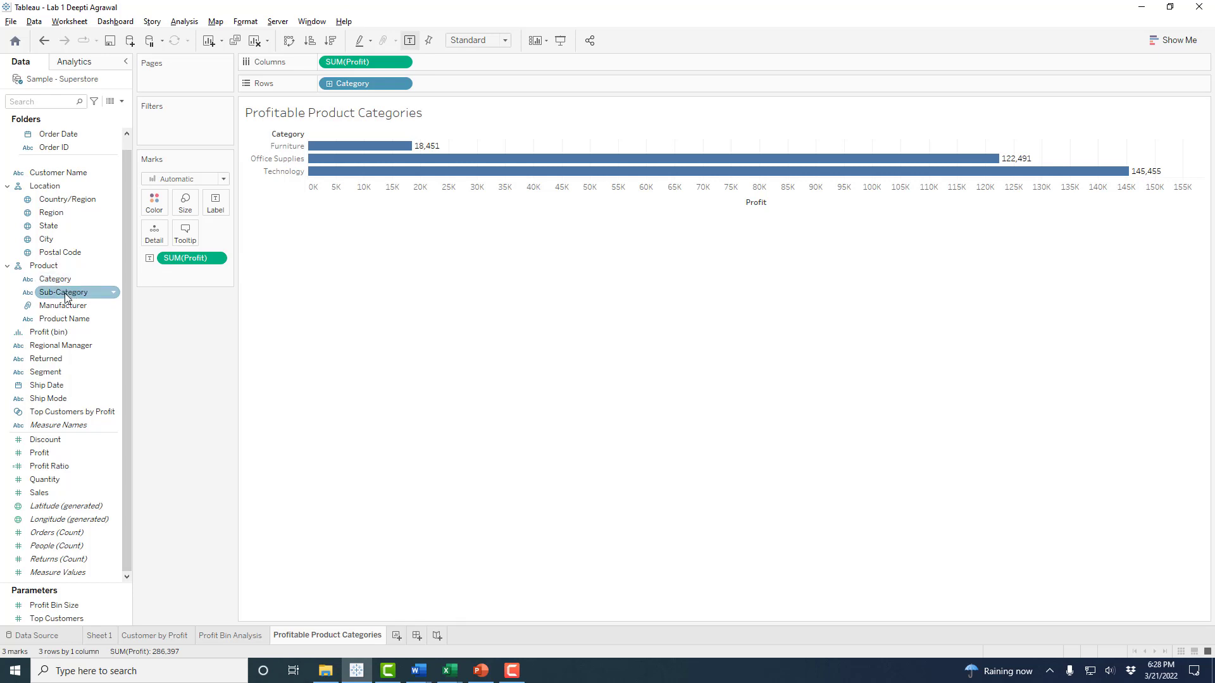
- Drill Category down to Sub-Category on Rows, producing 17 sub-category profit bars
{"action": "left_click_drag", "start_coordinate": [53, 294], "coordinate": [139, 409]}
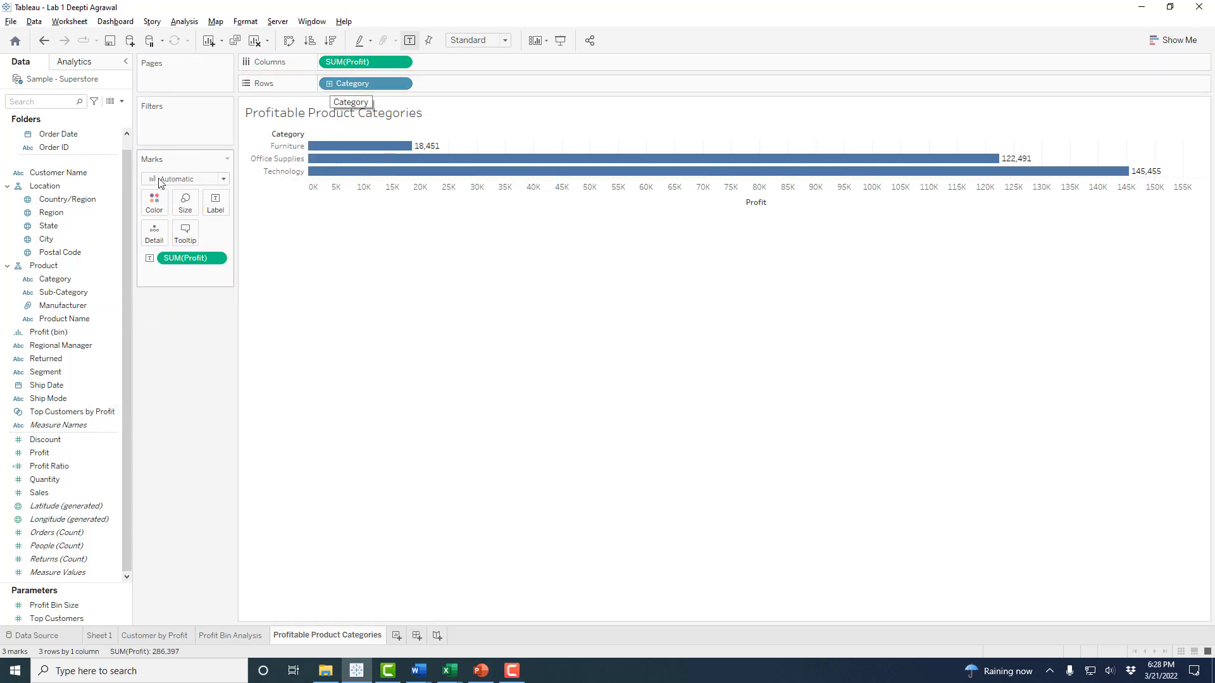
{"action": "left_click_drag", "start_coordinate": [66, 300], "coordinate": [468, 90]}
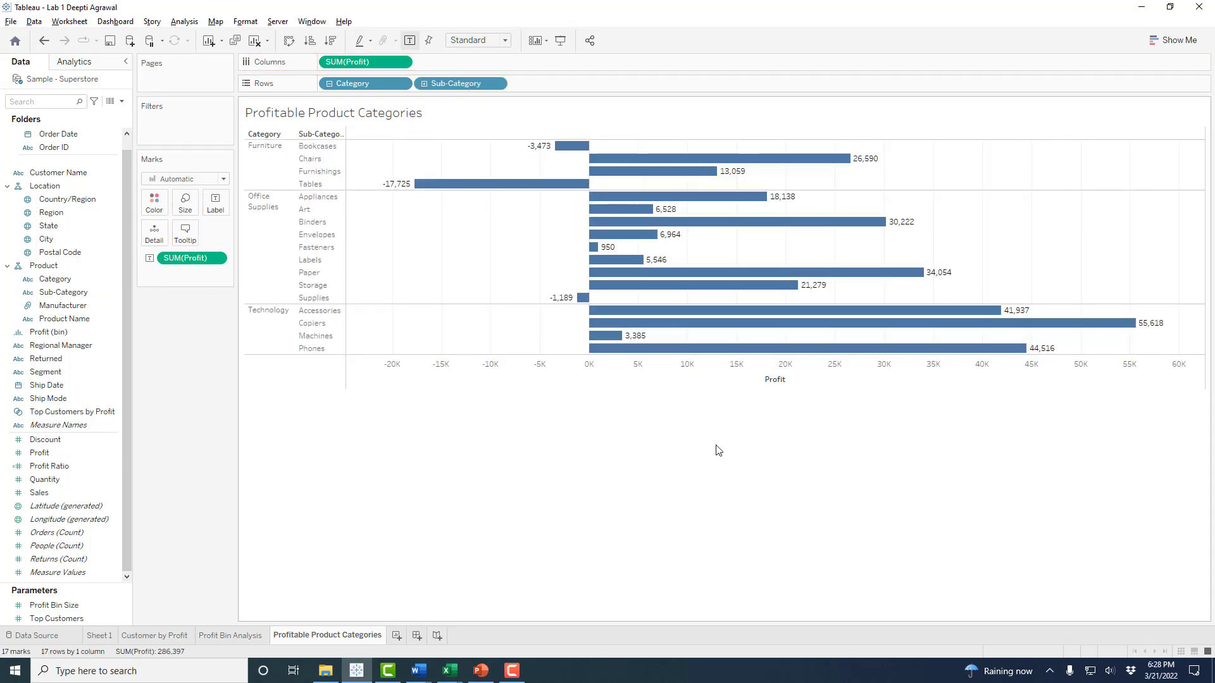
{"action": "key", "text": "ctrl+z"}
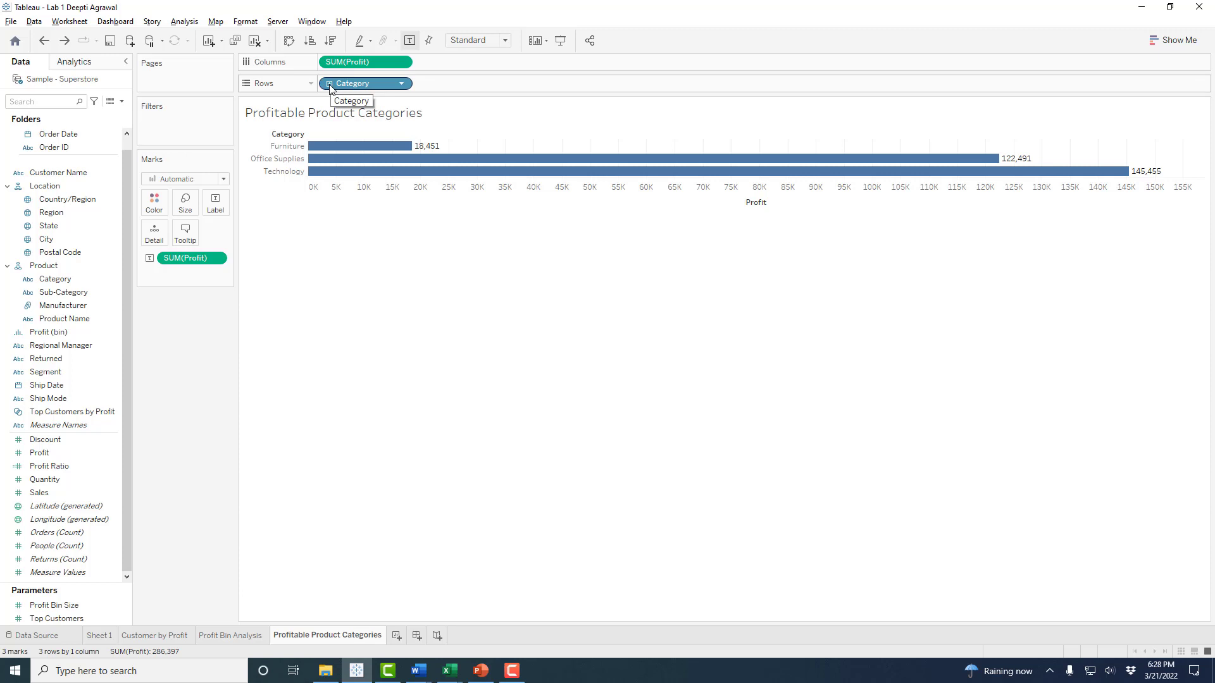
{"action": "left_click", "coordinate": [329, 84]}
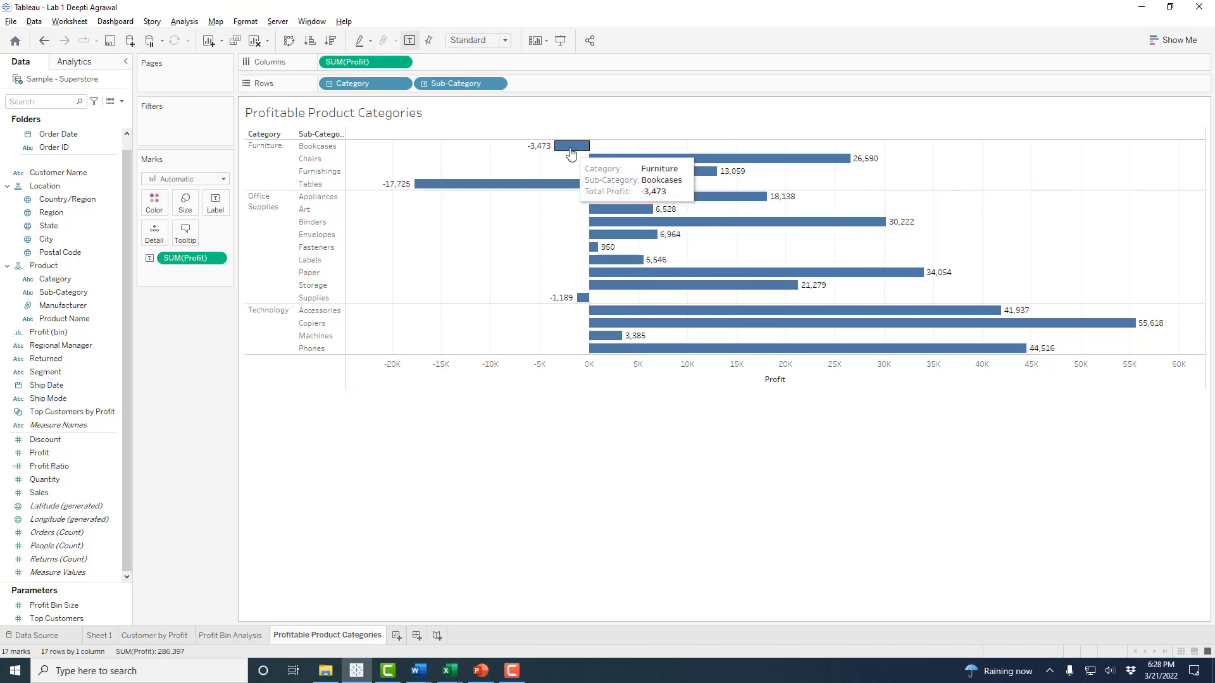
{"action": "mouse_move", "coordinate": [551, 192]}
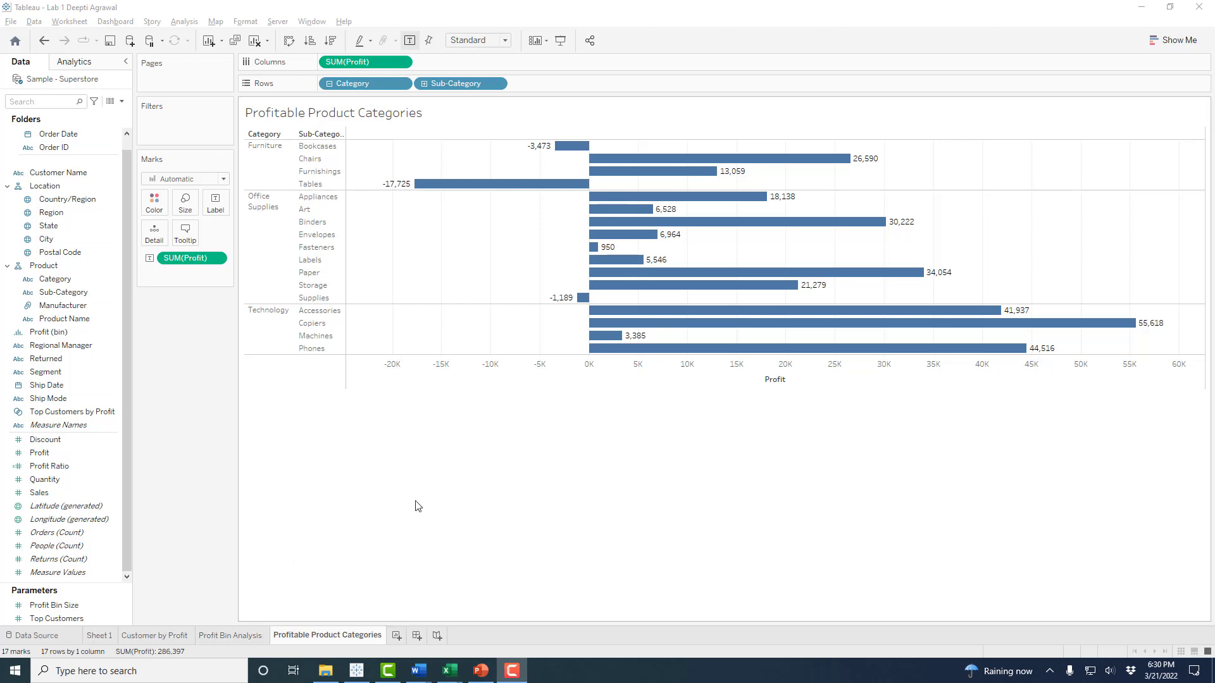
- Save the workbook as the Lab 1 packaged .twbx, replacing the existing file
{"action": "left_click", "coordinate": [12, 23]}
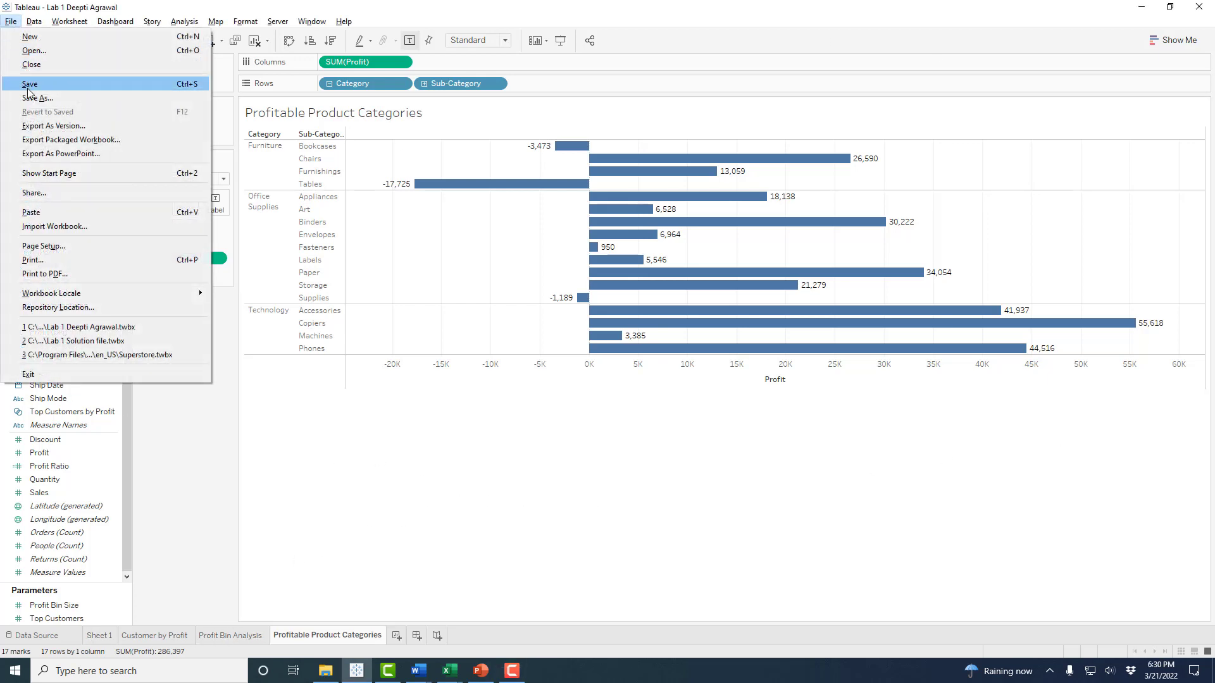
{"action": "left_click", "coordinate": [28, 89]}
{"action": "left_click", "coordinate": [12, 23]}
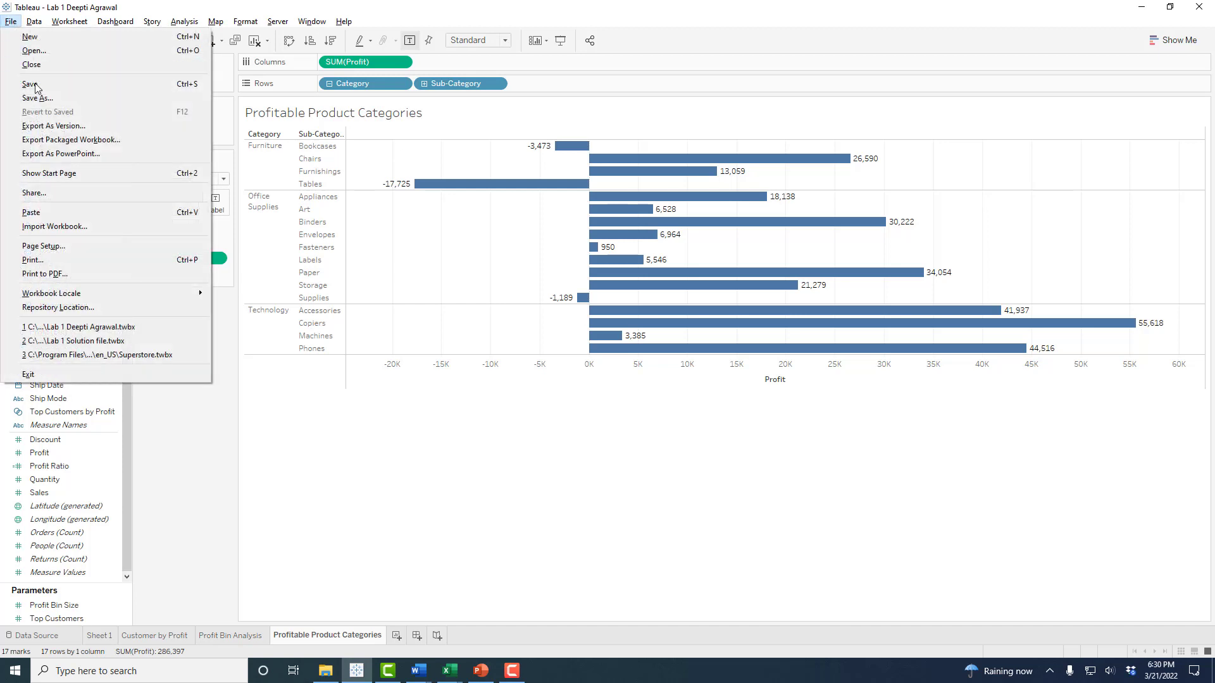
{"action": "left_click", "coordinate": [46, 98]}
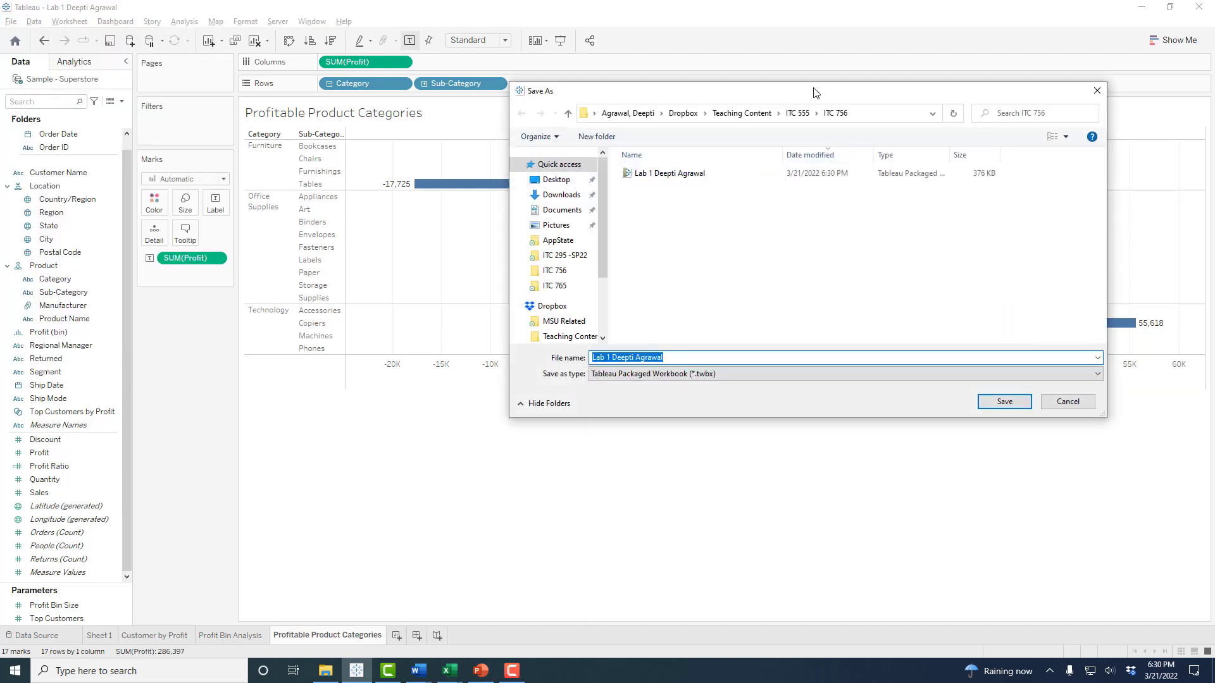
{"action": "left_click_drag", "start_coordinate": [815, 93], "coordinate": [692, 108]}
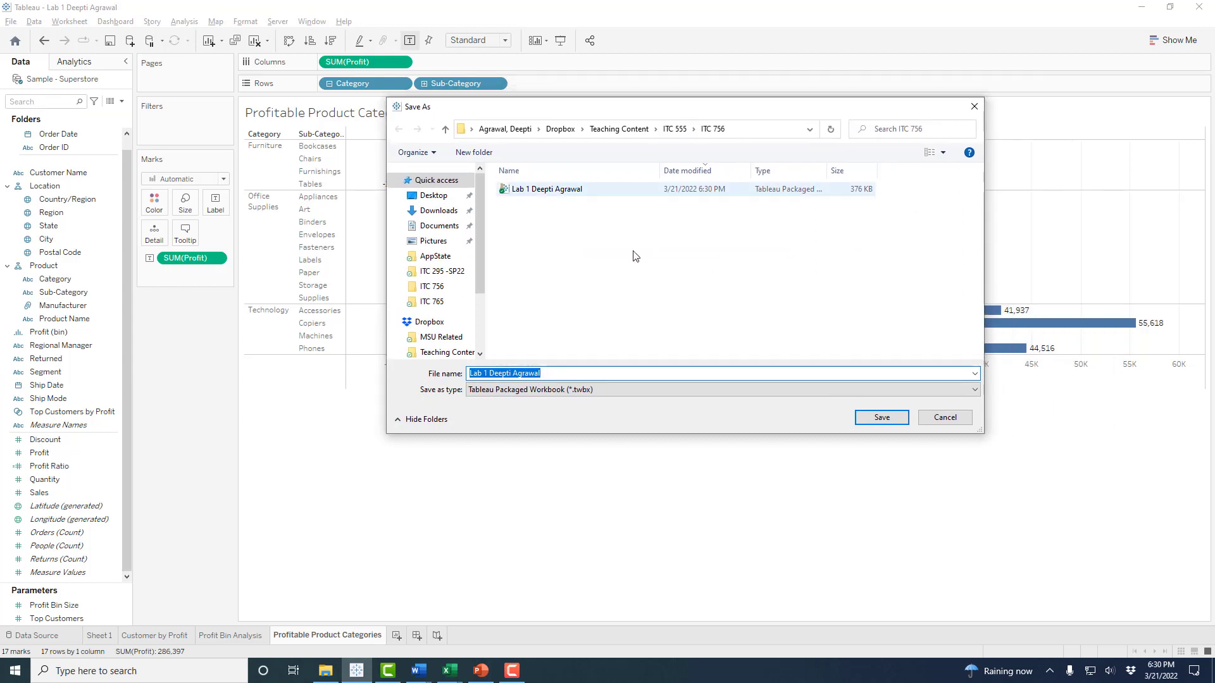
{"action": "left_click", "coordinate": [573, 373]}
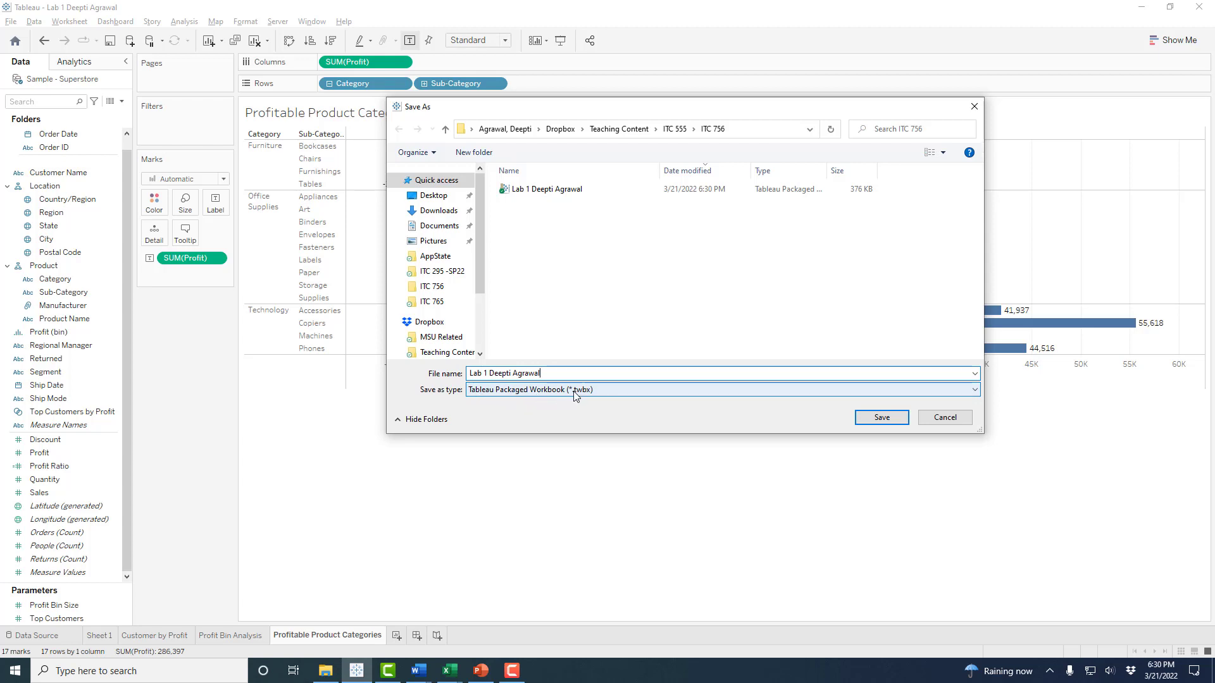
{"action": "left_click", "coordinate": [883, 418]}
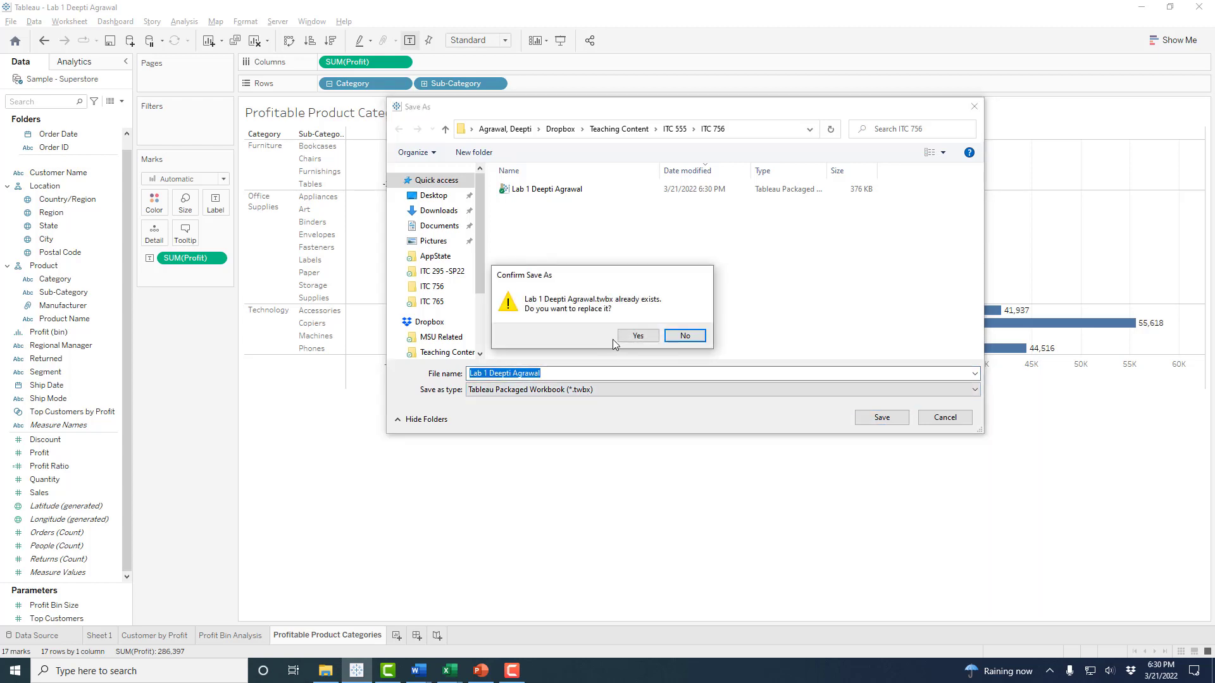
{"action": "left_click", "coordinate": [630, 339]}
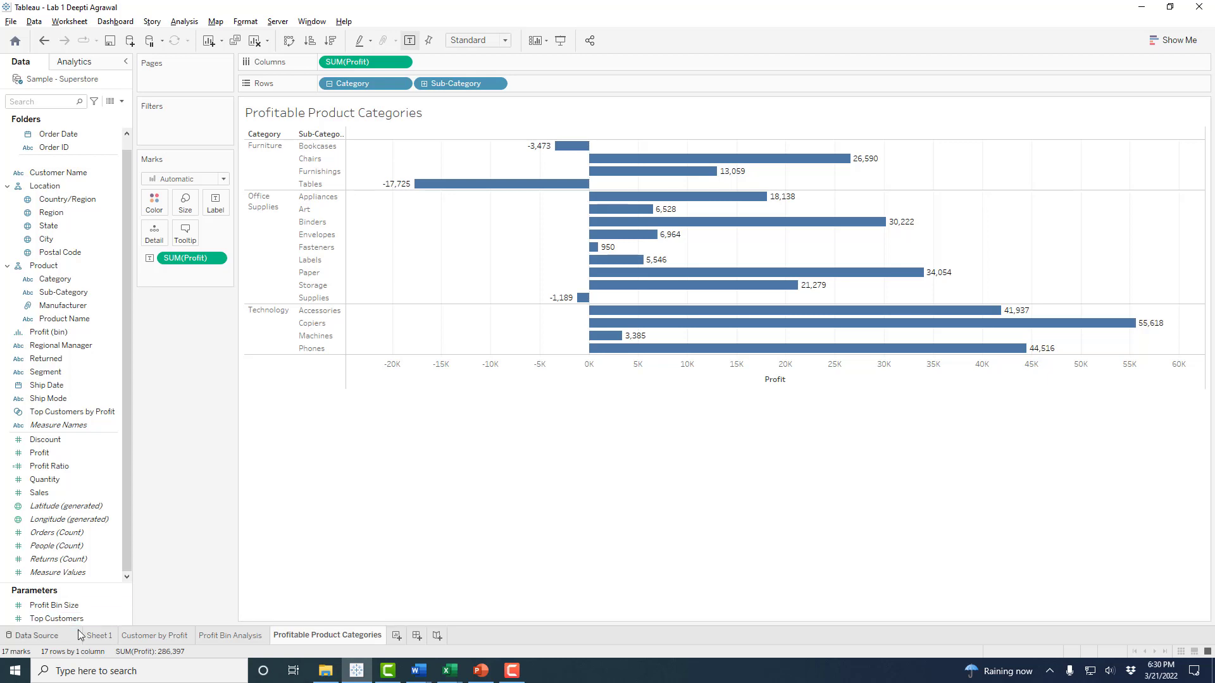
{"action": "left_click", "coordinate": [145, 636]}
{"action": "left_click", "coordinate": [227, 635]}
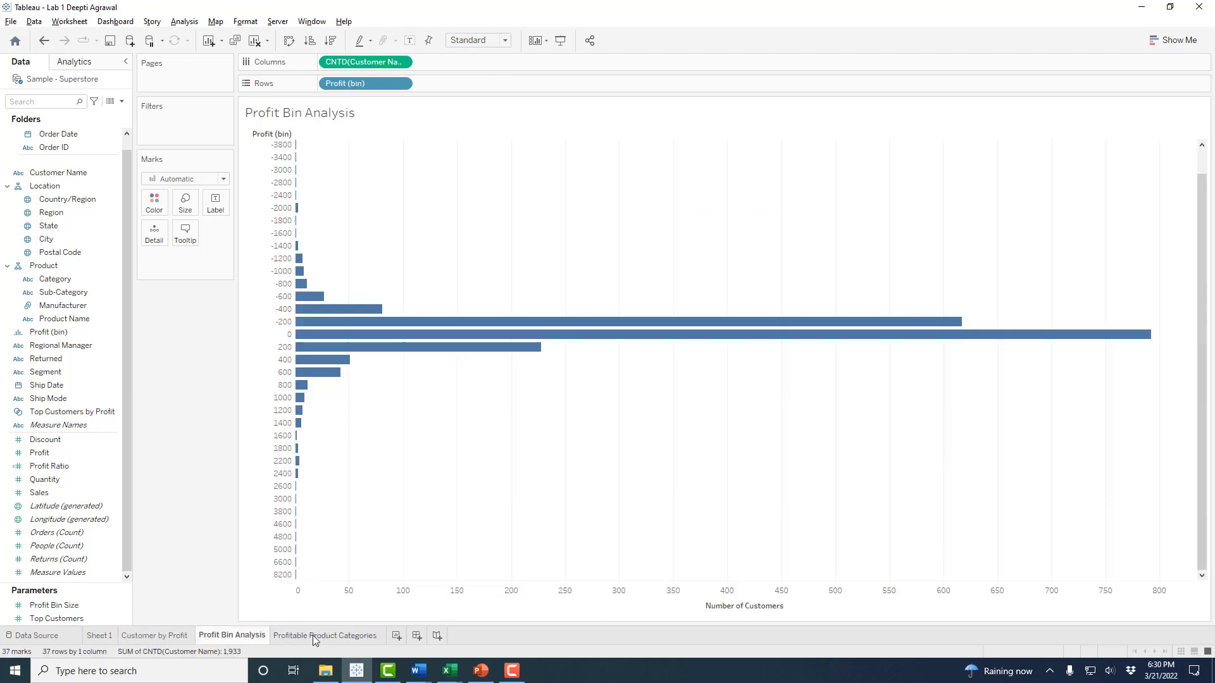
{"action": "left_click", "coordinate": [314, 636]}
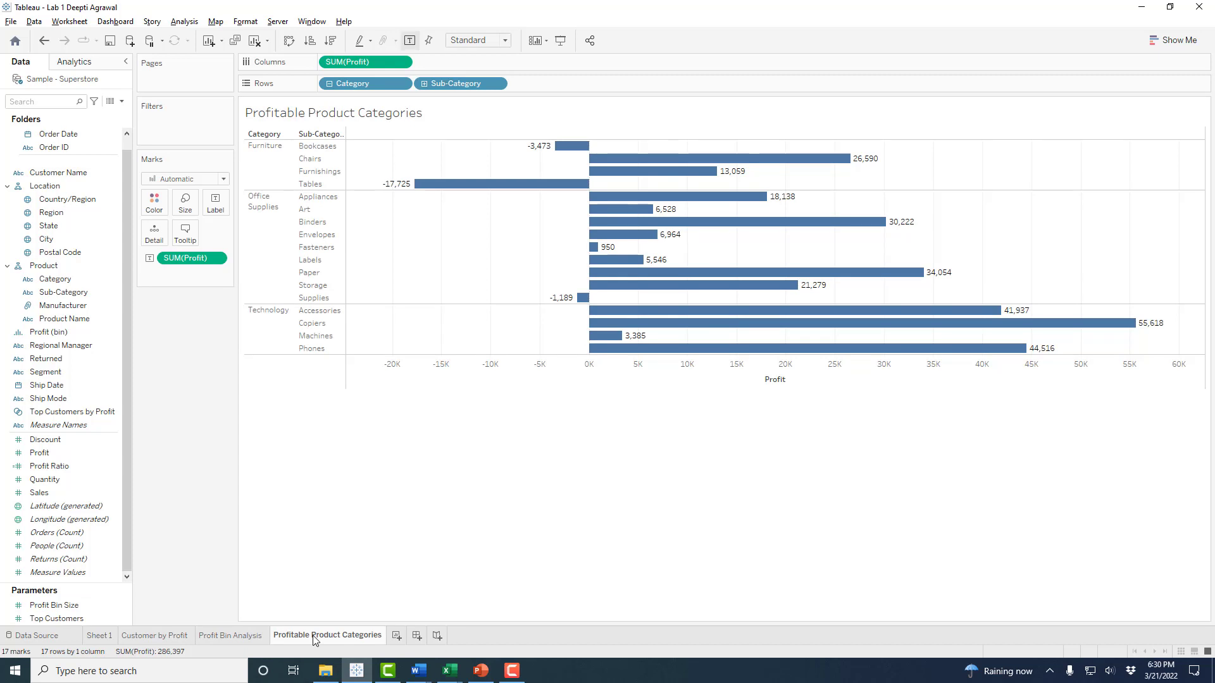